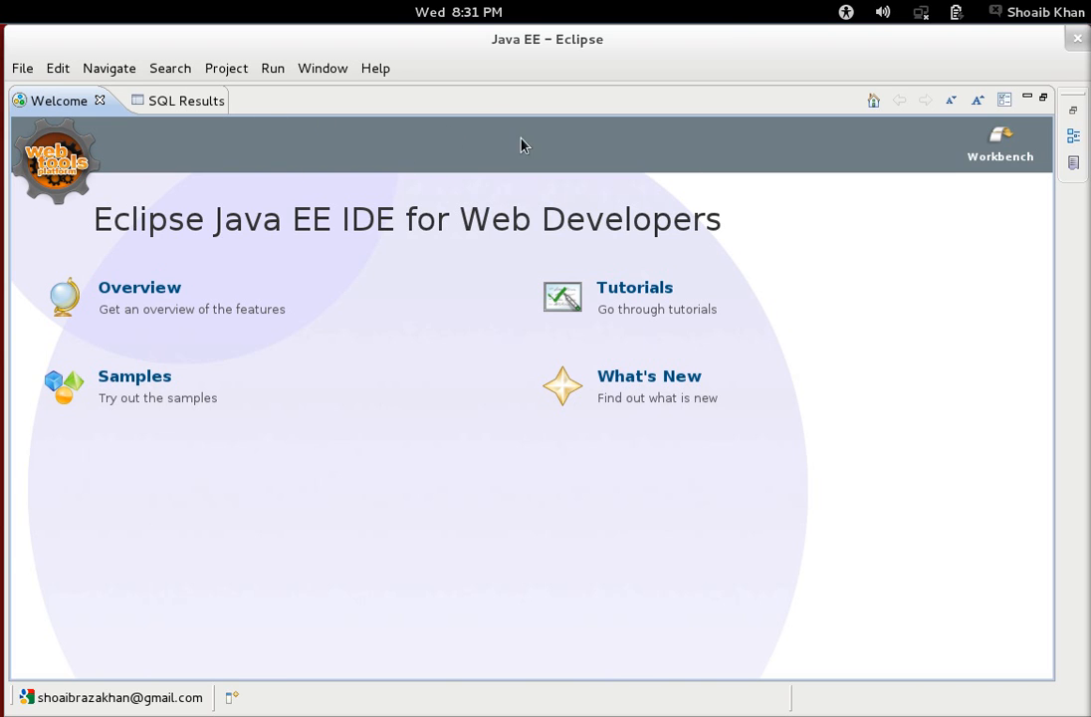
Switch to the Java EE (default) perspective and minimize the Welcome page.
{"action": "left_click", "coordinate": [323, 68]}
{"action": "mouse_move", "coordinate": [392, 175]}
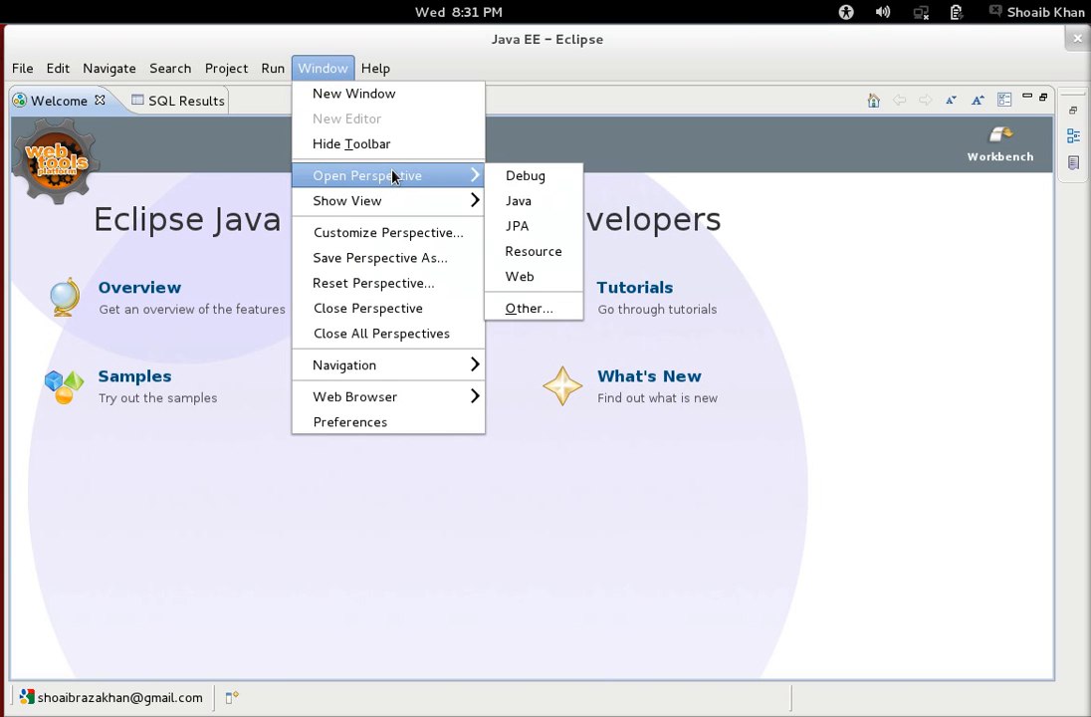
{"action": "left_click", "coordinate": [528, 308]}
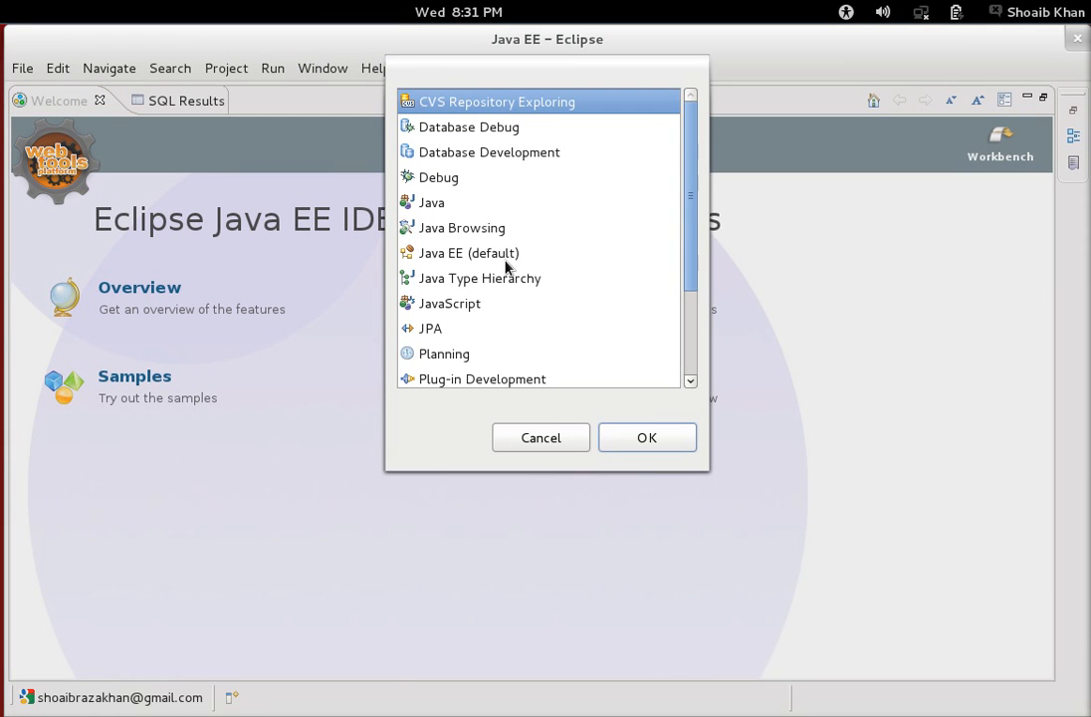
{"action": "left_click", "coordinate": [481, 256]}
{"action": "left_click", "coordinate": [654, 439]}
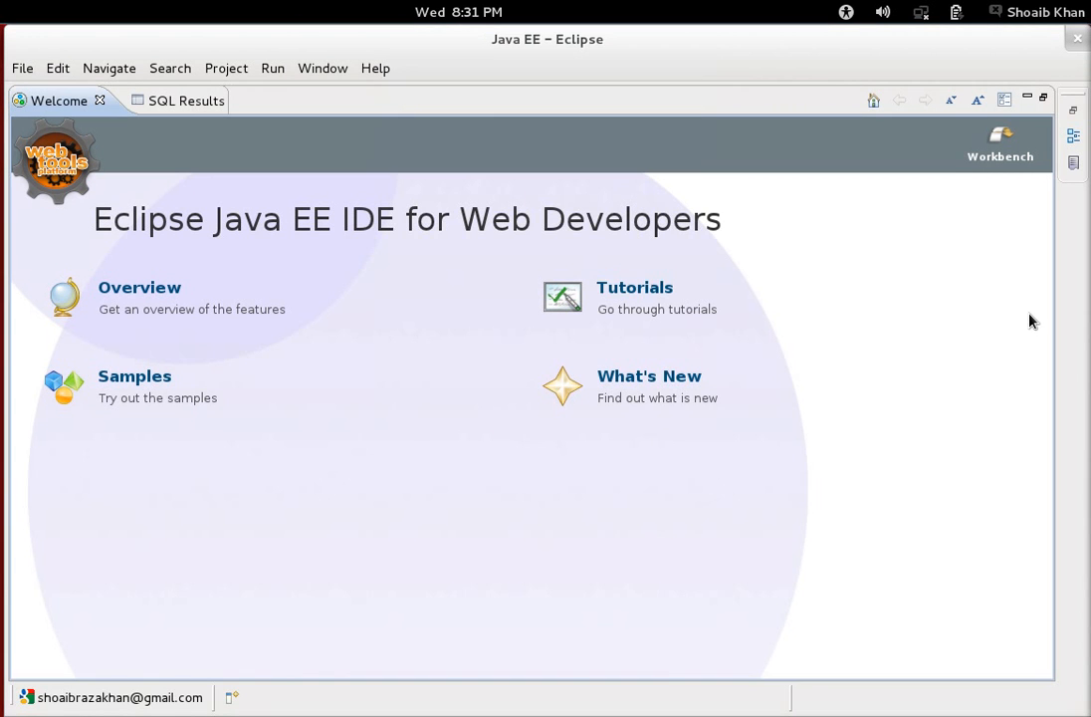
{"action": "left_click", "coordinate": [1029, 97]}
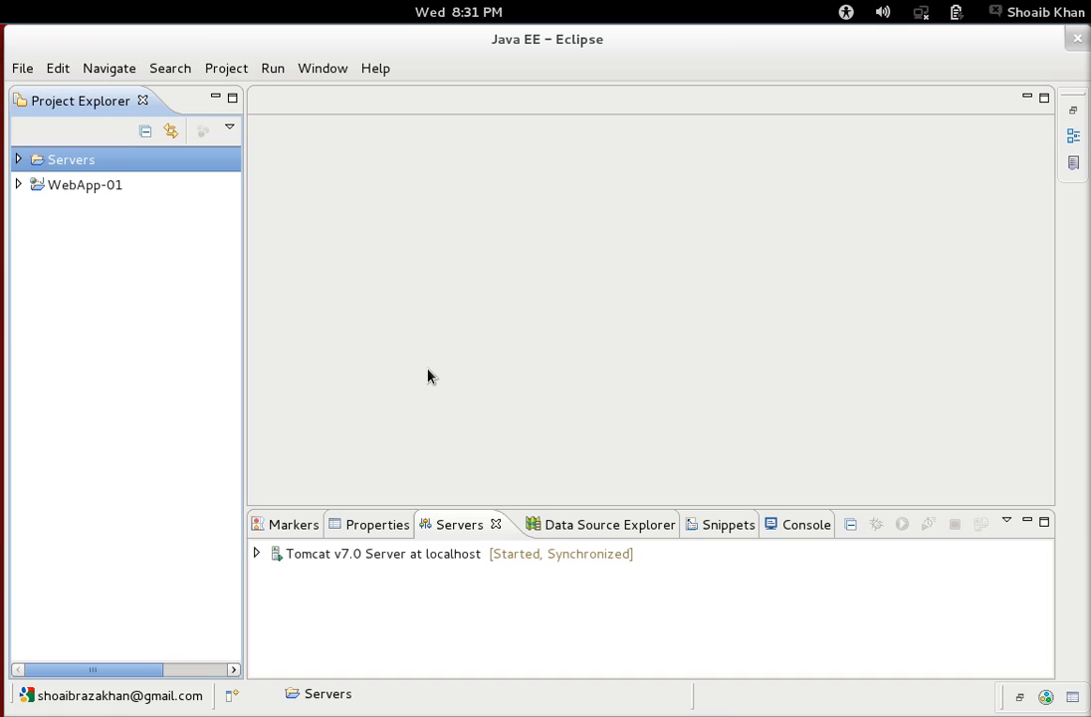
Open the desktop run-command prompt with konsole entered as the command.
{"action": "key", "text": "alt+F2"}
{"action": "type", "text": "konsole"}
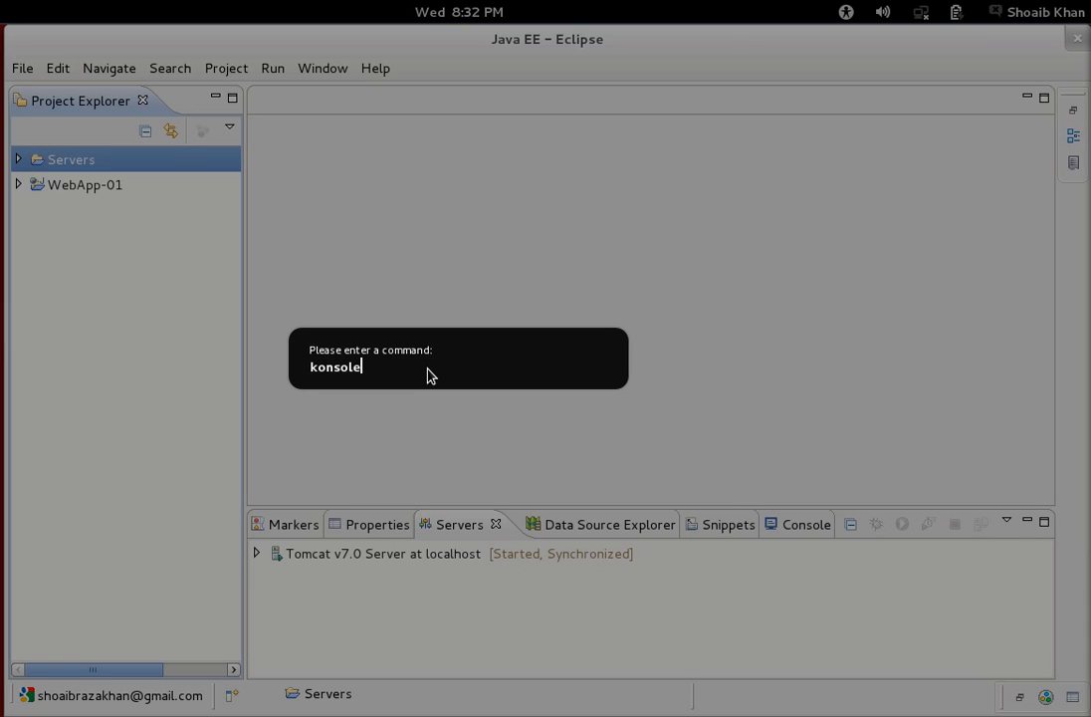
Launch Konsole from the run prompt and centre its terminal window on screen.
{"action": "right_click", "coordinate": [374, 372]}
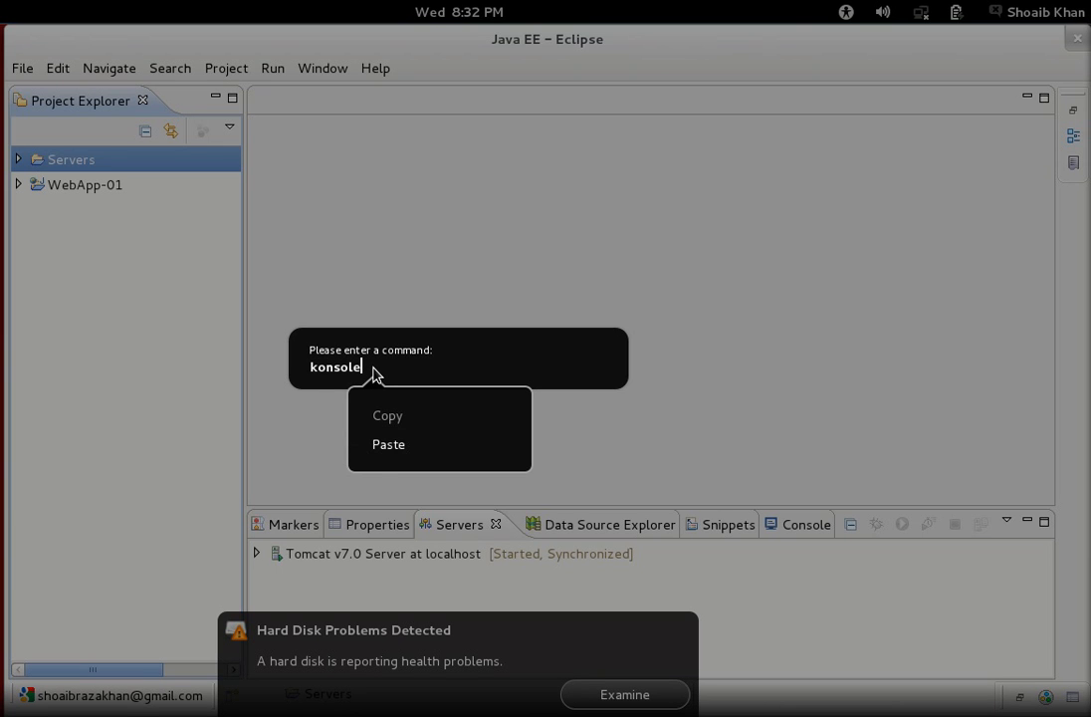
{"action": "key", "text": "Escape"}
{"action": "key", "text": "Return"}
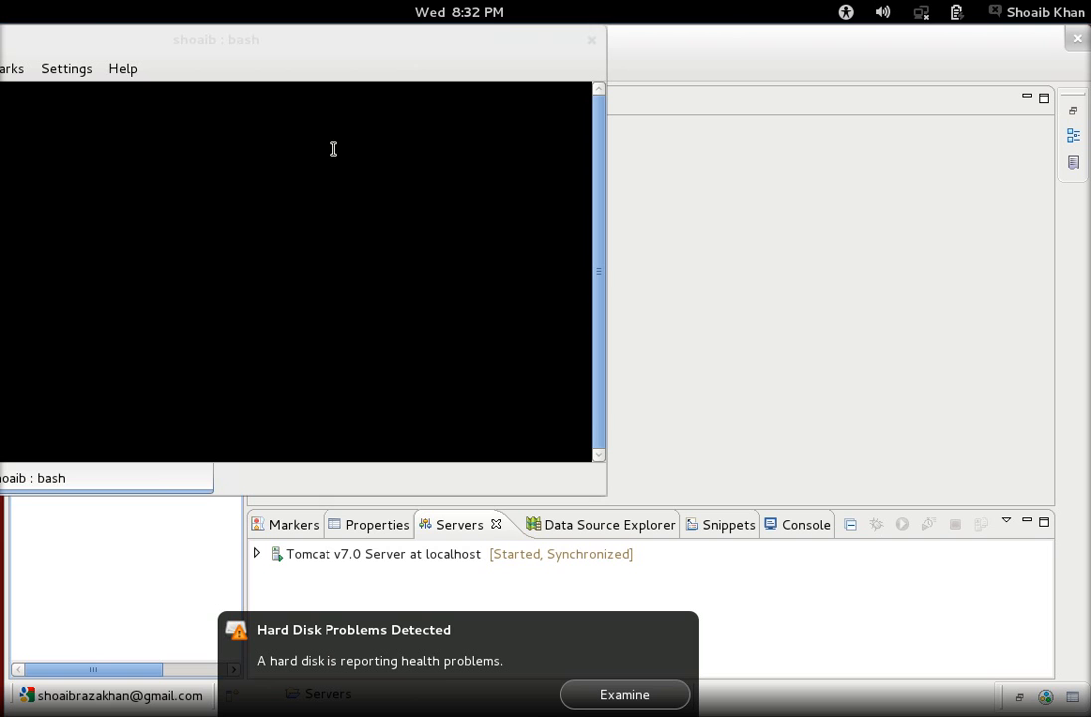
{"action": "left_click_drag", "start_coordinate": [0, 49], "coordinate": [263, 189]}
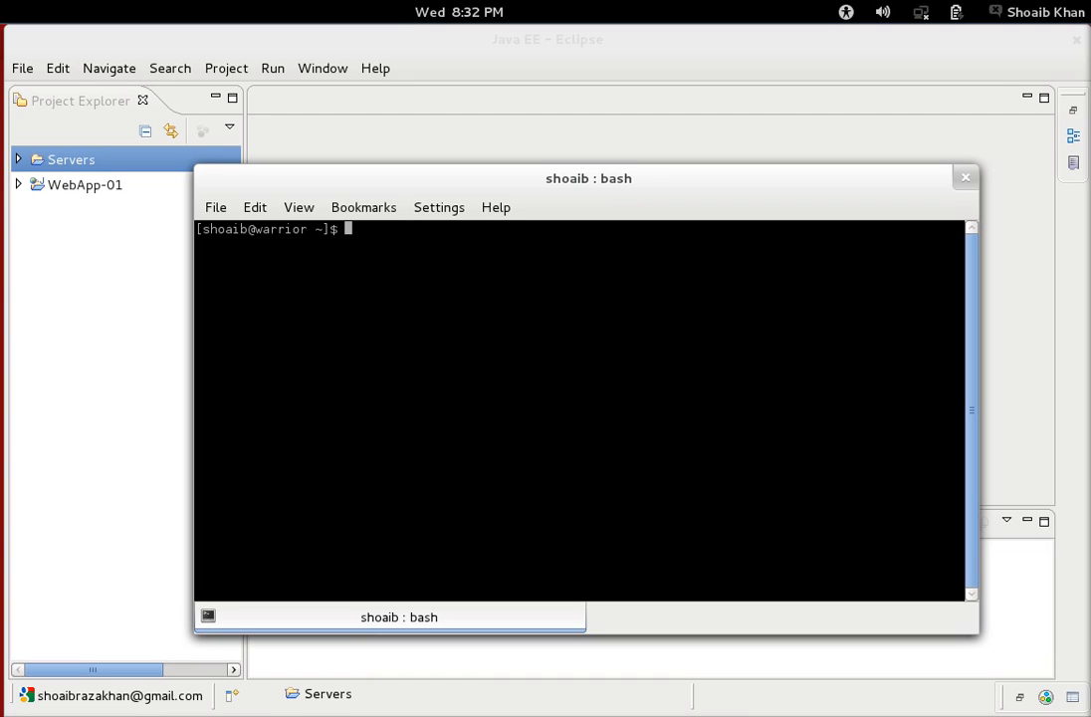
Become root with su and start the MySQL server with systemctl start mysqld.service.
{"action": "type", "text": "su"}
{"action": "key", "text": "Return"}
{"action": "key", "text": "Return"}
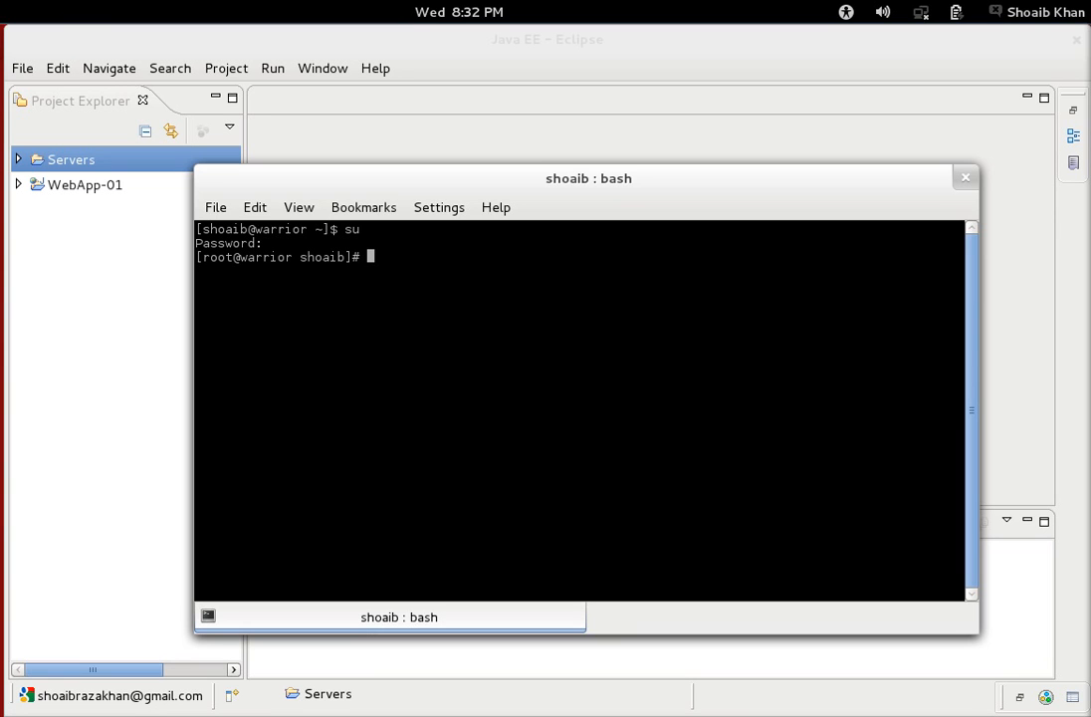
{"action": "type", "text": "systemctl start mysql"}
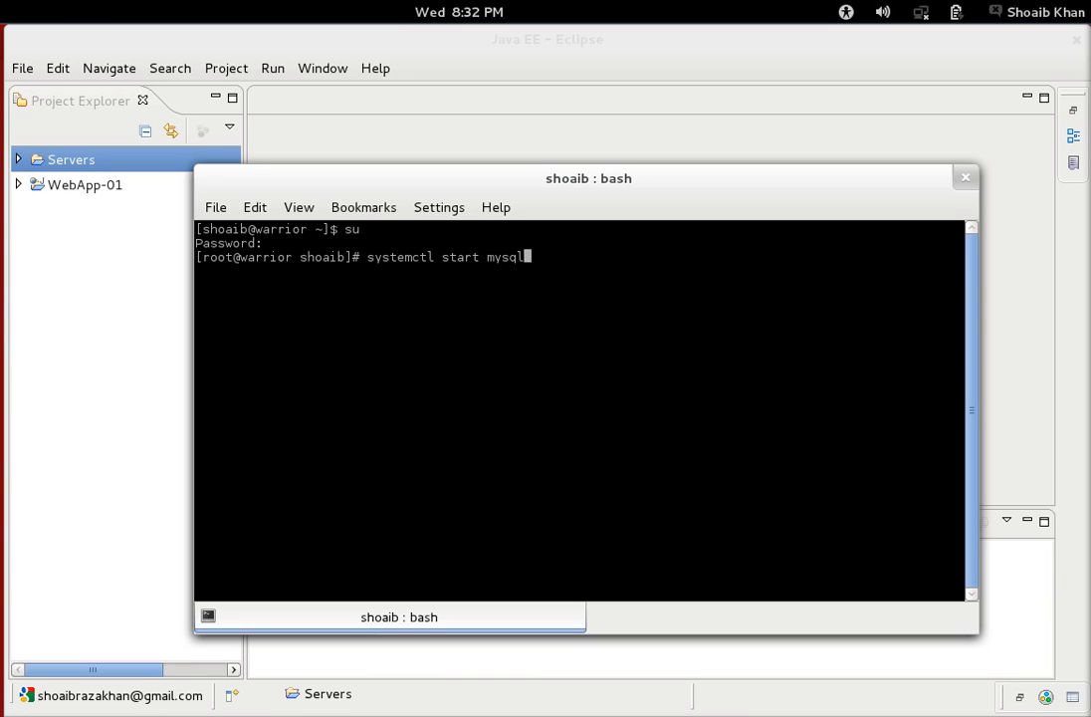
{"action": "type", "text": "d.service"}
{"action": "key", "text": "Return"}
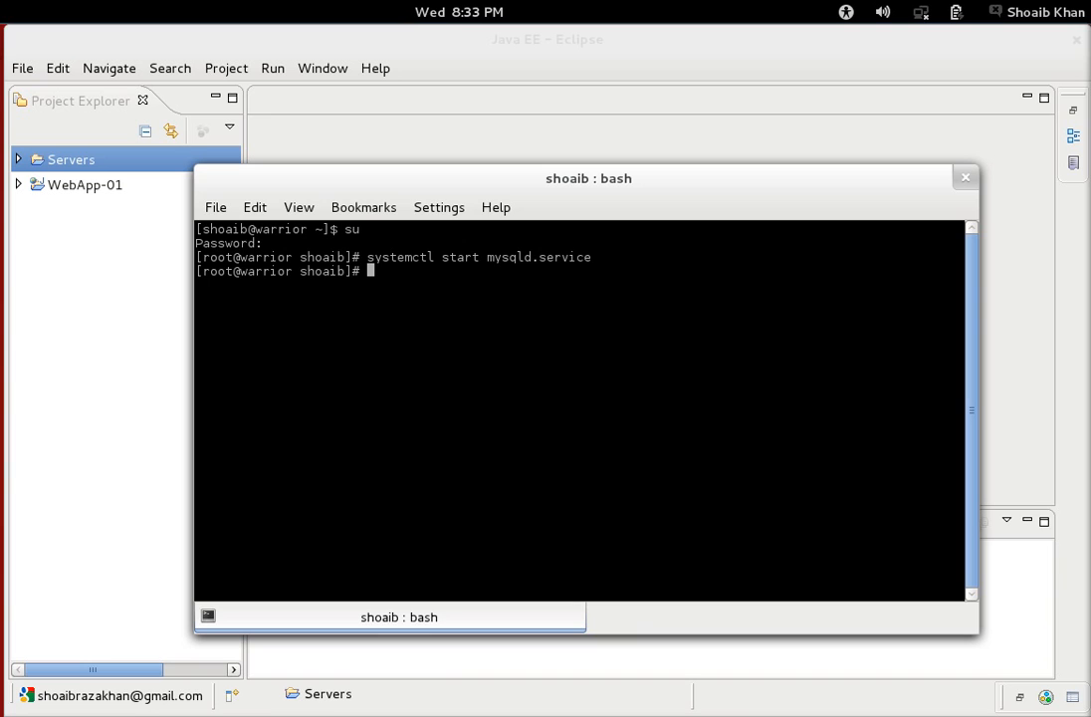
Log into the MySQL monitor as root using mysql -u root -p and the password.
{"action": "type", "text": "mysql -u root -p"}
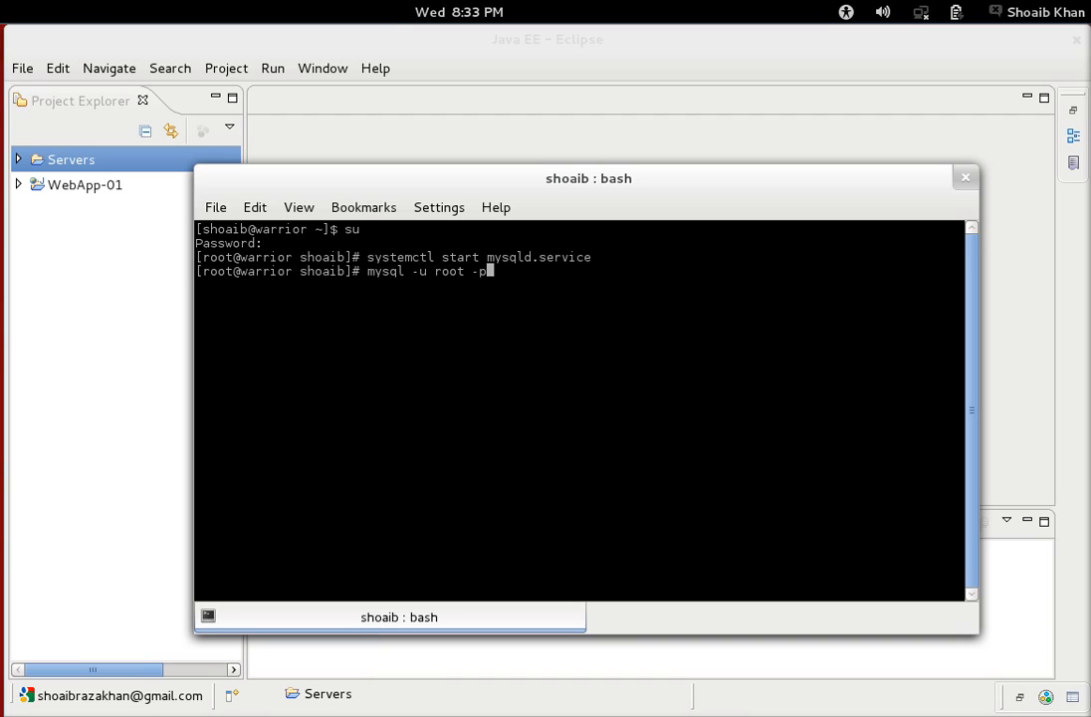
{"action": "key", "text": "Return"}
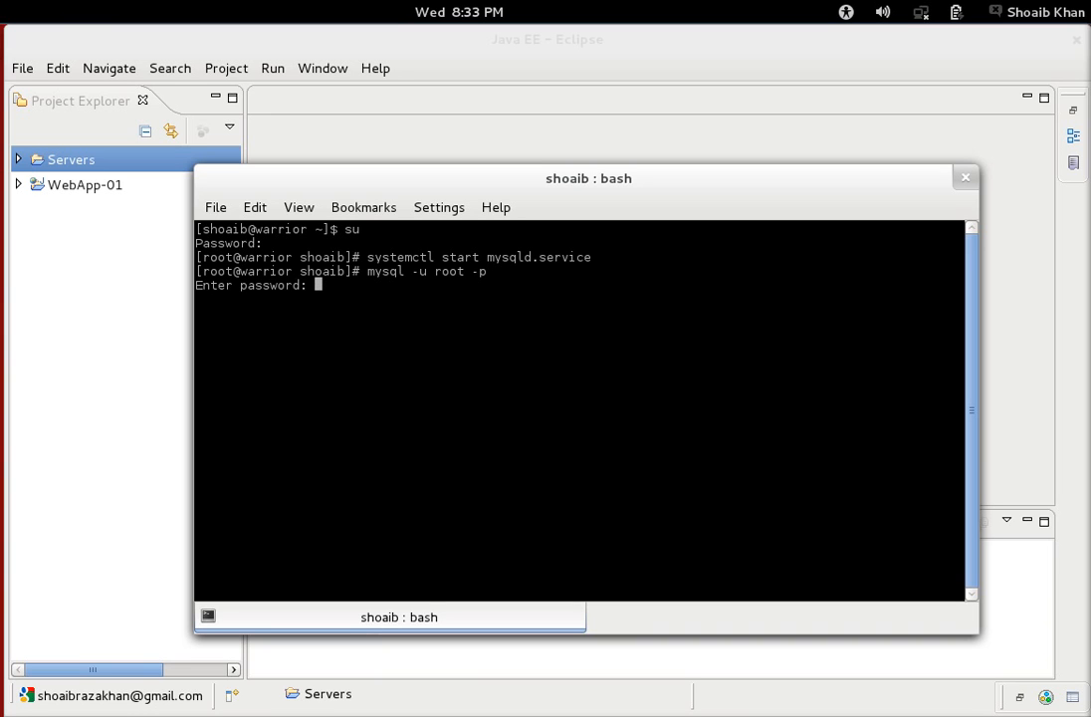
{"action": "key", "text": "Return"}
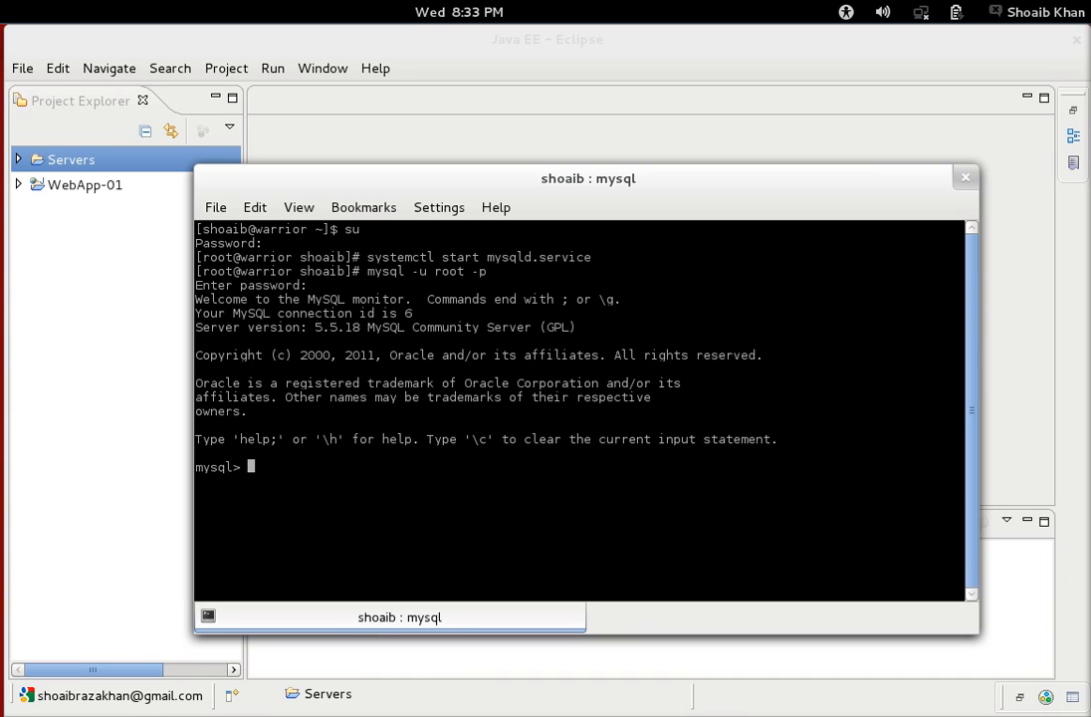
List all MySQL databases and switch to the mydb database.
{"action": "type", "text": "show databas"}
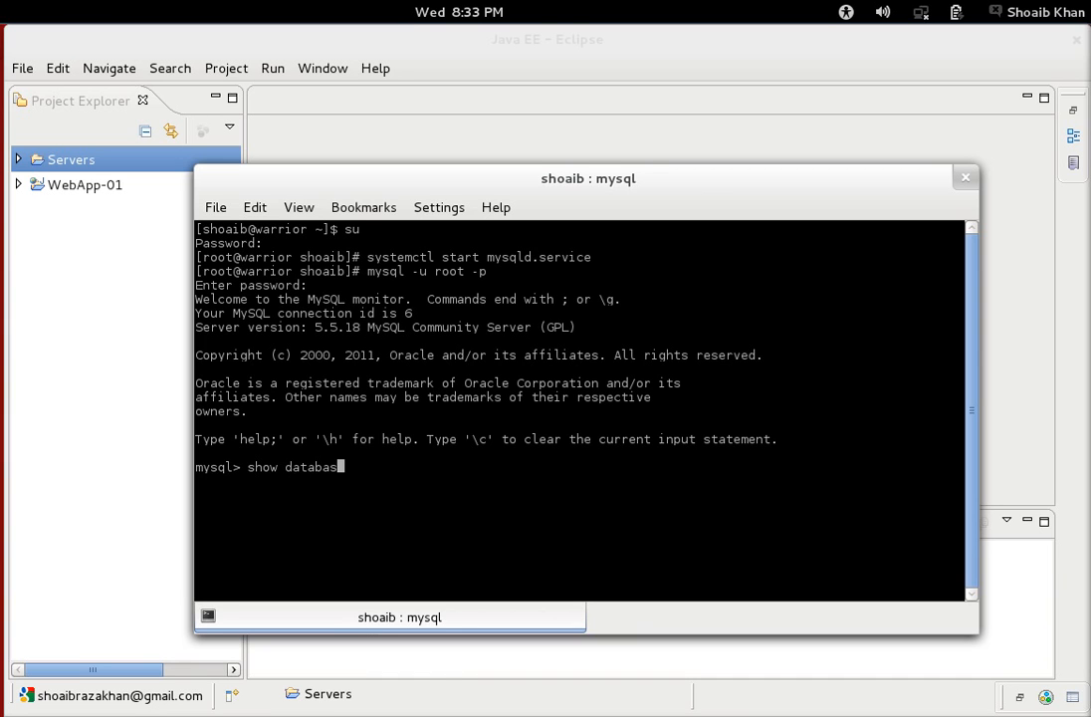
{"action": "type", "text": "es;"}
{"action": "key", "text": "Return"}
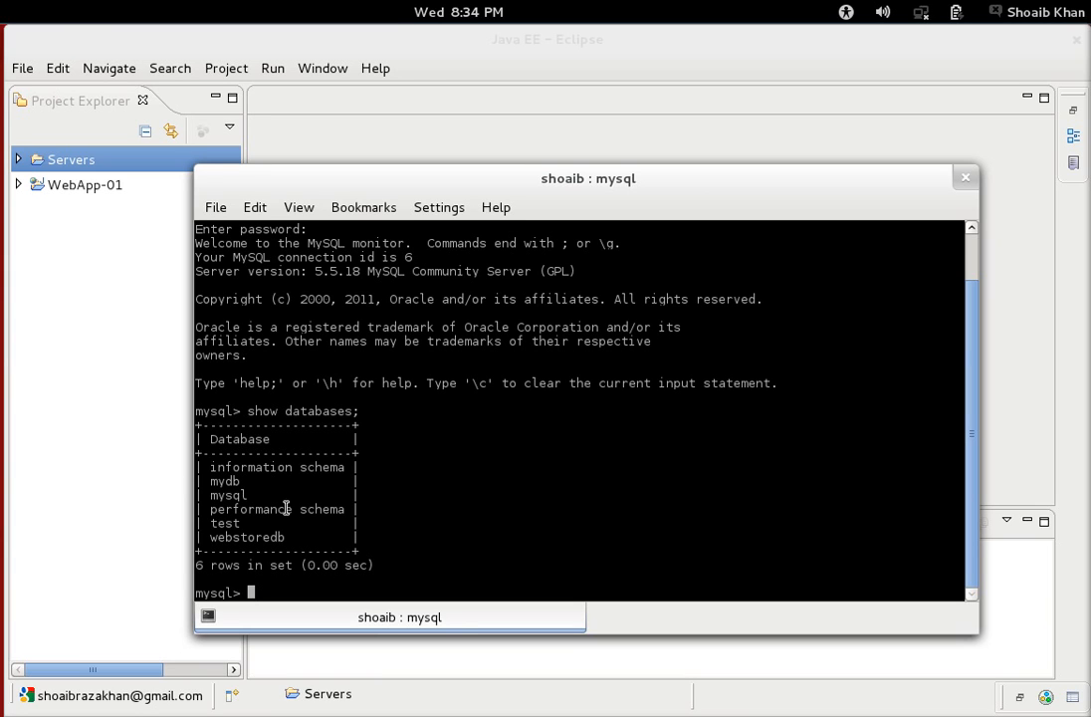
{"action": "double_click", "coordinate": [227, 482]}
{"action": "type", "text": "use mydb;"}
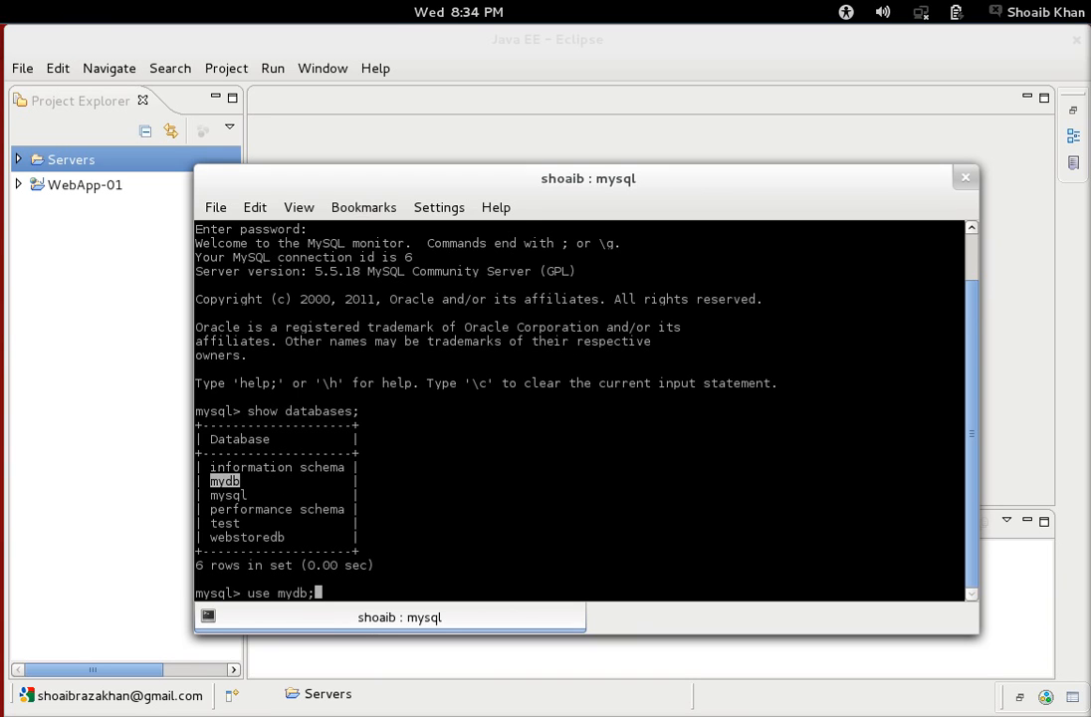
{"action": "key", "text": "Return"}
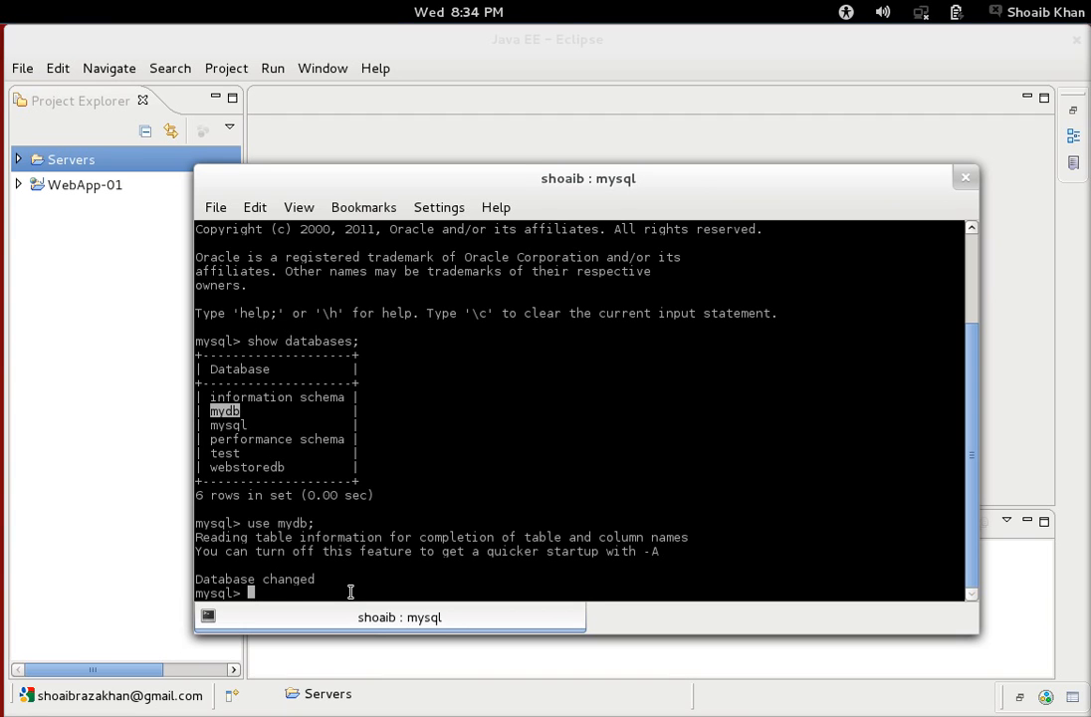
List mydb's tables, show all User rows, and type Create Database CustomerDB;.
{"action": "type", "text": "show tables;"}
{"action": "key", "text": "Return"}
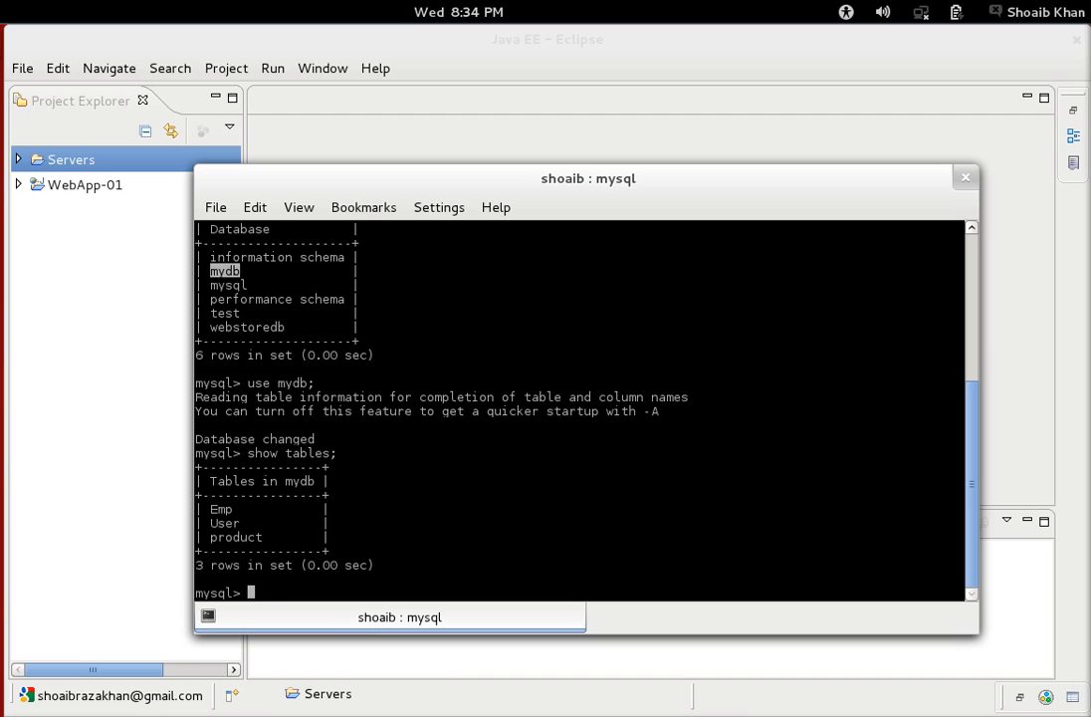
{"action": "type", "text": "Select * from user"}
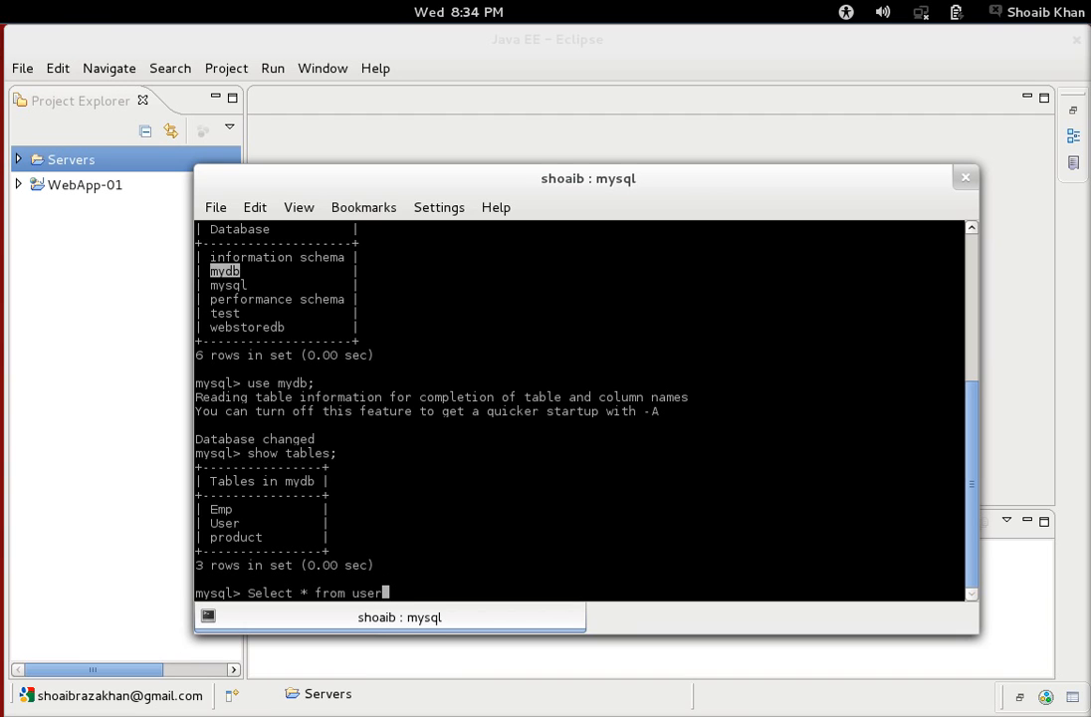
{"action": "key", "text": "BackSpace"}
{"action": "key", "text": "BackSpace"}
{"action": "key", "text": "BackSpace"}
{"action": "key", "text": "BackSpace"}
{"action": "type", "text": "User;"}
{"action": "key", "text": "Return"}
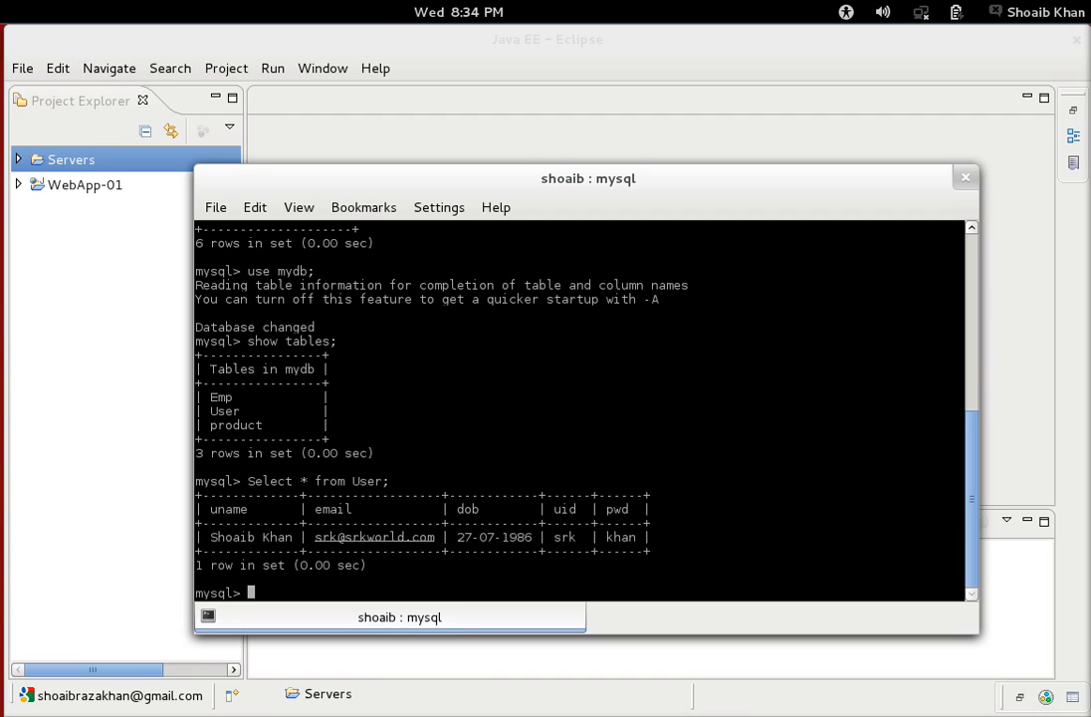
{"action": "type", "text": "Create Database "}
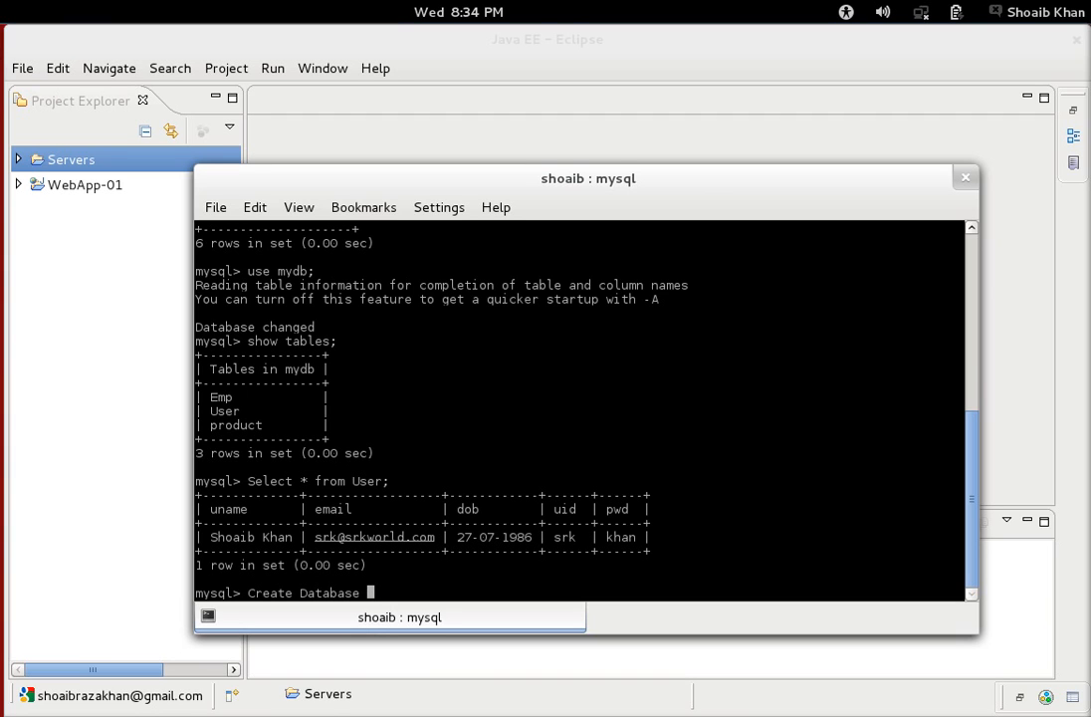
{"action": "type", "text": "CustomerDB;"}
Create and use CustomerDB, then create Customer with CustID, CustName, CustPhone and CustEmail columns.
{"action": "key", "text": "Return"}
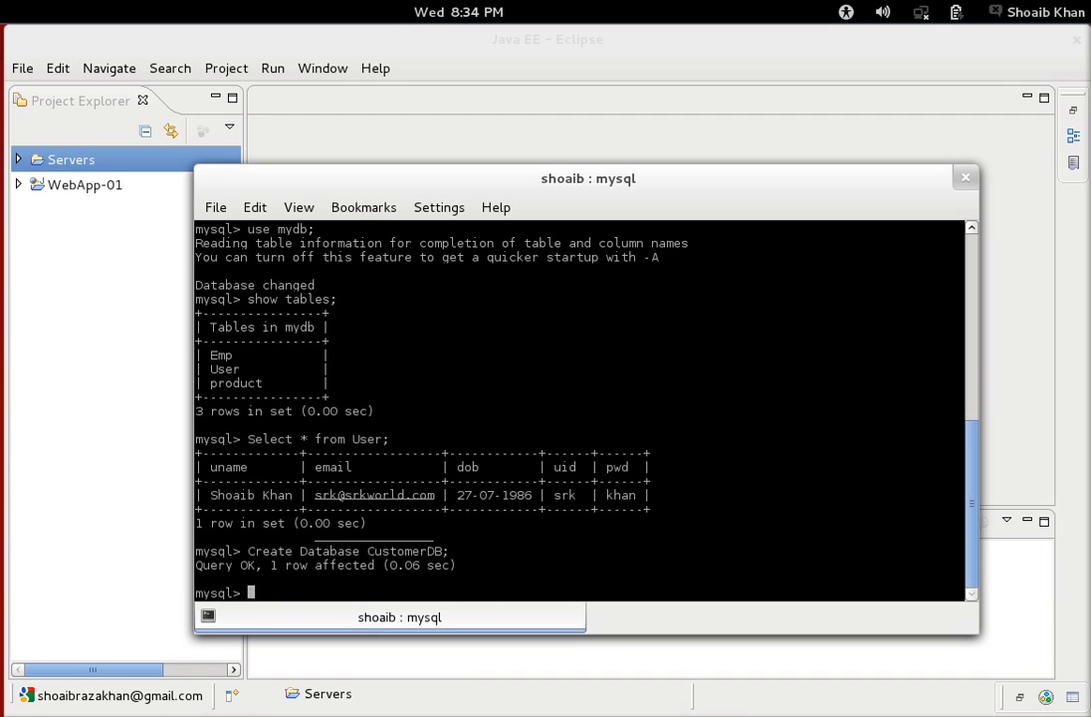
{"action": "type", "text": "use"}
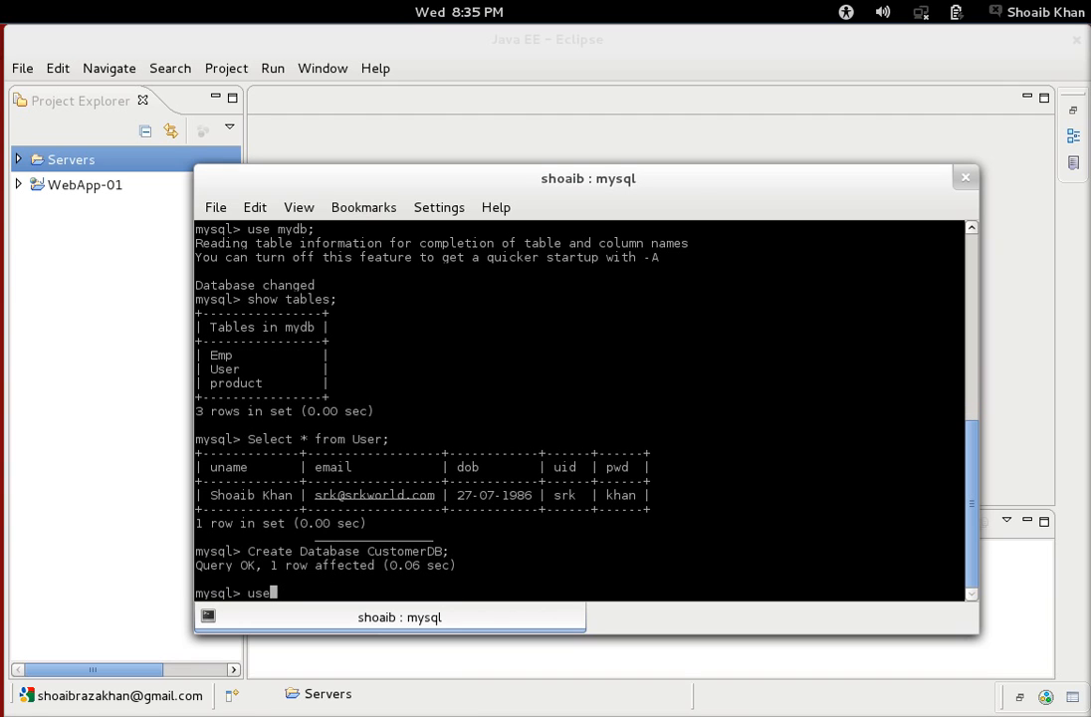
{"action": "type", "text": " CustomerDB;"}
{"action": "key", "text": "Return"}
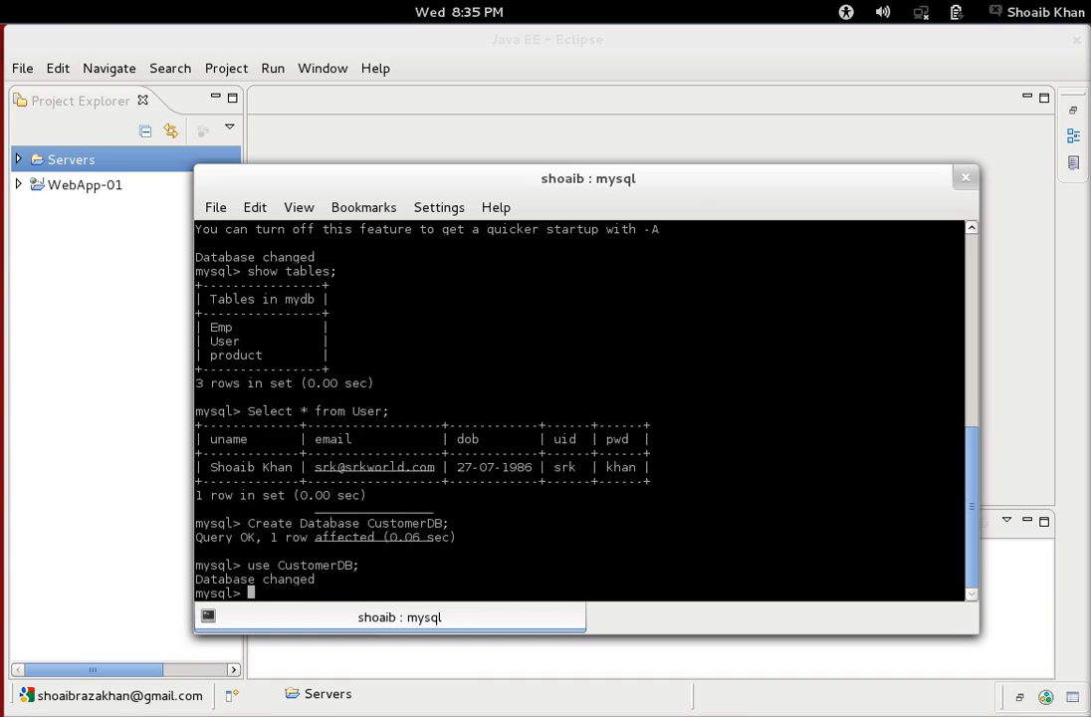
{"action": "type", "text": "Create Table C"}
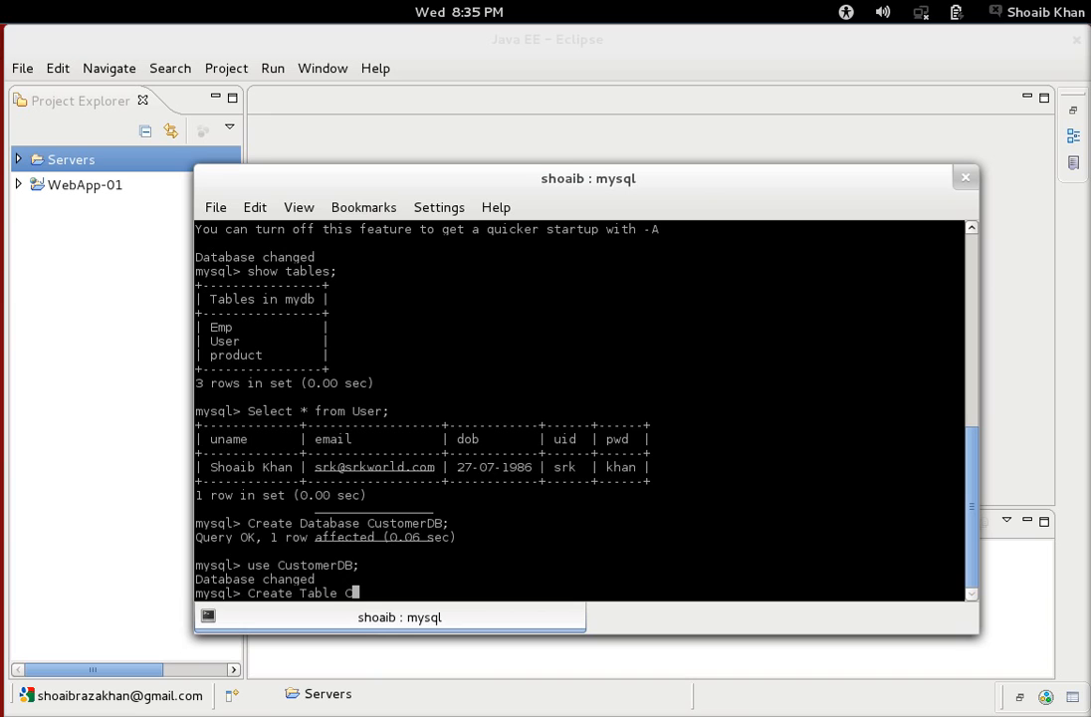
{"action": "type", "text": "ustomer(Cust"}
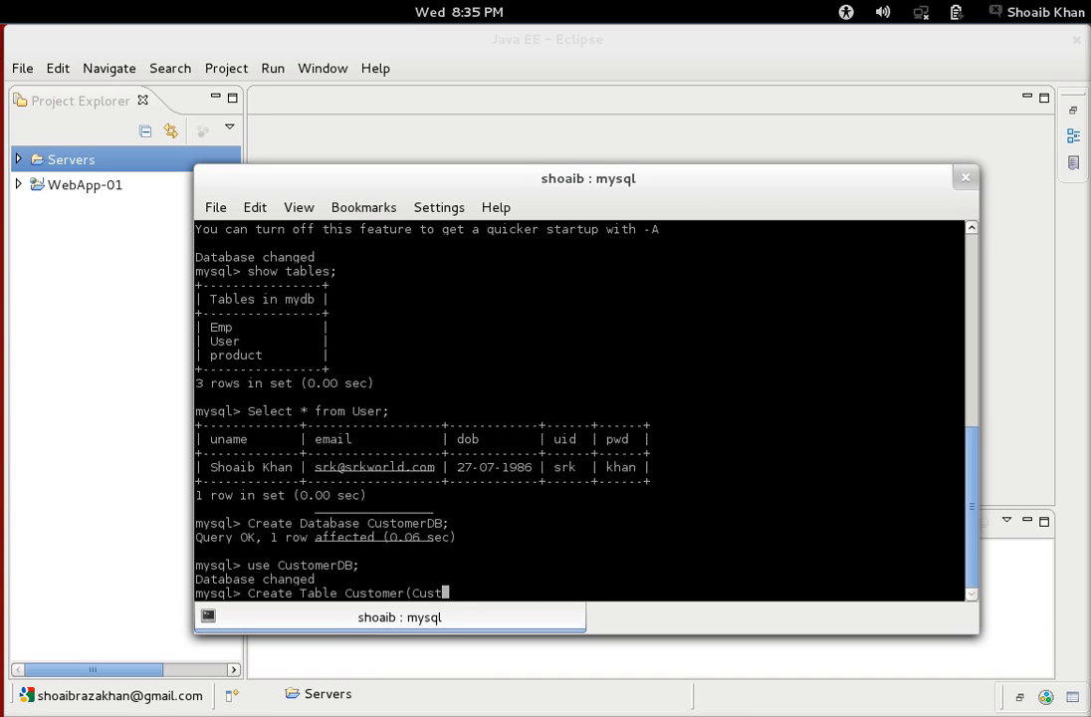
{"action": "type", "text": "ID int, CustName varchar("}
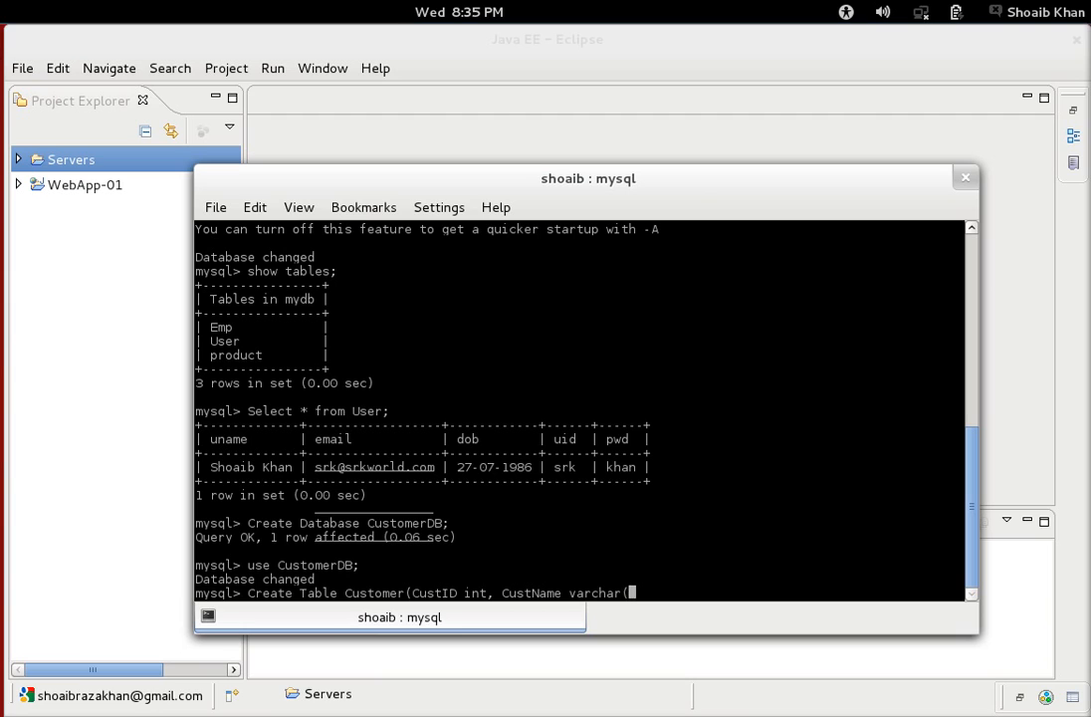
{"action": "type", "text": "50), CustPhone bigi"}
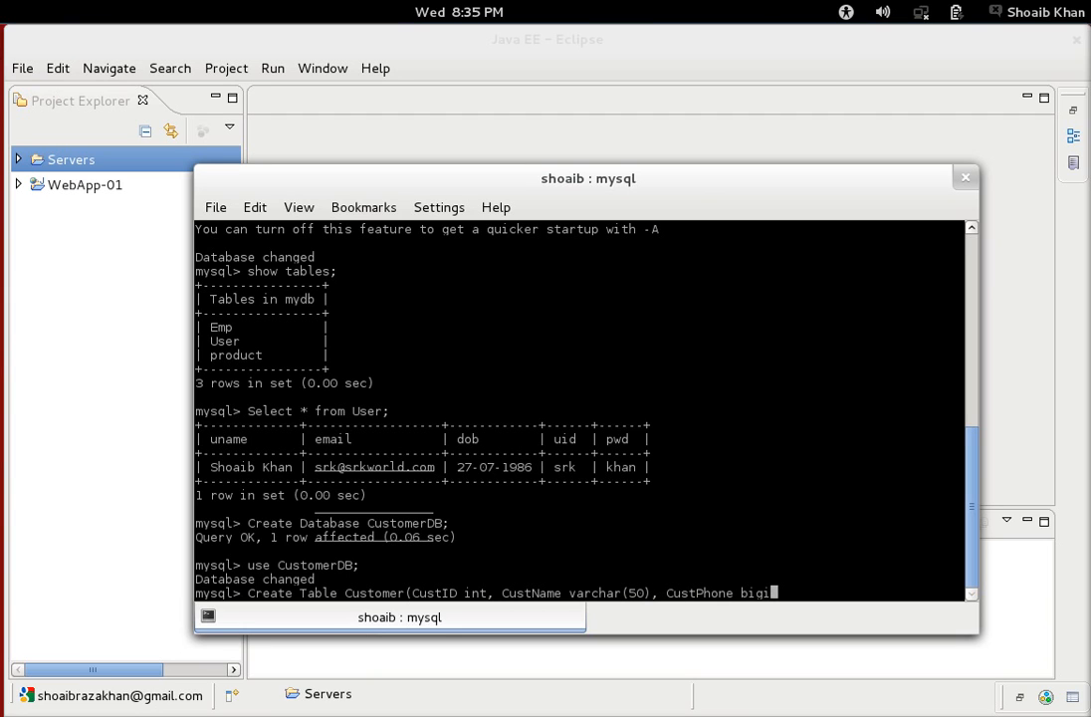
{"action": "type", "text": "nt, CustEmail varchar("}
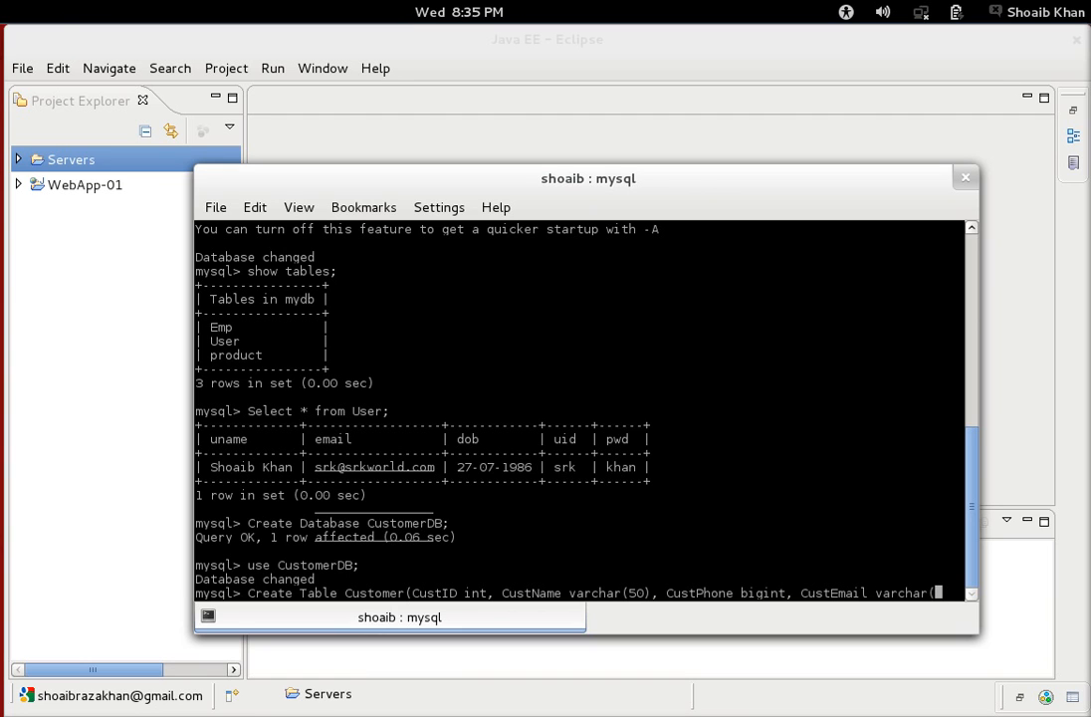
{"action": "type", "text": "100));"}
{"action": "key", "text": "Return"}
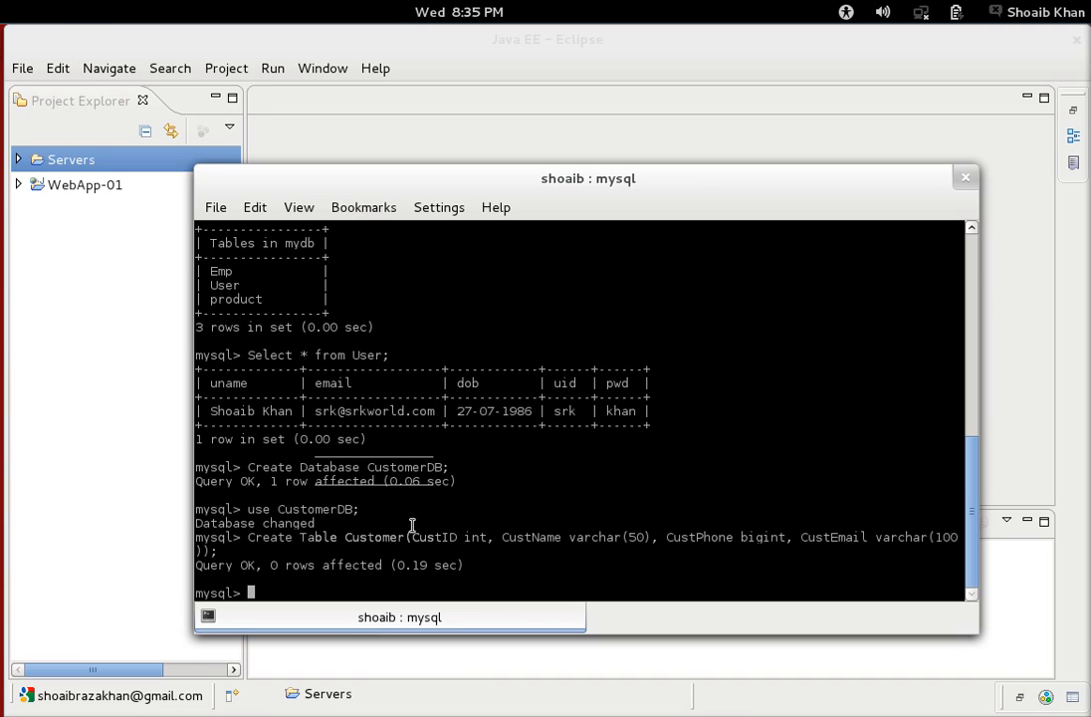
Insert customer row 1 with name, phone and e-mail, fixing the table-name case, then select all from Customer.
{"action": "type", "text": "INSERT INTO CUSTOMER"}
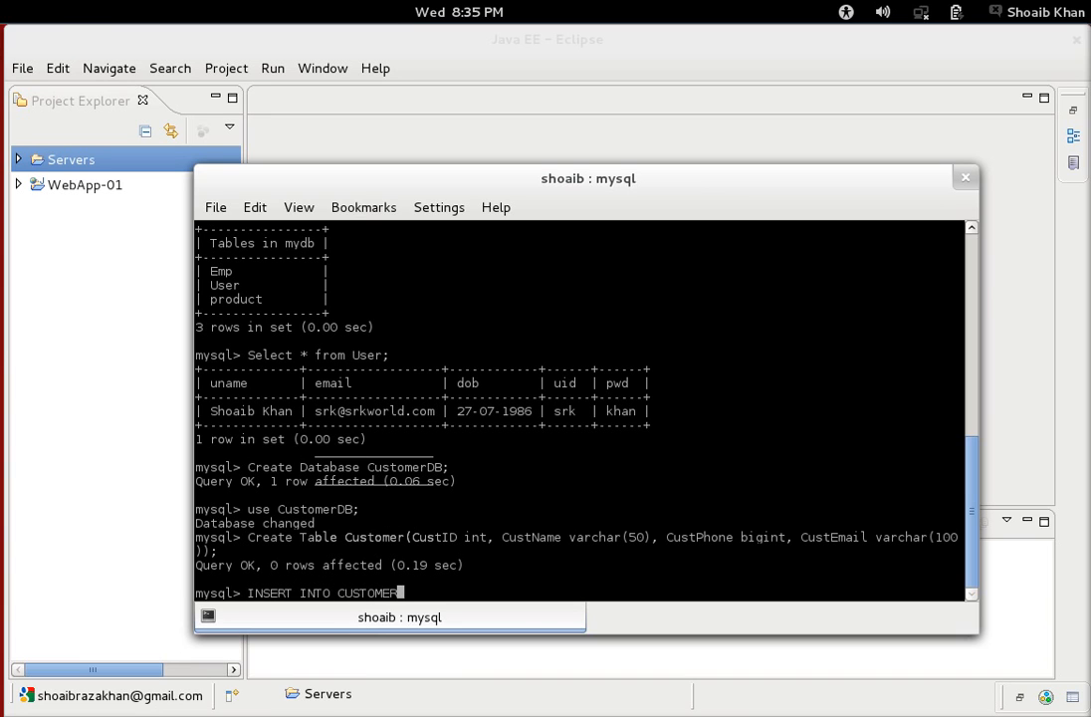
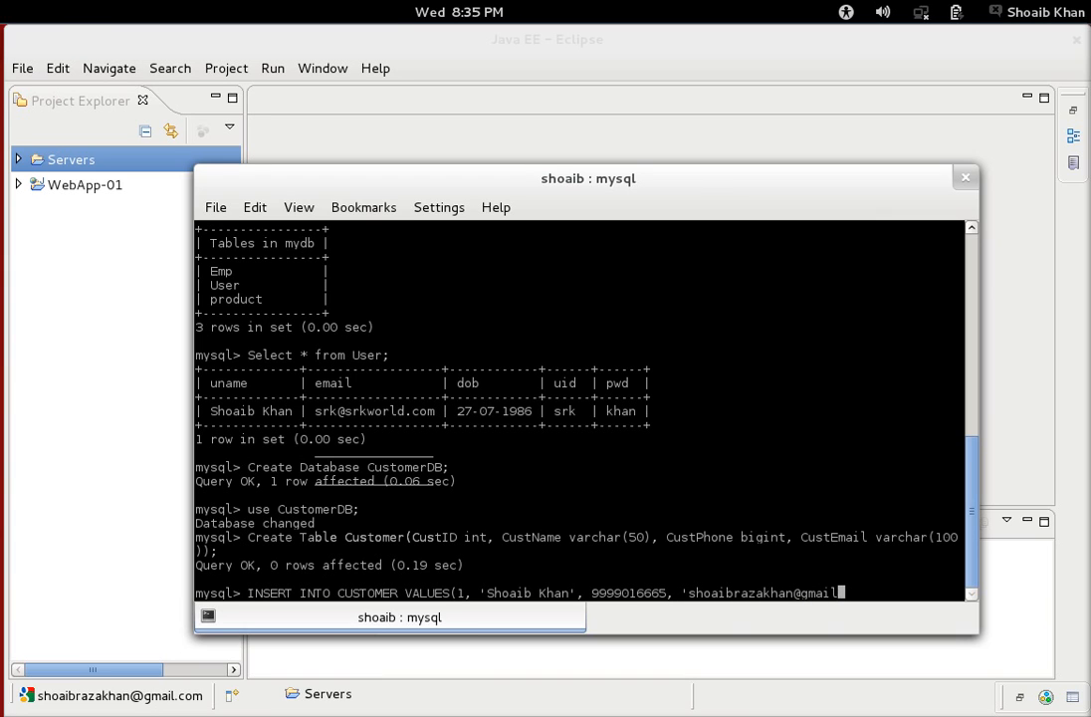
{"action": "key", "text": "Return"}
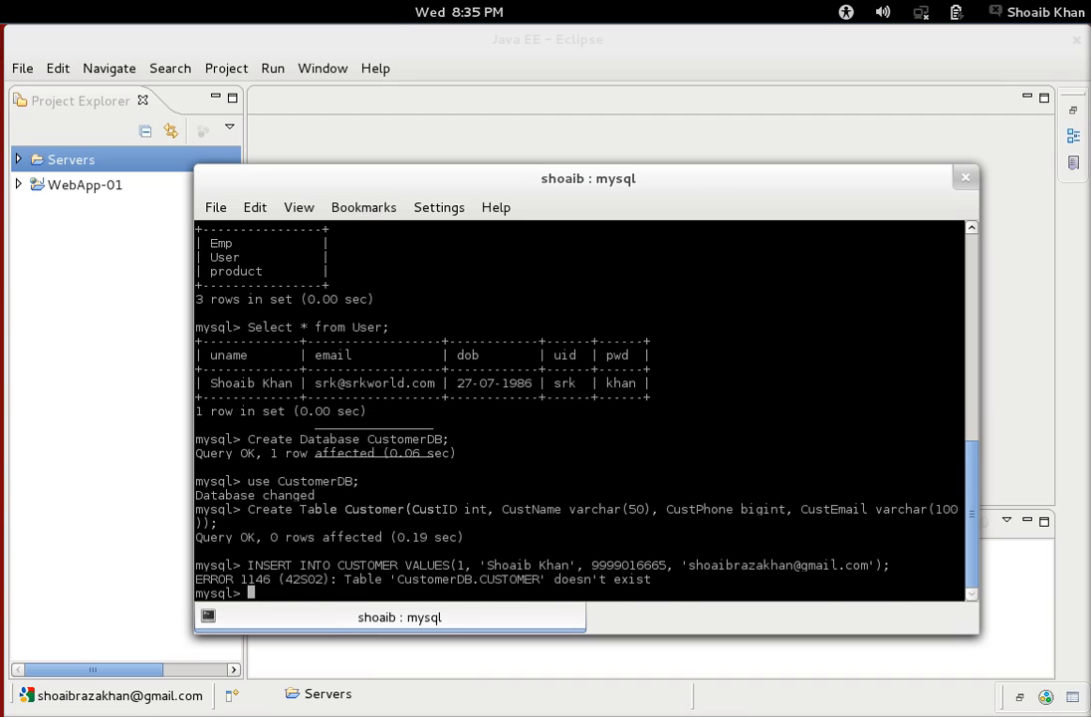
{"action": "key", "text": "Up"}
{"action": "key", "text": "Left"}
{"action": "key", "text": "Left"}
{"action": "key", "text": "Left"}
{"action": "key", "text": "Left"}
{"action": "key", "text": "Left"}
{"action": "key", "text": "Left"}
{"action": "key", "text": "Left"}
{"action": "key", "text": "Left"}
{"action": "key", "text": "Left"}
{"action": "key", "text": "Left"}
{"action": "key", "text": "Left"}
{"action": "key", "text": "Left"}
{"action": "key", "text": "Left"}
{"action": "key", "text": "Left"}
{"action": "key", "text": "Left"}
{"action": "key", "text": "Left"}
{"action": "key", "text": "Left"}
{"action": "key", "text": "Left"}
{"action": "key", "text": "Left"}
{"action": "key", "text": "Left"}
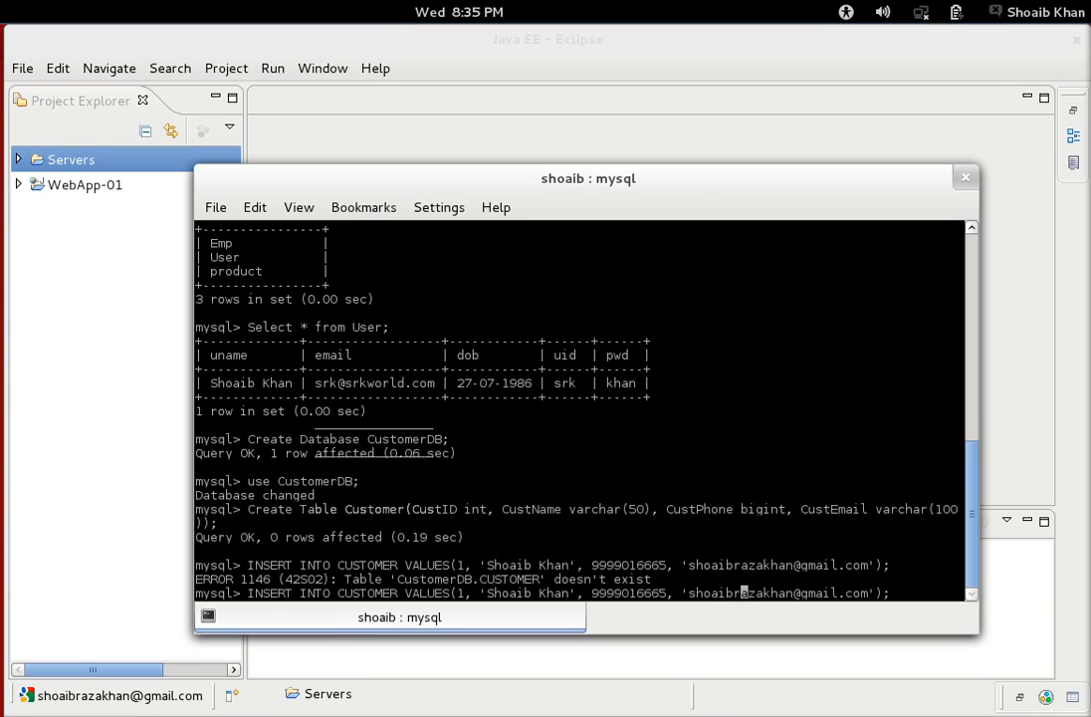
{"action": "key", "text": "Left"}
{"action": "key", "text": "Left"}
{"action": "key", "text": "Left"}
{"action": "key", "text": "Left"}
{"action": "key", "text": "Left"}
{"action": "key", "text": "Left"}
{"action": "key", "text": "Left"}
{"action": "key", "text": "Left"}
{"action": "key", "text": "Left"}
{"action": "key", "text": "Left"}
{"action": "key", "text": "Left"}
{"action": "key", "text": "Left"}
{"action": "key", "text": "Left"}
{"action": "key", "text": "Left"}
{"action": "key", "text": "Left"}
{"action": "key", "text": "Left"}
{"action": "key", "text": "Left"}
{"action": "key", "text": "Left"}
{"action": "key", "text": "Left"}
{"action": "key", "text": "Left"}
{"action": "key", "text": "BackSpace"}
{"action": "key", "text": "BackSpace"}
{"action": "key", "text": "BackSpace"}
{"action": "key", "text": "BackSpace"}
{"action": "key", "text": "BackSpace"}
{"action": "key", "text": "BackSpace"}
{"action": "key", "text": "BackSpace"}
{"action": "type", "text": "ustomer"}
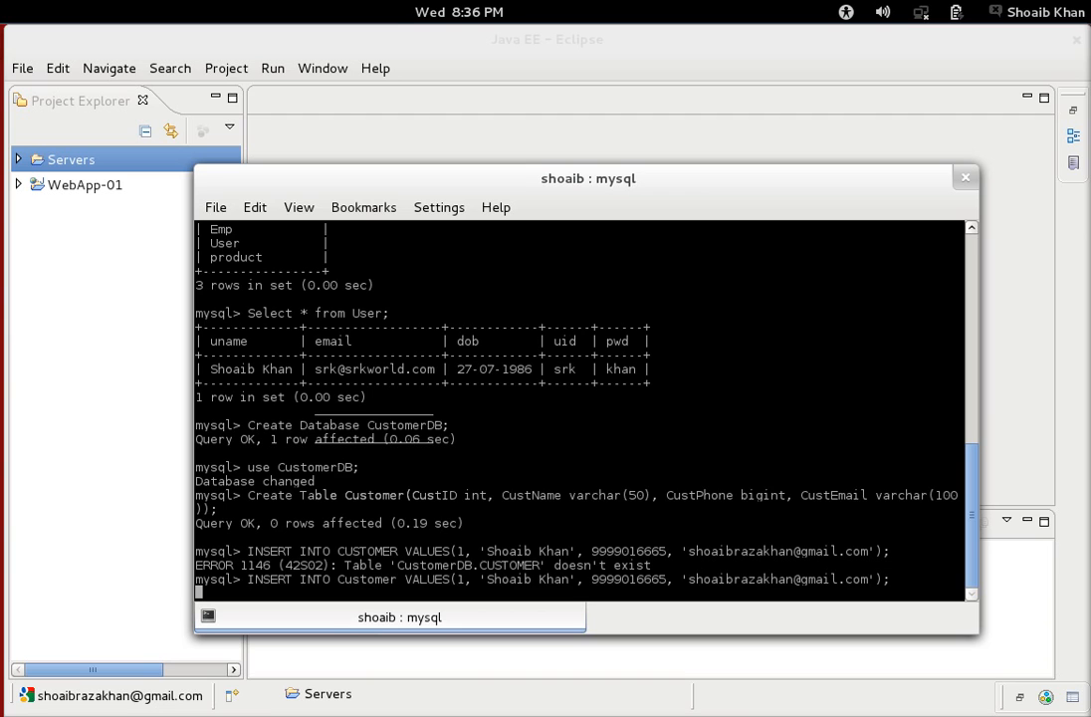
{"action": "key", "text": "Return"}
{"action": "type", "text": "Select"}
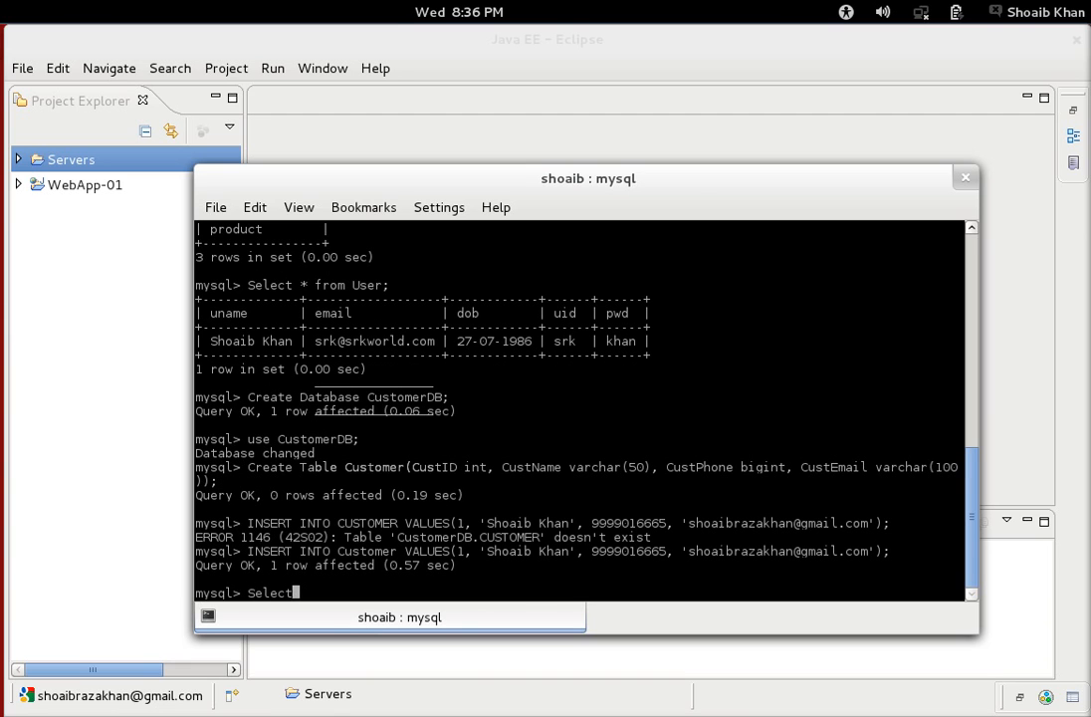
{"action": "type", "text": " * from Customer;"}
{"action": "key", "text": "Return"}
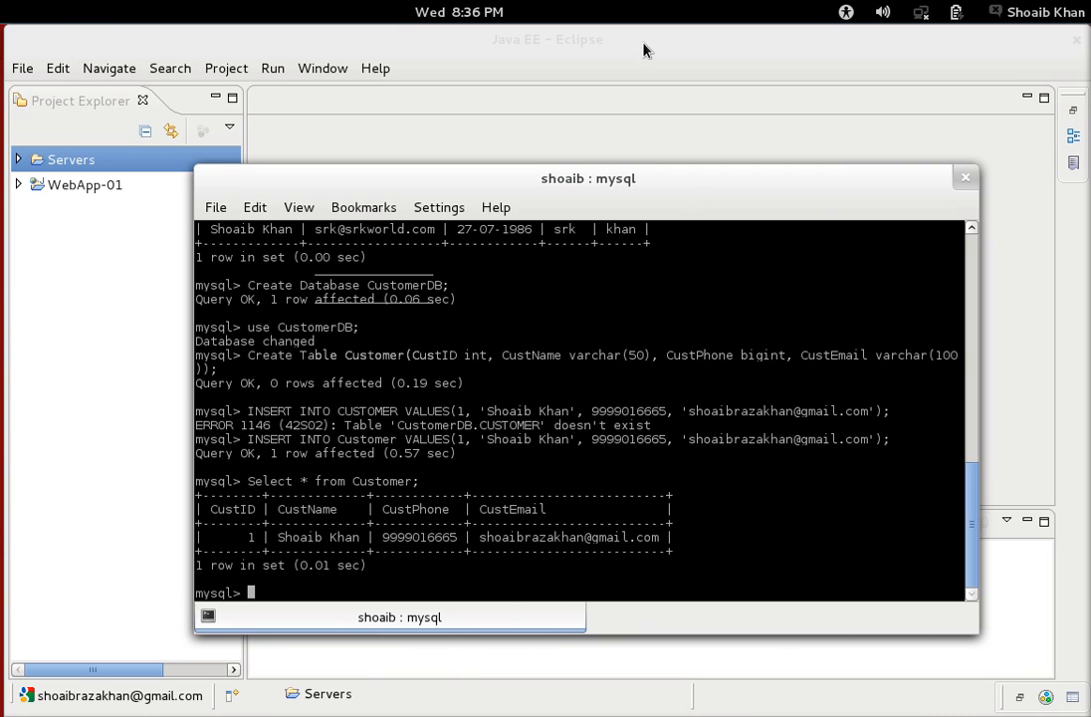
Bring Eclipse to the front, enlarge it, and select Database Connections in Data Source Explorer.
{"action": "left_click", "coordinate": [584, 52]}
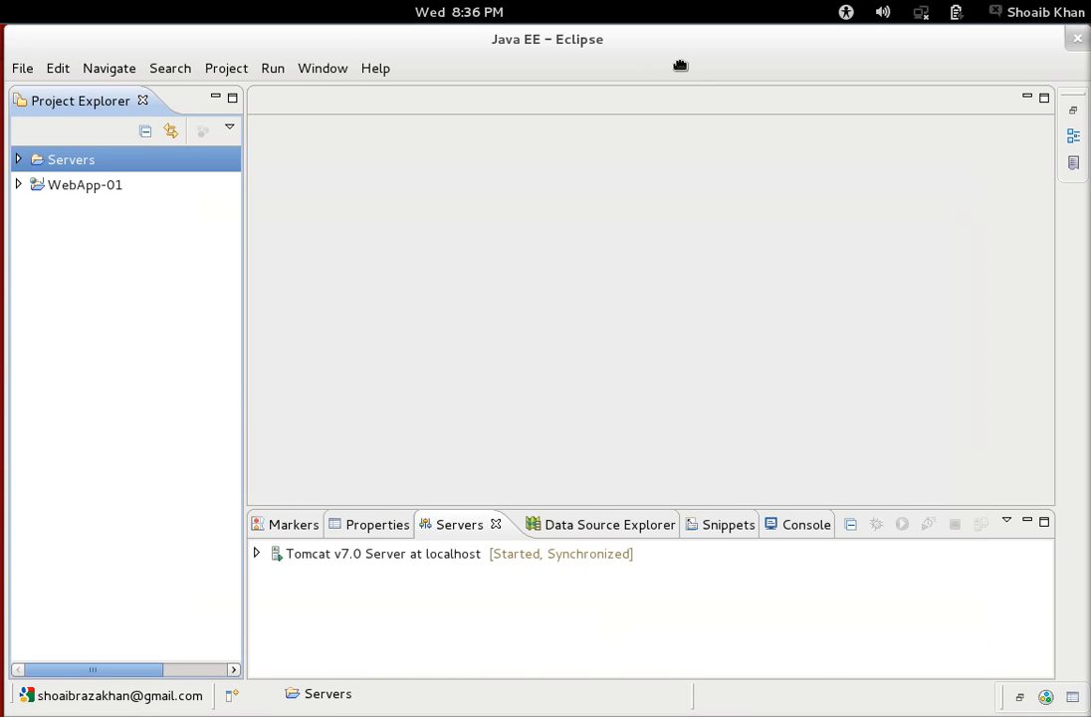
{"action": "mouse_move", "coordinate": [680, 66]}
{"action": "left_mouse_down"}
{"action": "mouse_move", "coordinate": [506, 239]}
{"action": "mouse_move", "coordinate": [653, 136]}
{"action": "mouse_move", "coordinate": [701, 85]}
{"action": "mouse_move", "coordinate": [701, 68]}
{"action": "mouse_move", "coordinate": [674, 69]}
{"action": "left_mouse_up"}
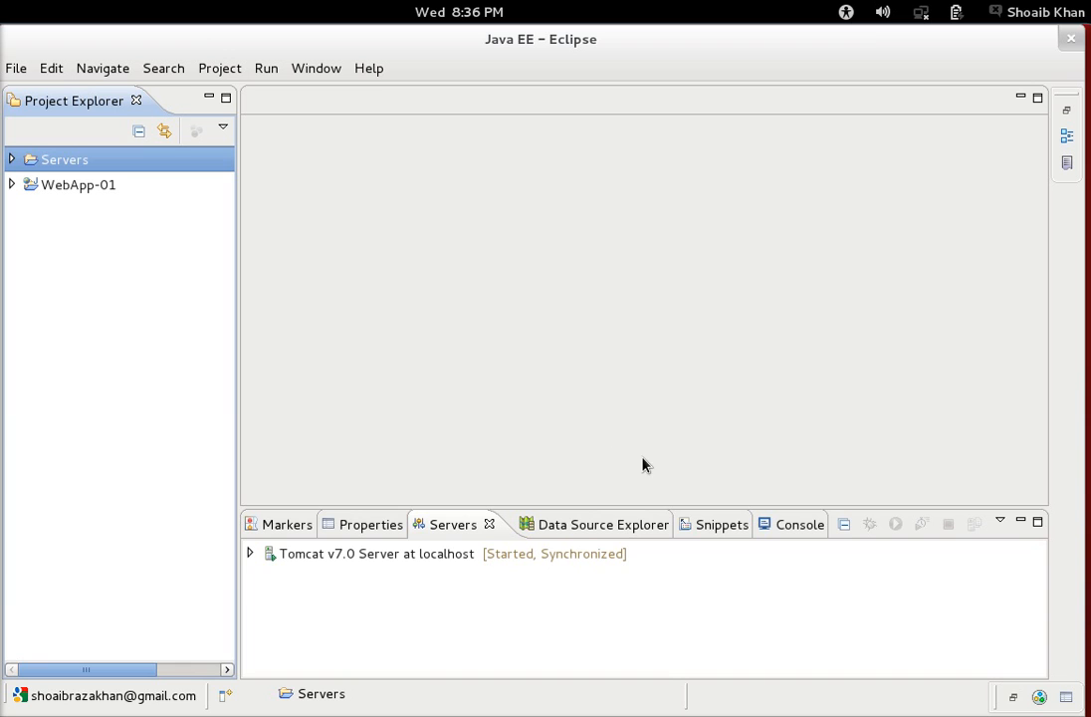
{"action": "left_click", "coordinate": [586, 530]}
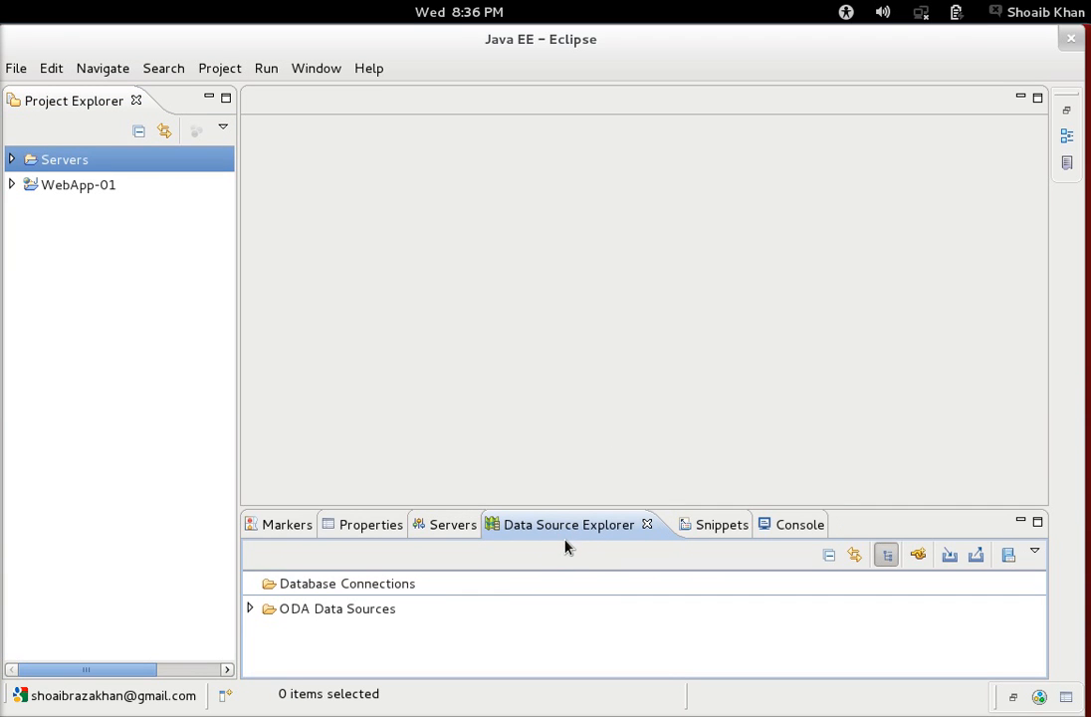
{"action": "left_click", "coordinate": [384, 590]}
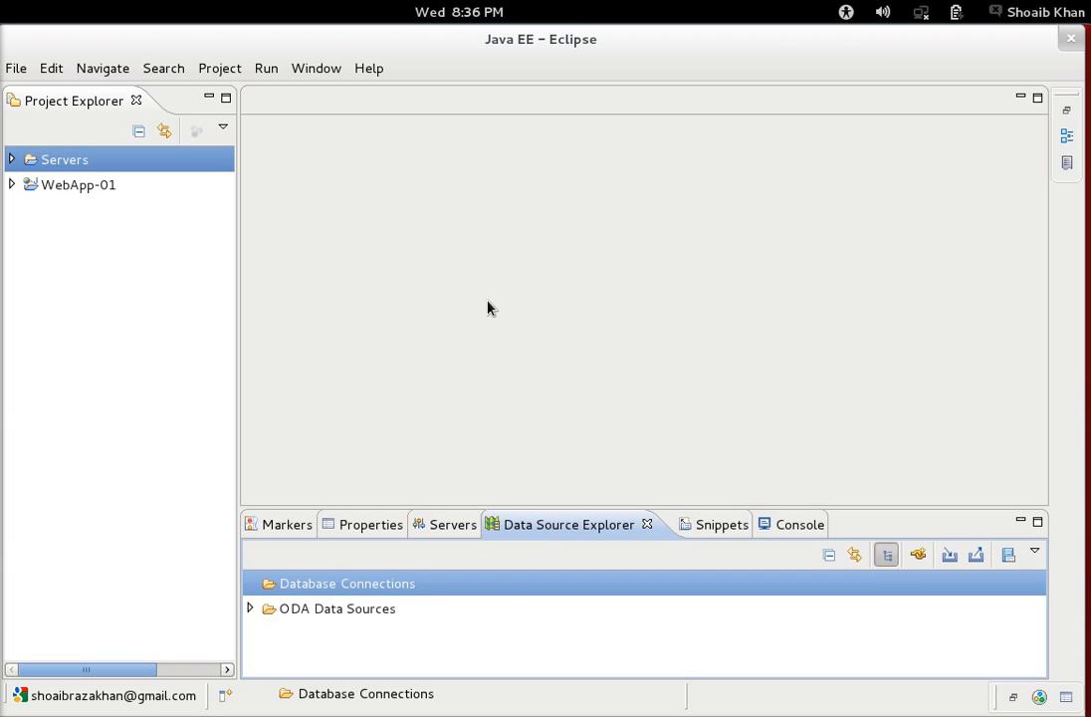
Switch to the Java perspective, minimize Welcome, Outline and Spring Explorer, and open Window > Show View.
{"action": "left_click", "coordinate": [317, 69]}
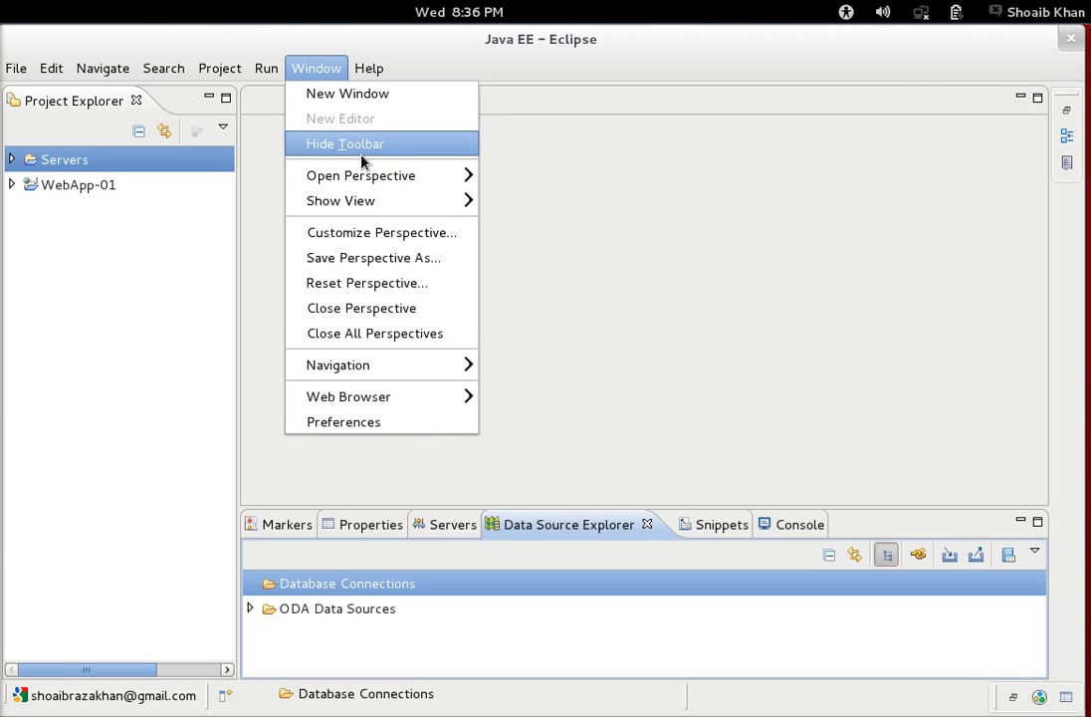
{"action": "mouse_move", "coordinate": [392, 181]}
{"action": "left_click", "coordinate": [501, 206]}
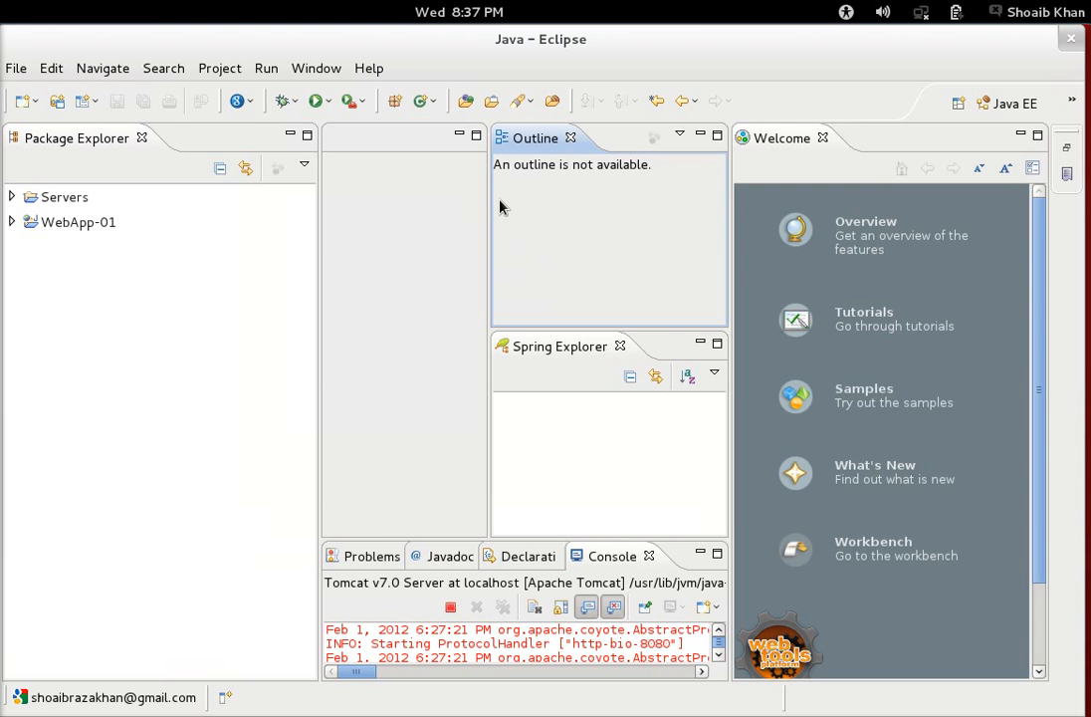
{"action": "left_click", "coordinate": [1020, 134]}
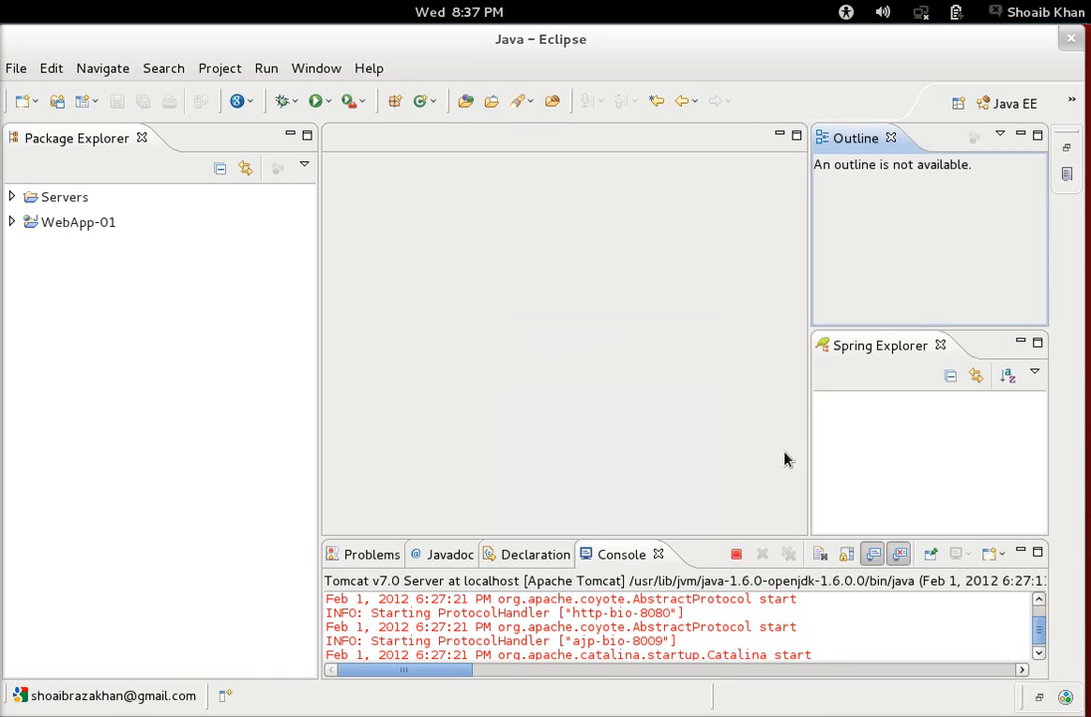
{"action": "left_click", "coordinate": [553, 559]}
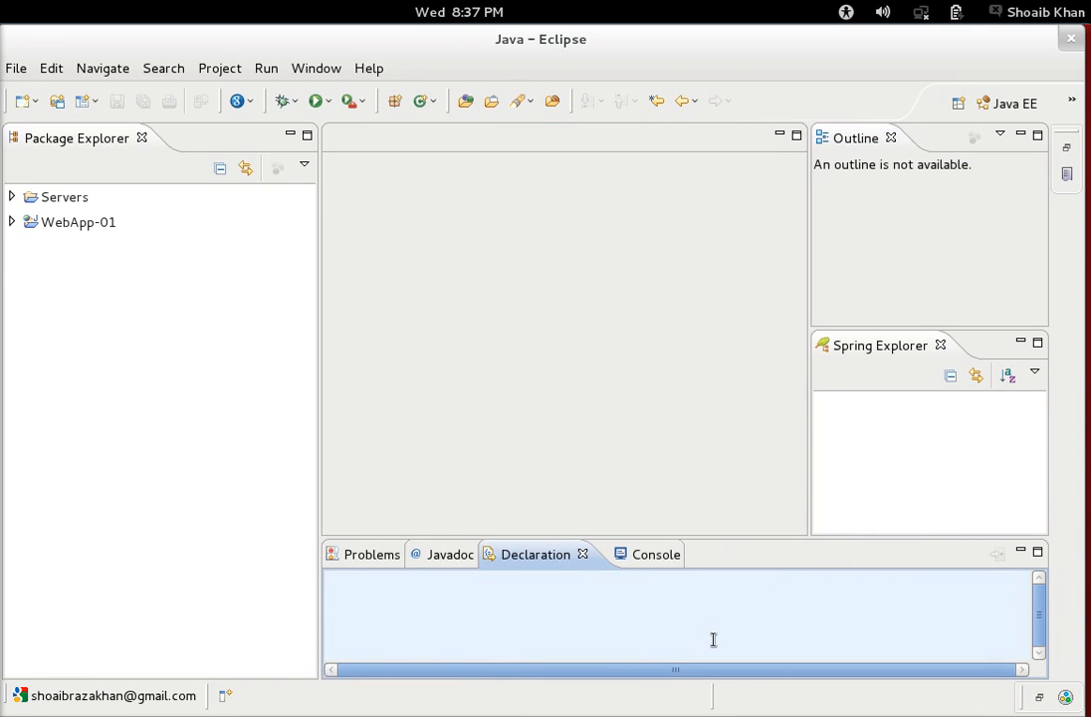
{"action": "left_click", "coordinate": [1022, 135]}
{"action": "left_click", "coordinate": [1021, 134]}
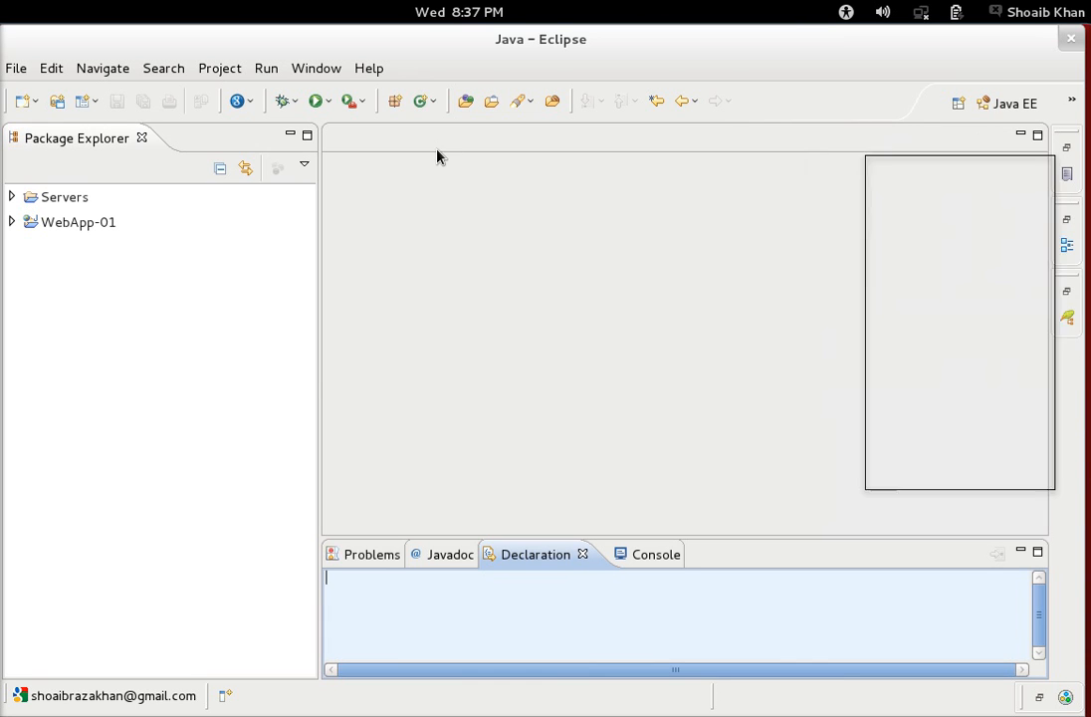
{"action": "left_click", "coordinate": [315, 69]}
{"action": "mouse_move", "coordinate": [366, 182]}
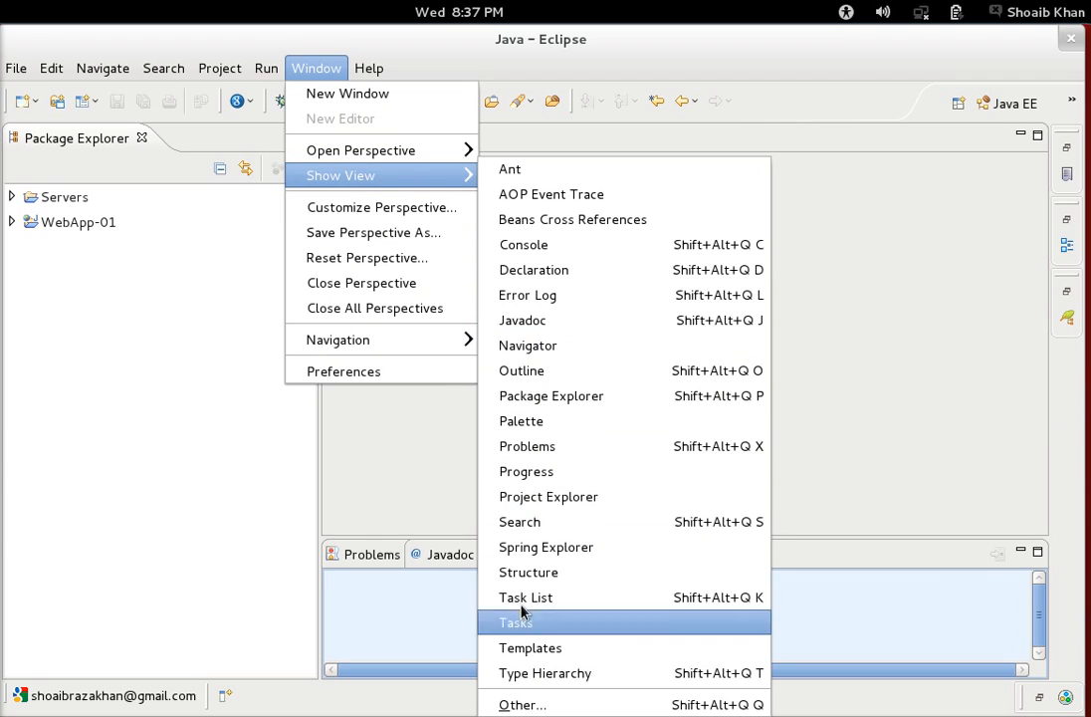
Filter the view list by 'data' and open the Data Source Explorer view.
{"action": "left_click", "coordinate": [521, 705]}
{"action": "type", "text": "data"}
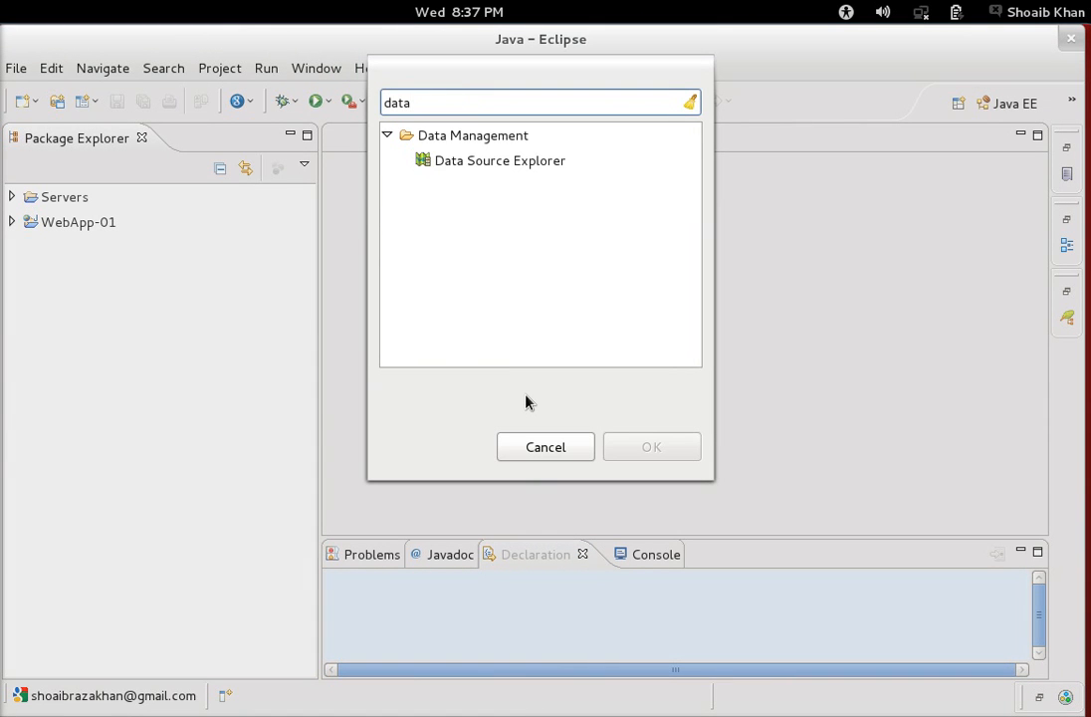
{"action": "left_click", "coordinate": [515, 162]}
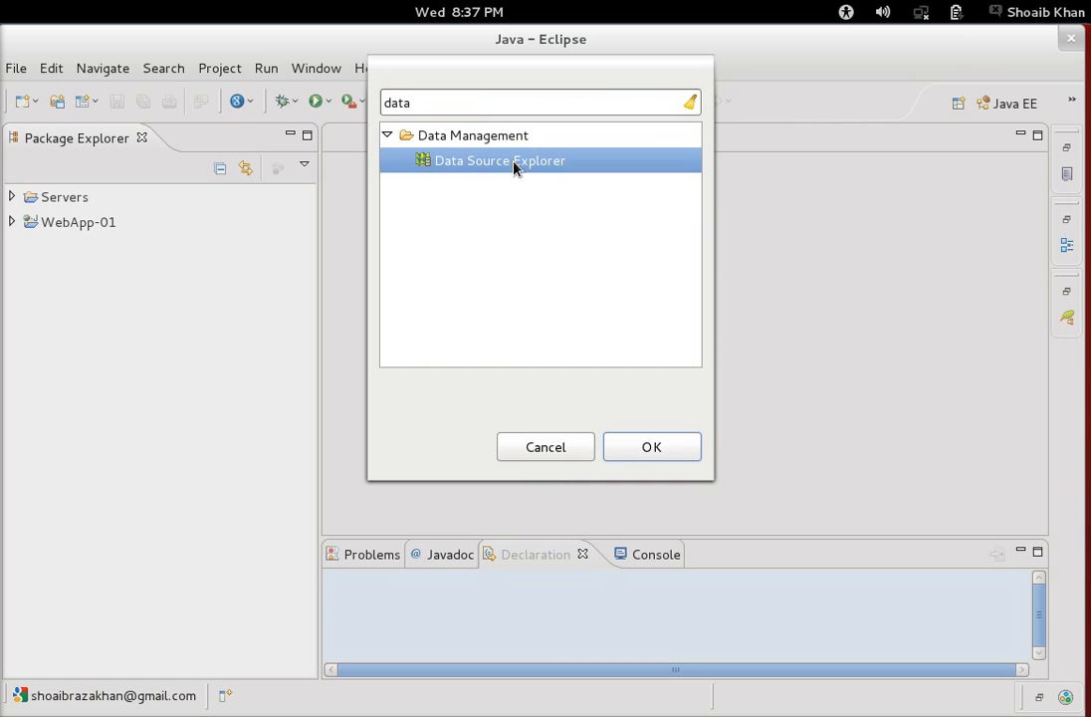
{"action": "left_click", "coordinate": [650, 445]}
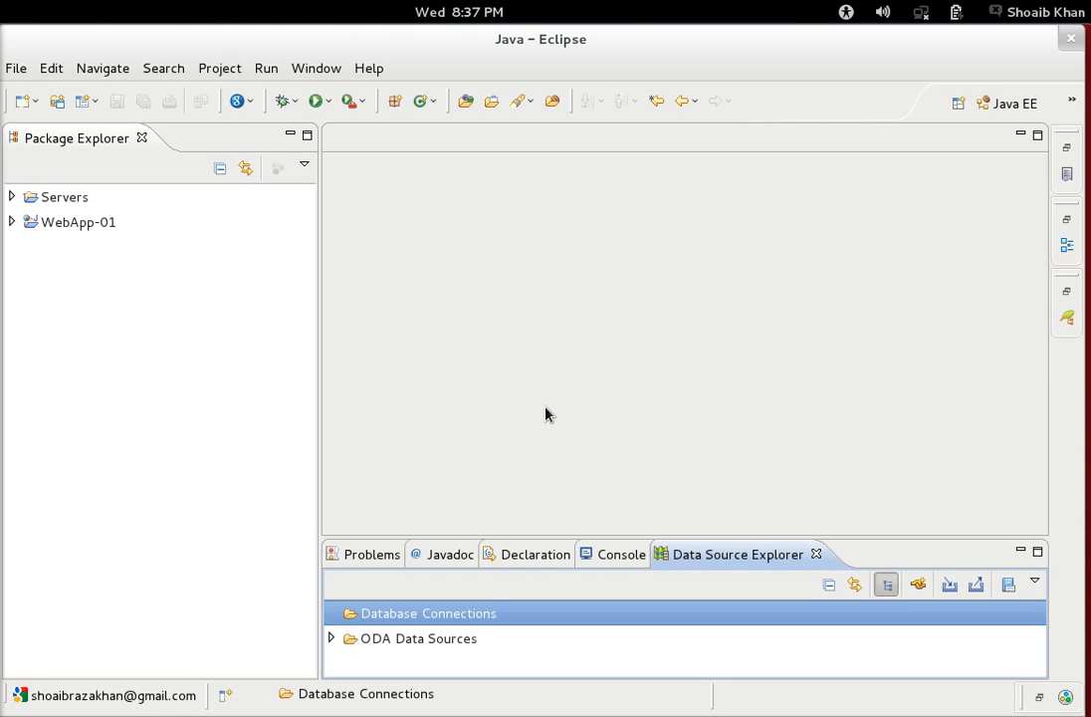
Start a new connection profile under Database Connections and choose MySQL as its type.
{"action": "right_click", "coordinate": [447, 625]}
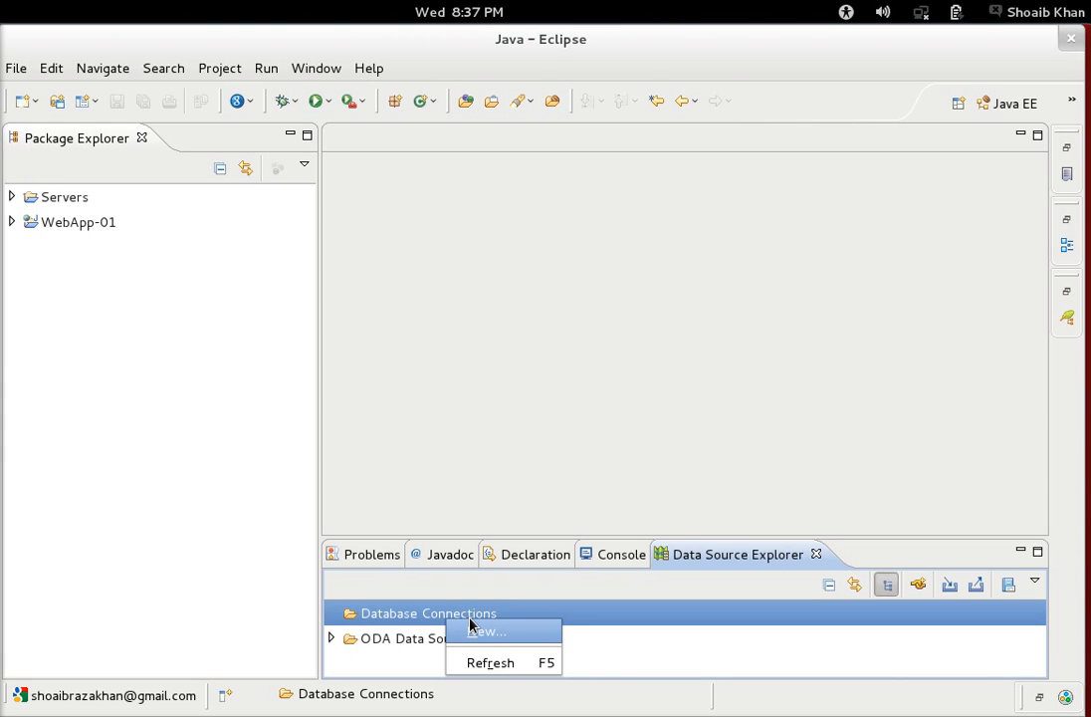
{"action": "left_click", "coordinate": [480, 634]}
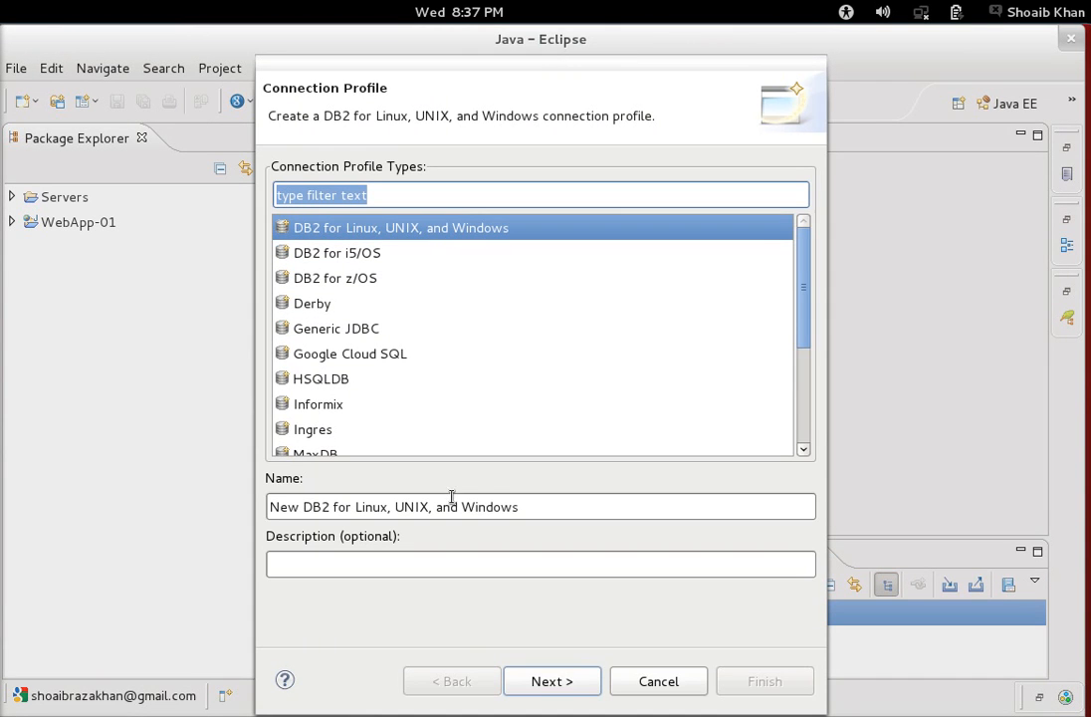
{"action": "mouse_move", "coordinate": [812, 277]}
{"action": "left_mouse_down"}
{"action": "mouse_move", "coordinate": [801, 280]}
{"action": "mouse_move", "coordinate": [802, 402]}
{"action": "mouse_move", "coordinate": [833, 234]}
{"action": "mouse_move", "coordinate": [816, 394]}
{"action": "mouse_move", "coordinate": [808, 275]}
{"action": "left_mouse_up"}
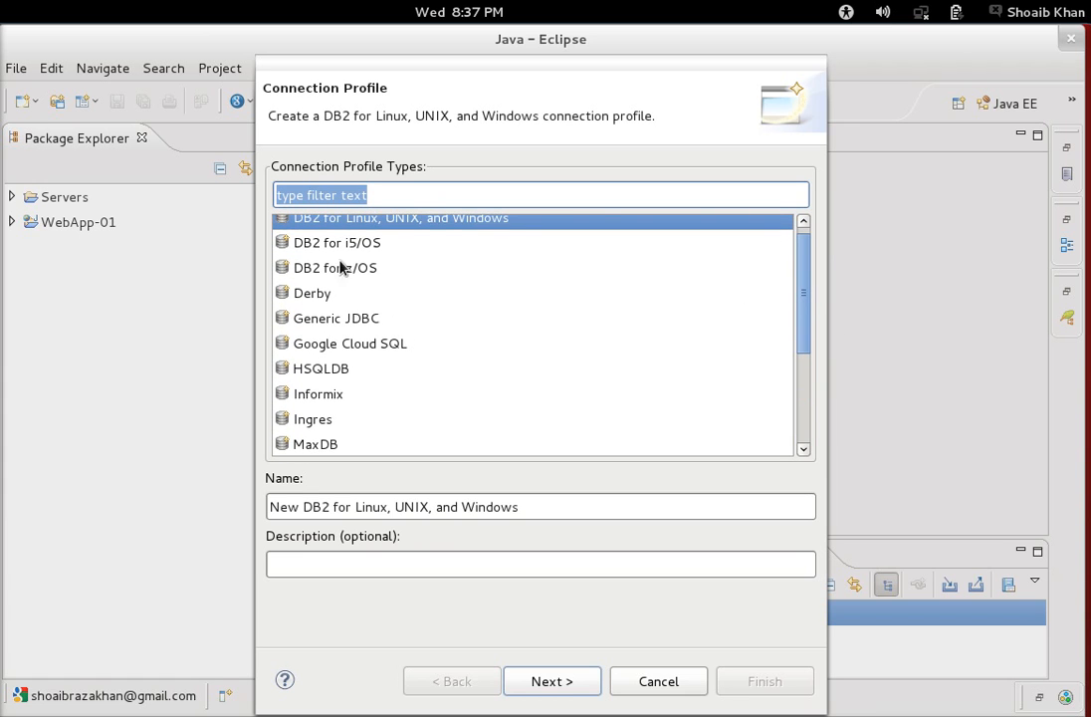
{"action": "left_click_drag", "start_coordinate": [802, 329], "coordinate": [795, 419]}
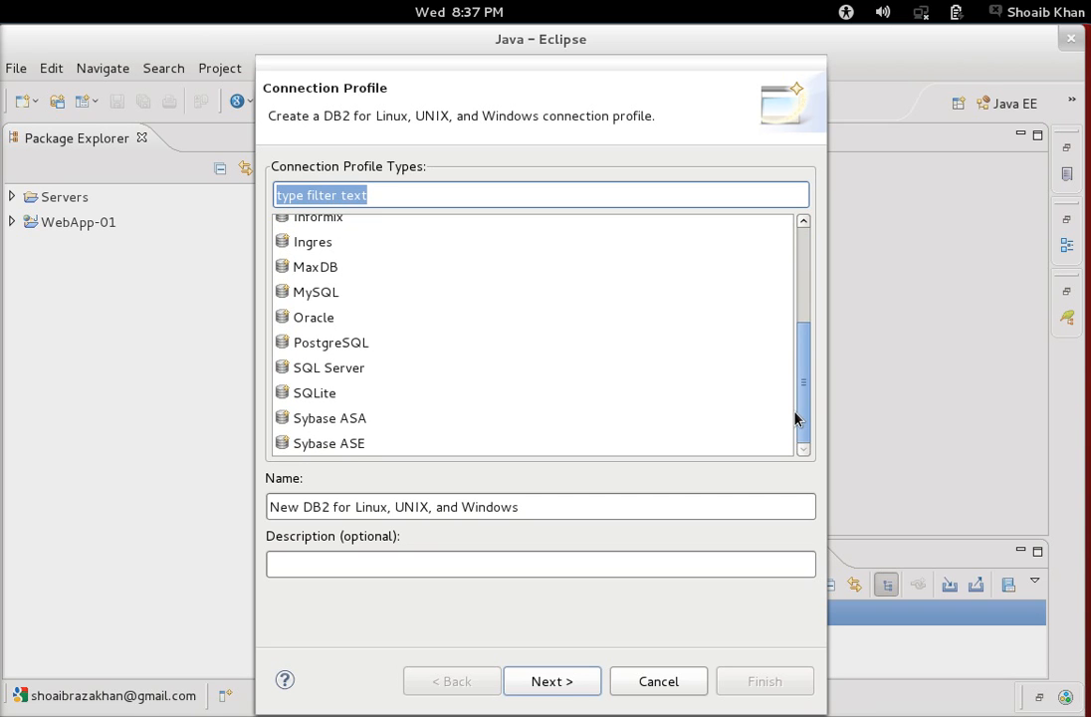
{"action": "left_click", "coordinate": [323, 298]}
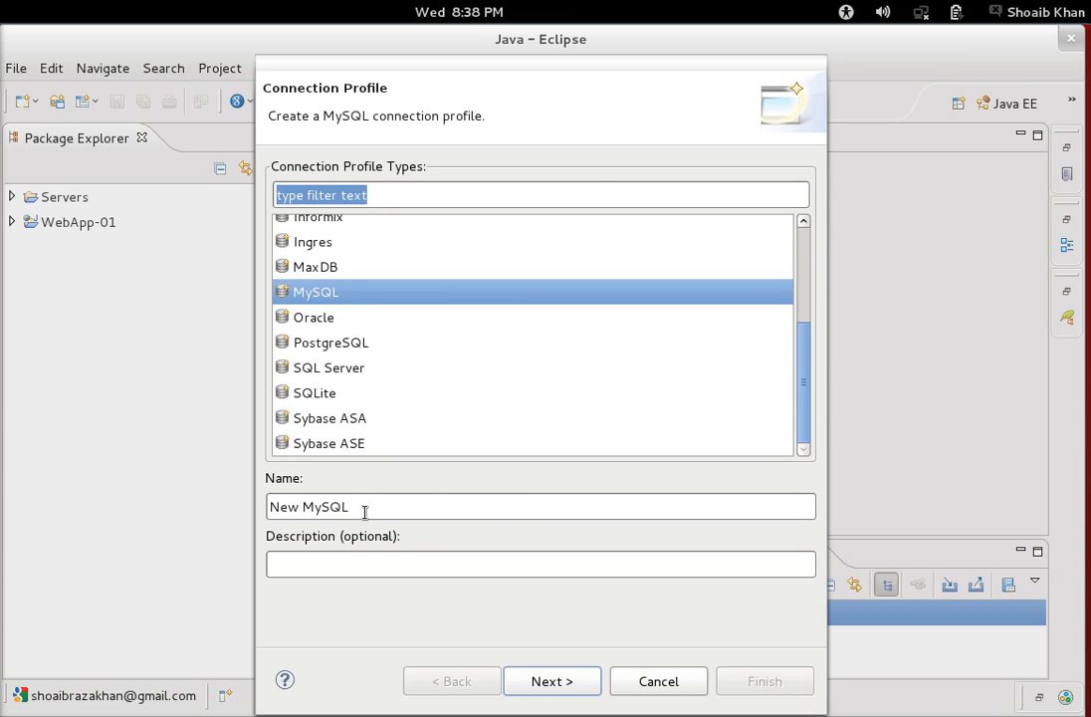
Name the profile MySqlConnection and proceed to the driver and connection details page.
{"action": "left_click_drag", "start_coordinate": [363, 508], "coordinate": [173, 510]}
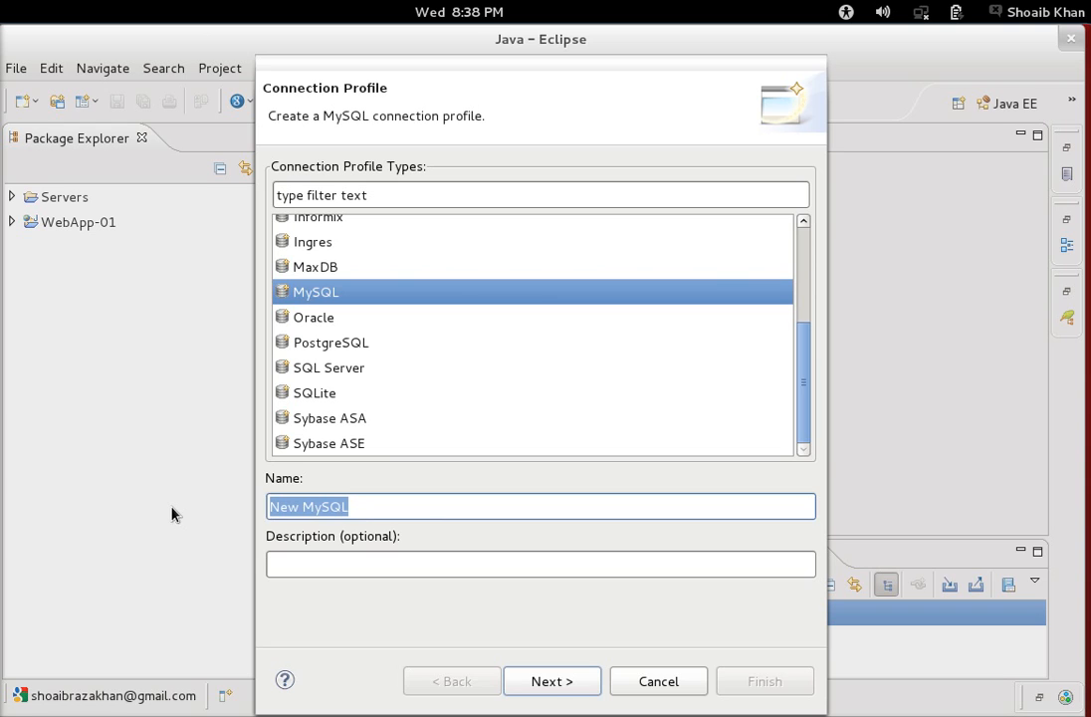
{"action": "type", "text": "MY"}
{"action": "key", "text": "BackSpace"}
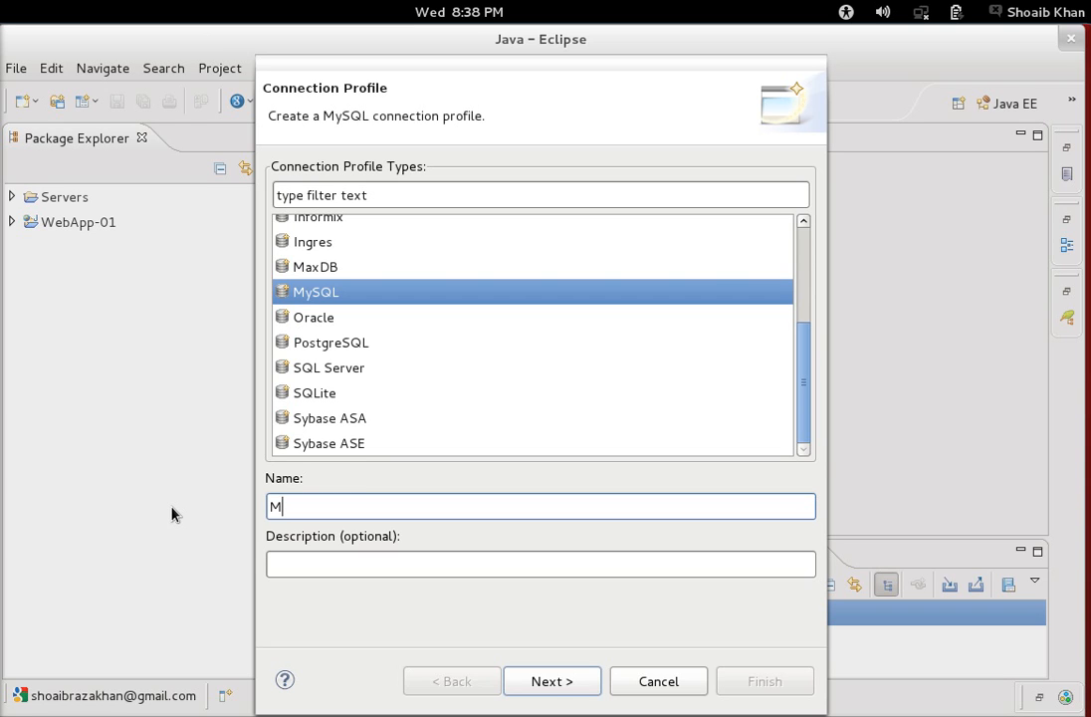
{"action": "type", "text": "ySqlCOnne"}
{"action": "key", "text": "BackSpace"}
{"action": "key", "text": "BackSpace"}
{"action": "key", "text": "BackSpace"}
{"action": "key", "text": "BackSpace"}
{"action": "type", "text": "onnection"}
{"action": "left_click", "coordinate": [555, 685]}
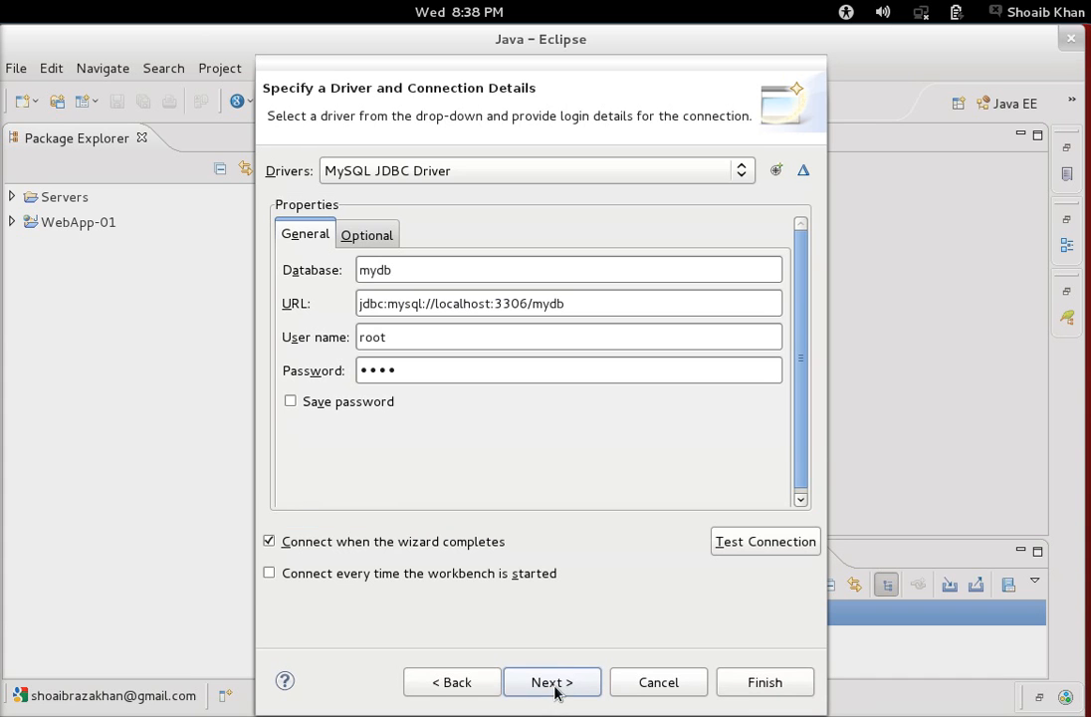
Start a new driver definition from the MySQL JDBC Driver 5.0 template.
{"action": "left_click", "coordinate": [778, 173]}
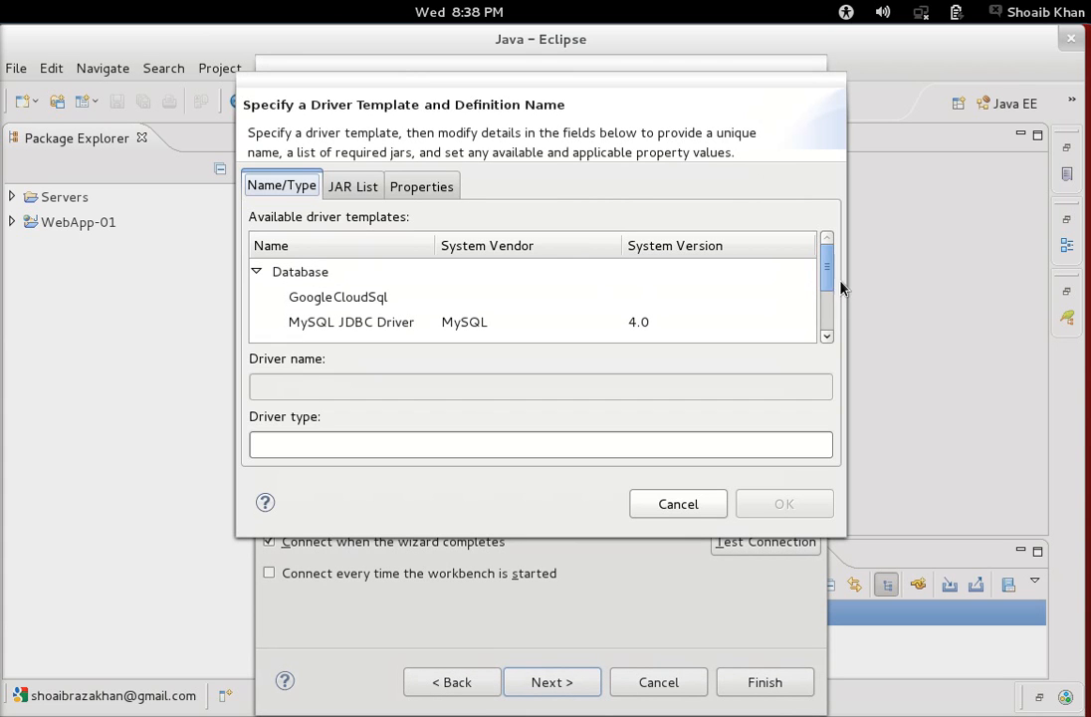
{"action": "left_click_drag", "start_coordinate": [832, 275], "coordinate": [834, 319]}
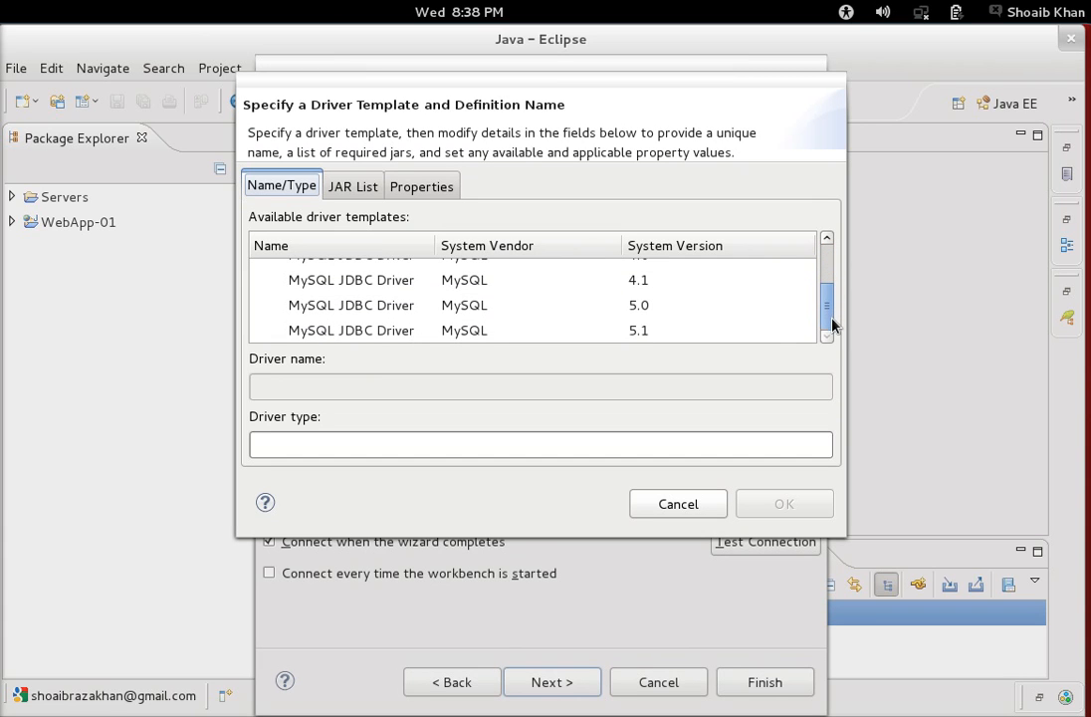
{"action": "left_click", "coordinate": [525, 311]}
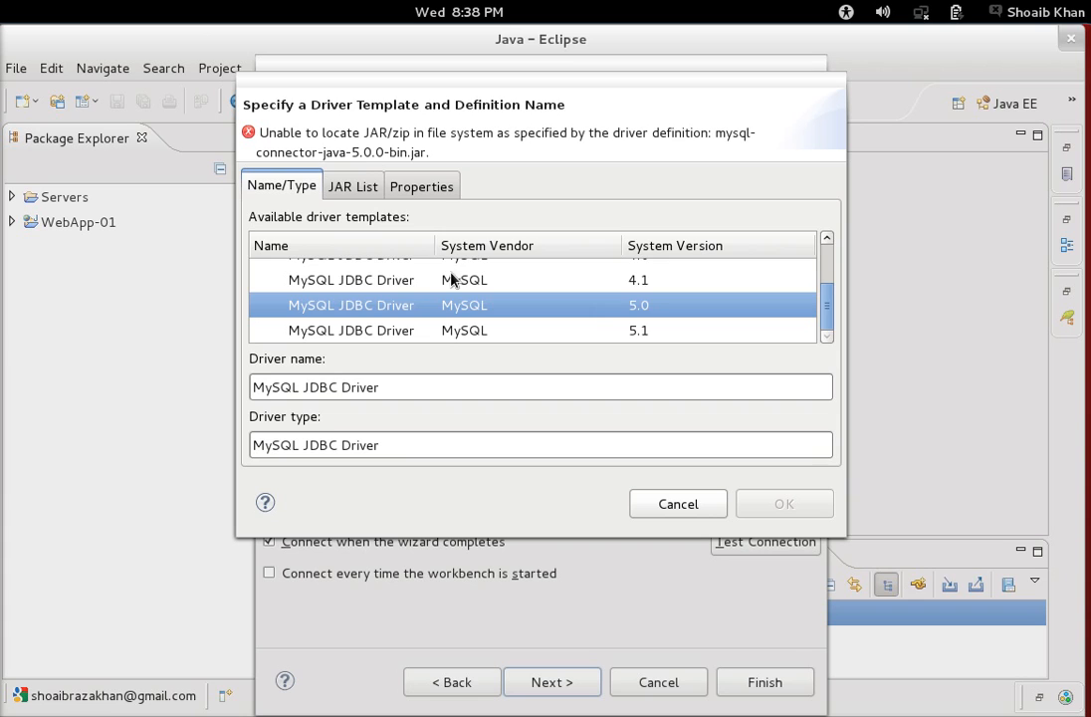
Remove the missing connector jar from the driver's JAR List, then bring up the window overview.
{"action": "left_click", "coordinate": [359, 188]}
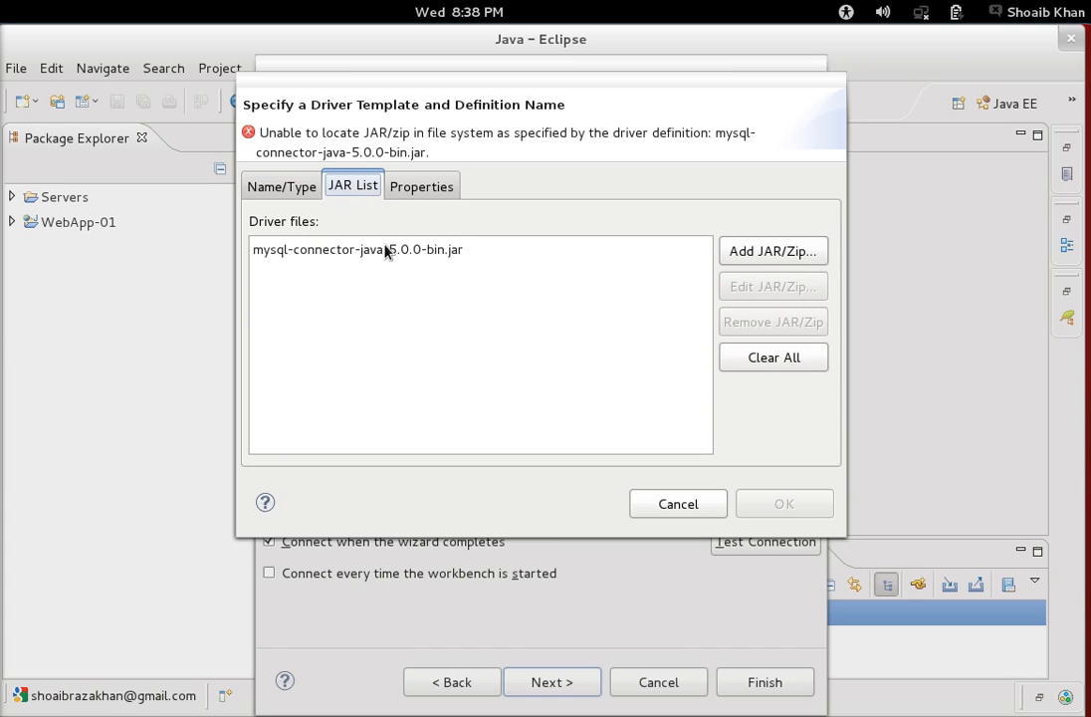
{"action": "left_click", "coordinate": [386, 253]}
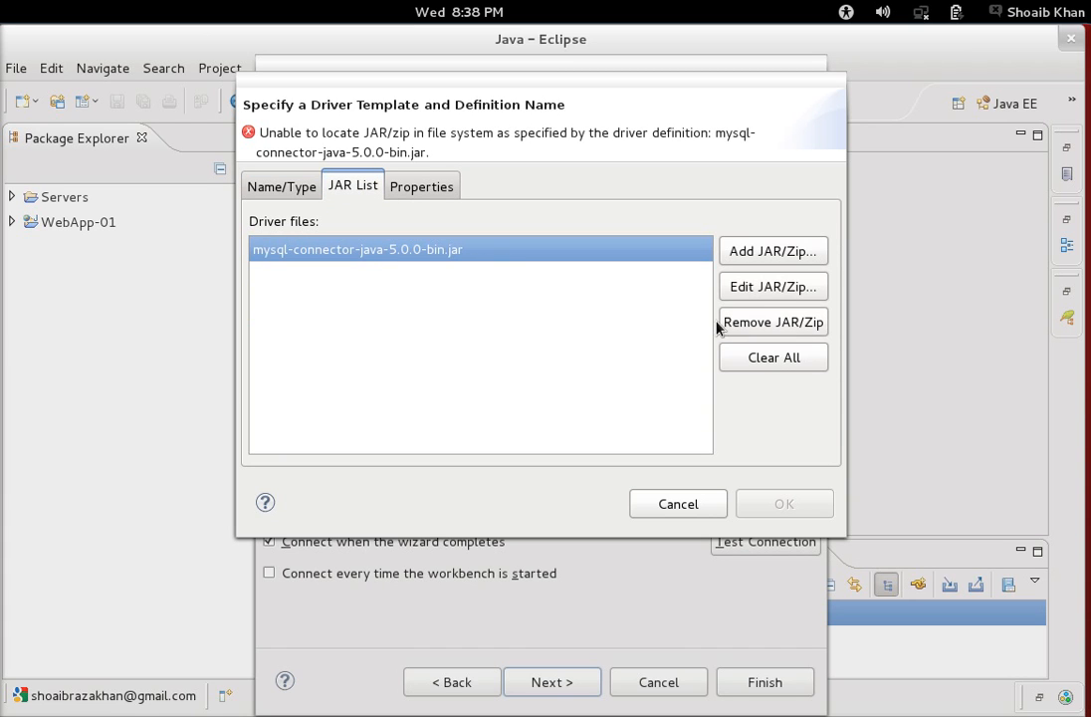
{"action": "left_click", "coordinate": [753, 337]}
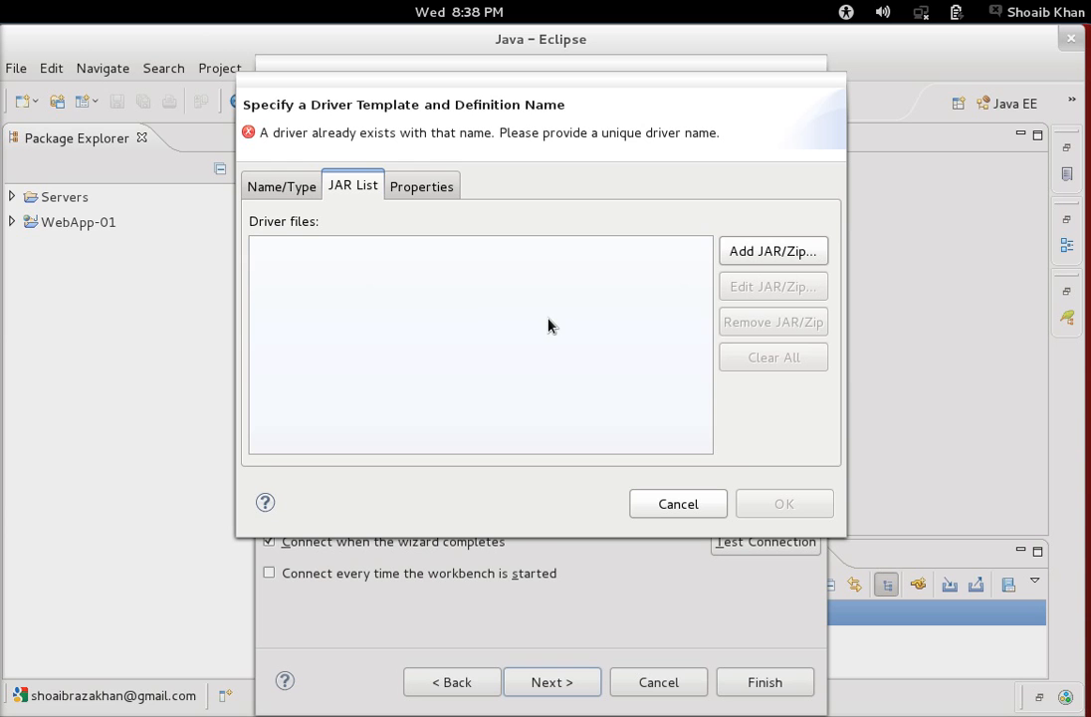
{"action": "key", "text": "super"}
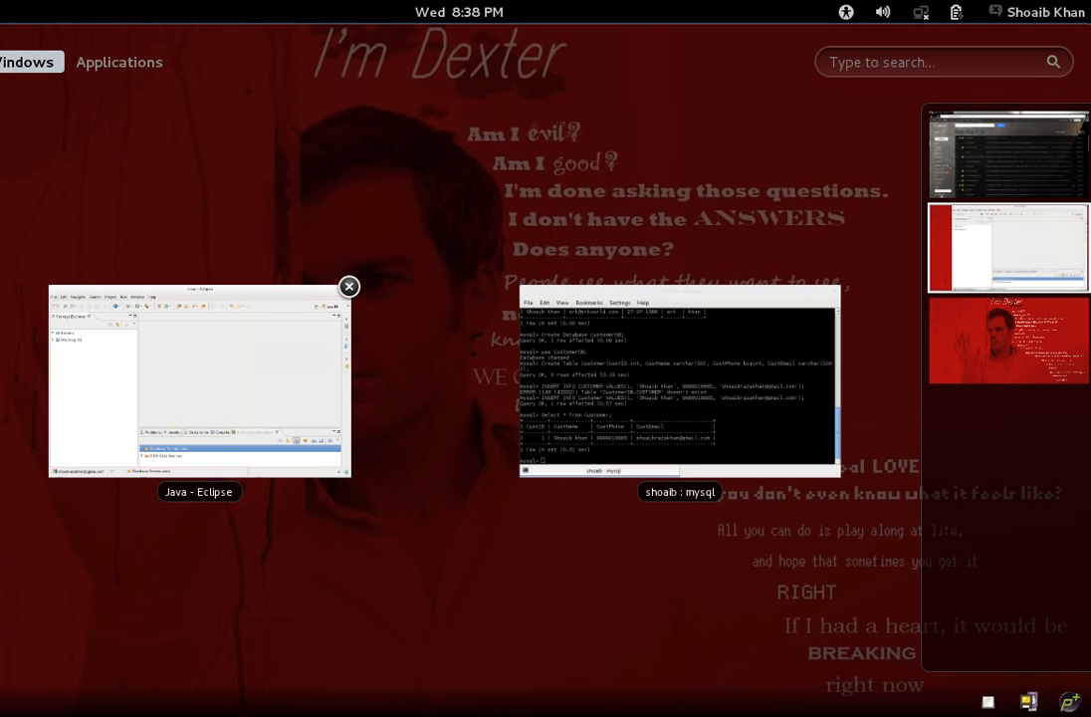
Bring the Home folder file browser forward as a smaller window over Eclipse.
{"action": "left_click", "coordinate": [263, 298]}
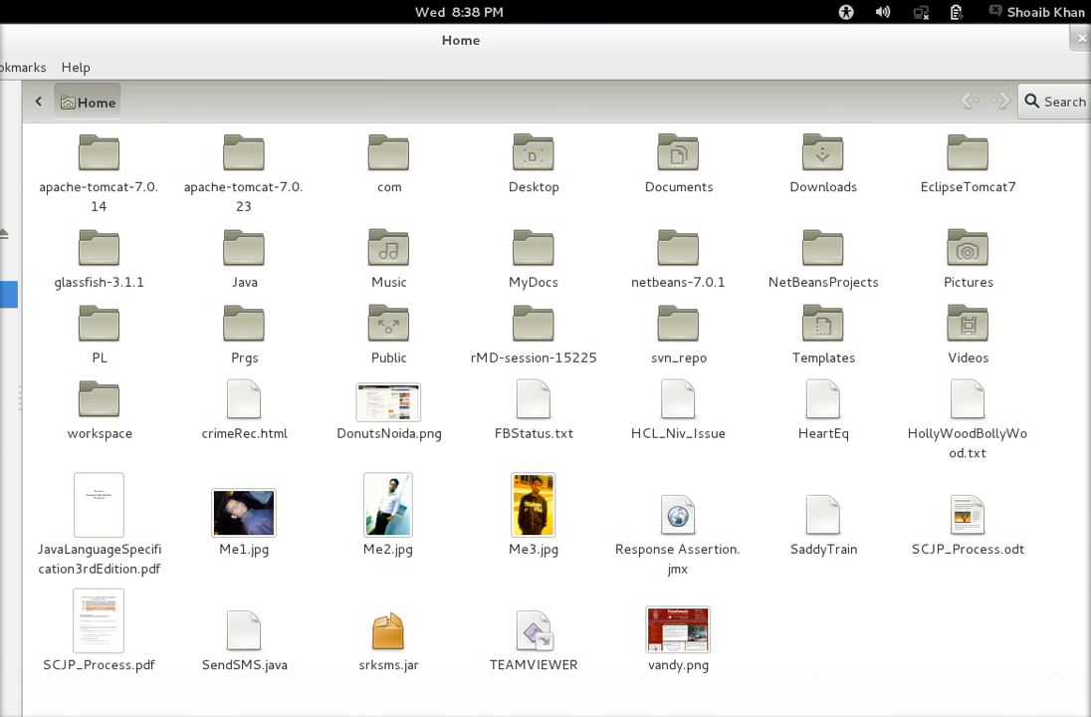
{"action": "double_click", "coordinate": [3, 40]}
{"action": "left_click_drag", "start_coordinate": [69, 36], "coordinate": [424, 137]}
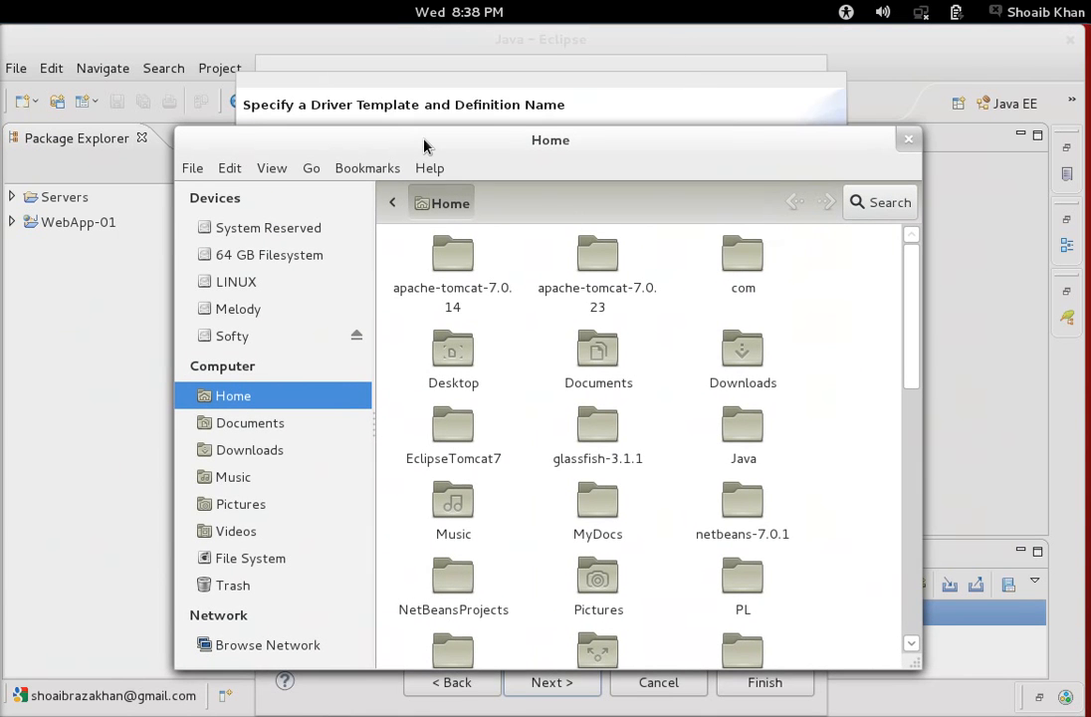
Locate mysql-connector-java-5.0.4-bin.jar inside MyDocs, then return to the Eclipse driver definition.
{"action": "left_click", "coordinate": [453, 344]}
{"action": "key", "text": "Down"}
{"action": "key", "text": "Down"}
{"action": "key", "text": "Right"}
{"action": "key", "text": "Return"}
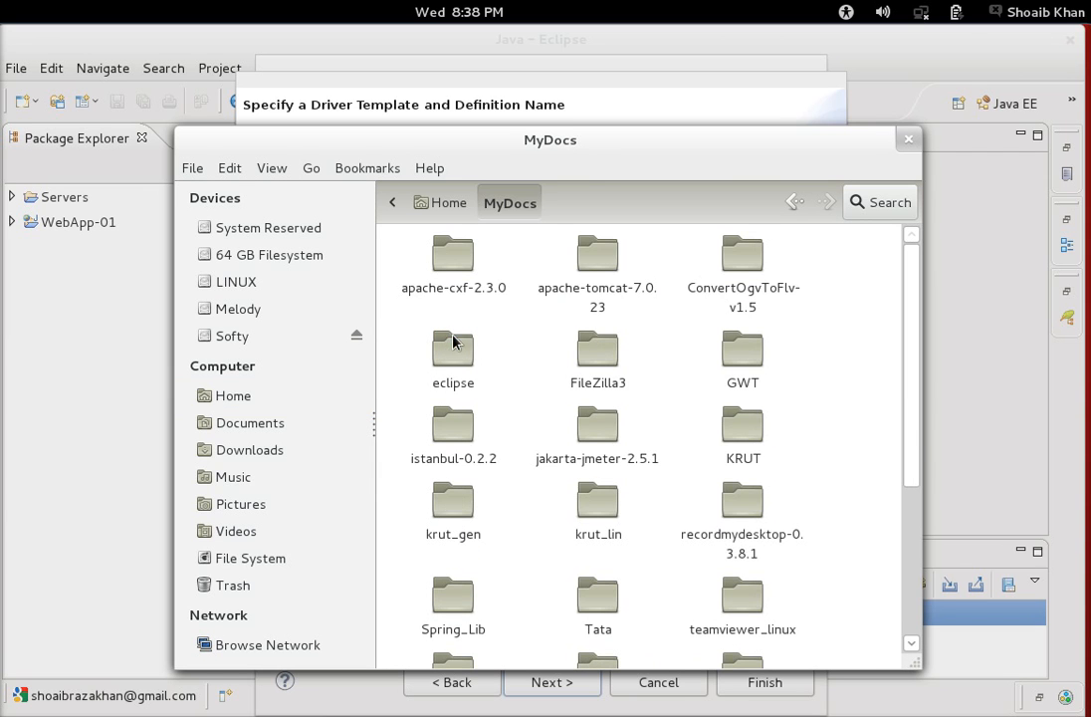
{"action": "left_click_drag", "start_coordinate": [916, 404], "coordinate": [916, 584]}
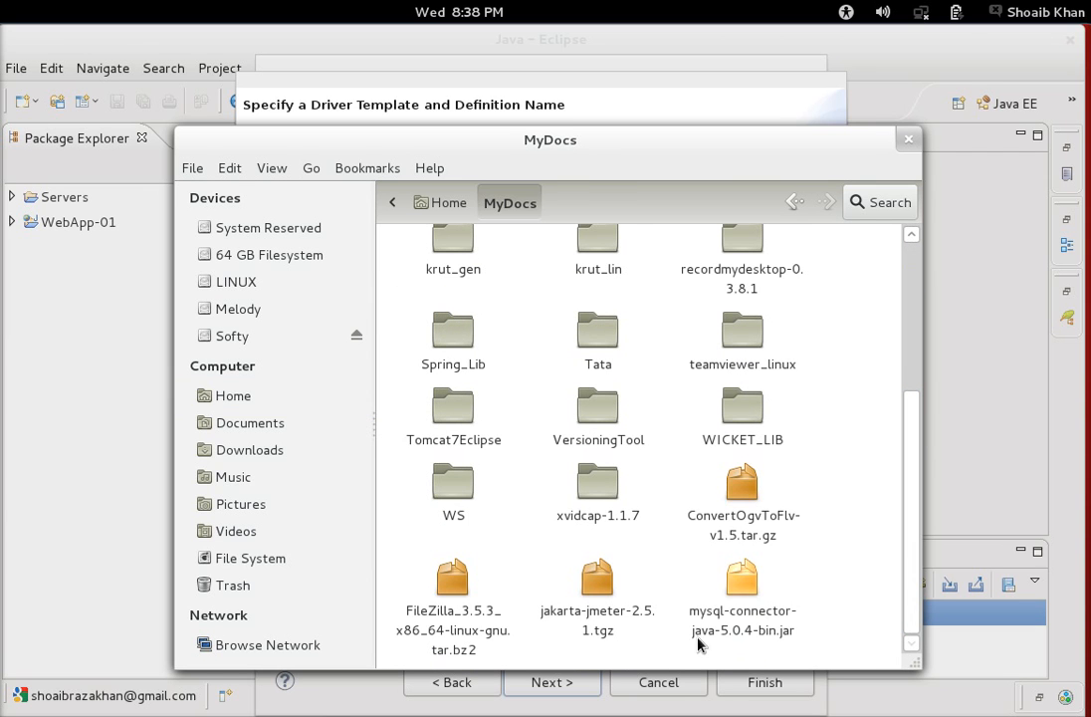
{"action": "left_click", "coordinate": [793, 631]}
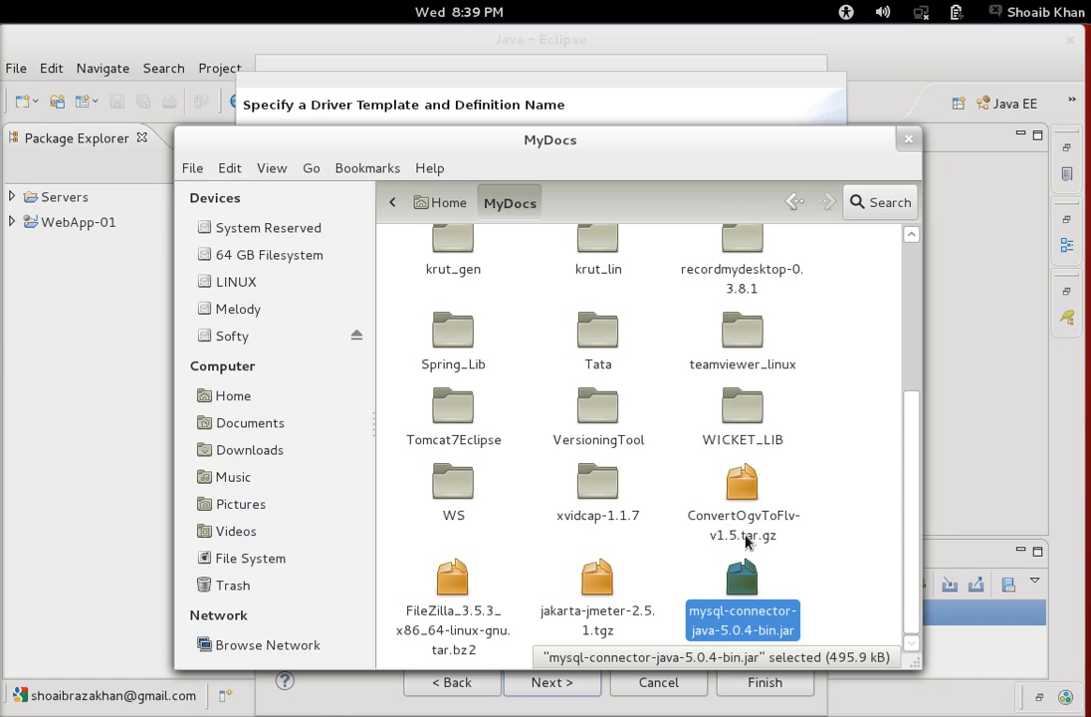
{"action": "left_click", "coordinate": [721, 102]}
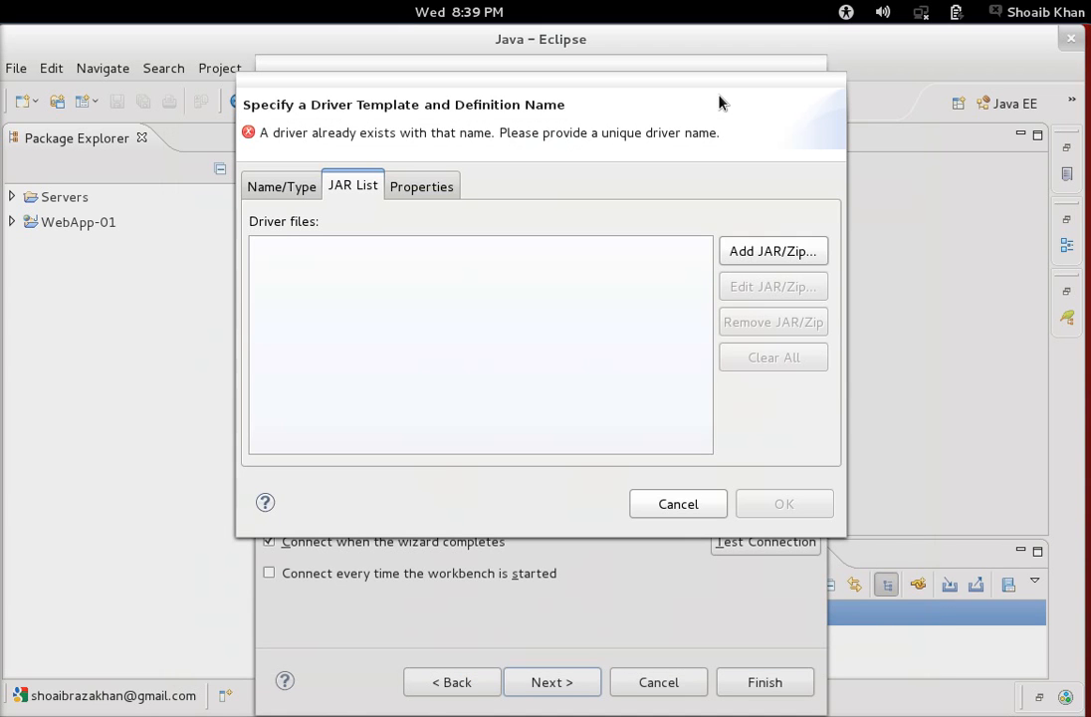
Add mysql-connector-java-5.0.4-bin.jar from MyDocs as the driver's jar file.
{"action": "left_click", "coordinate": [777, 253]}
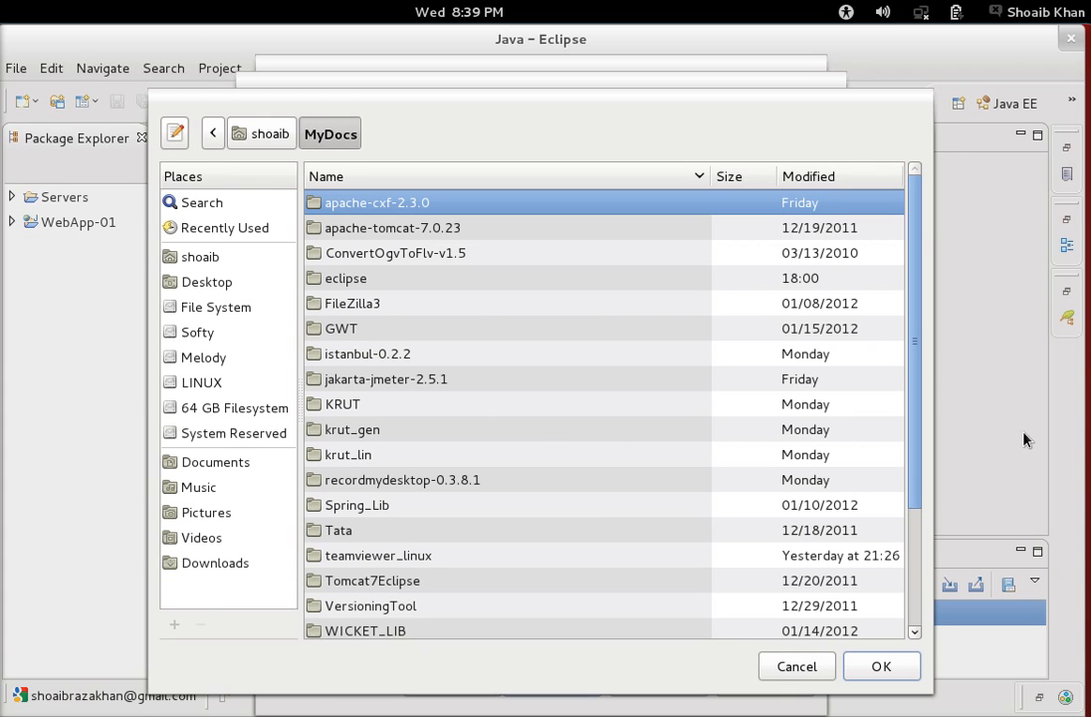
{"action": "left_click_drag", "start_coordinate": [915, 337], "coordinate": [903, 582]}
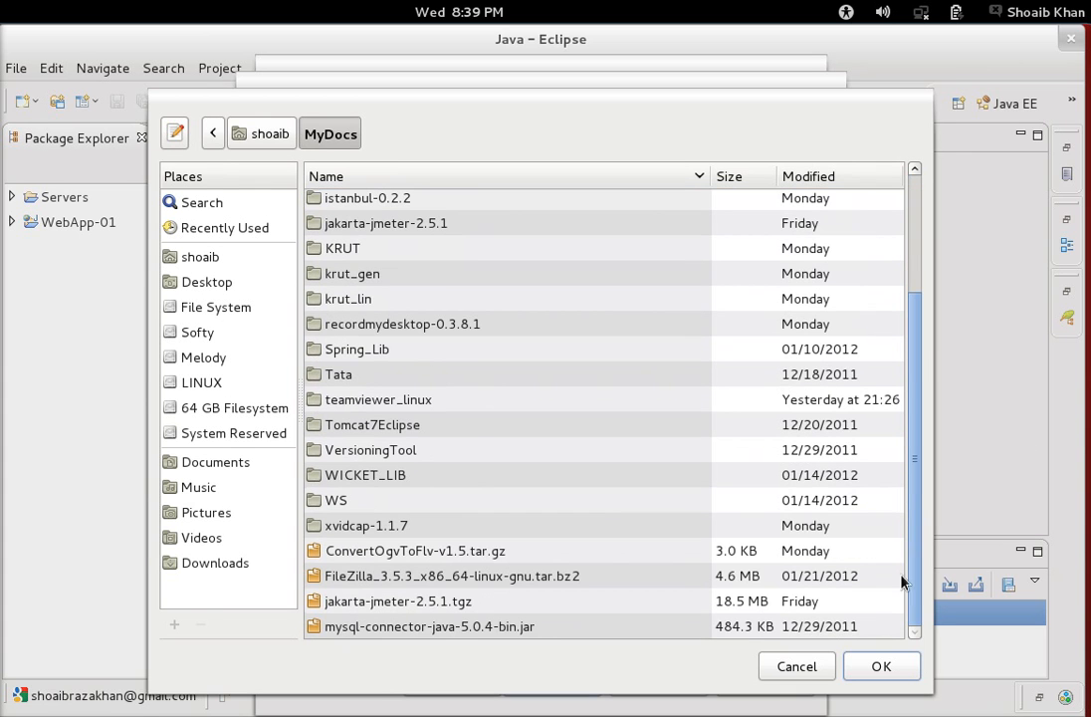
{"action": "left_click", "coordinate": [473, 627]}
{"action": "double_click", "coordinate": [473, 628]}
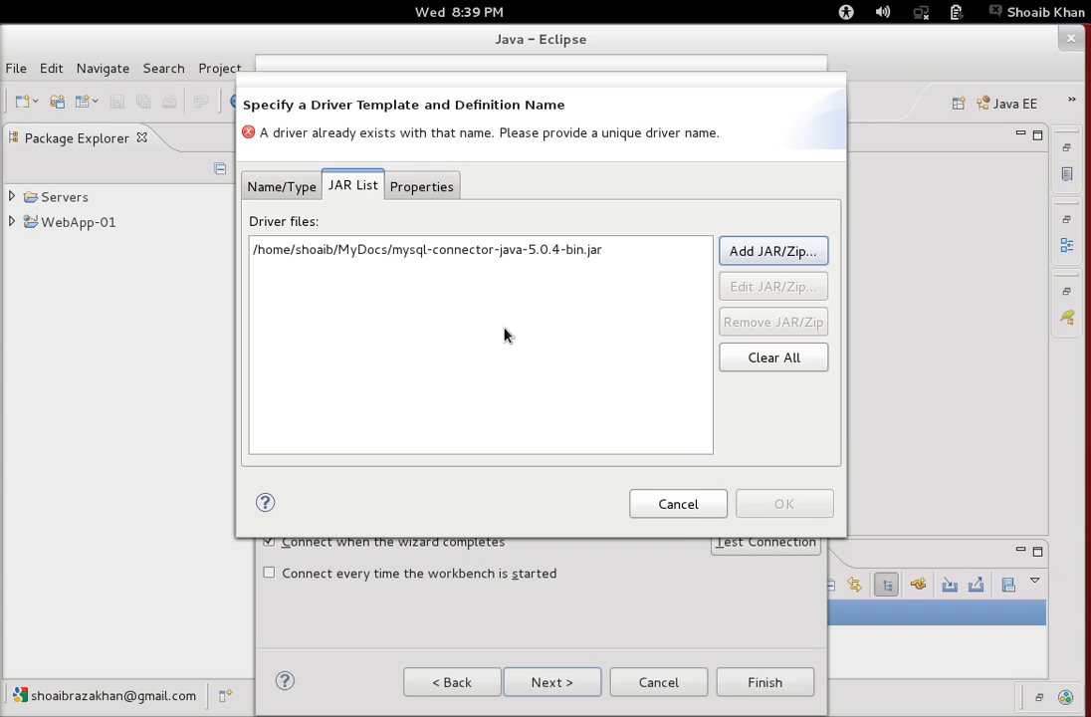
Review the Properties and JAR List tabs and highlight the duplicate driver name error.
{"action": "left_click", "coordinate": [416, 188]}
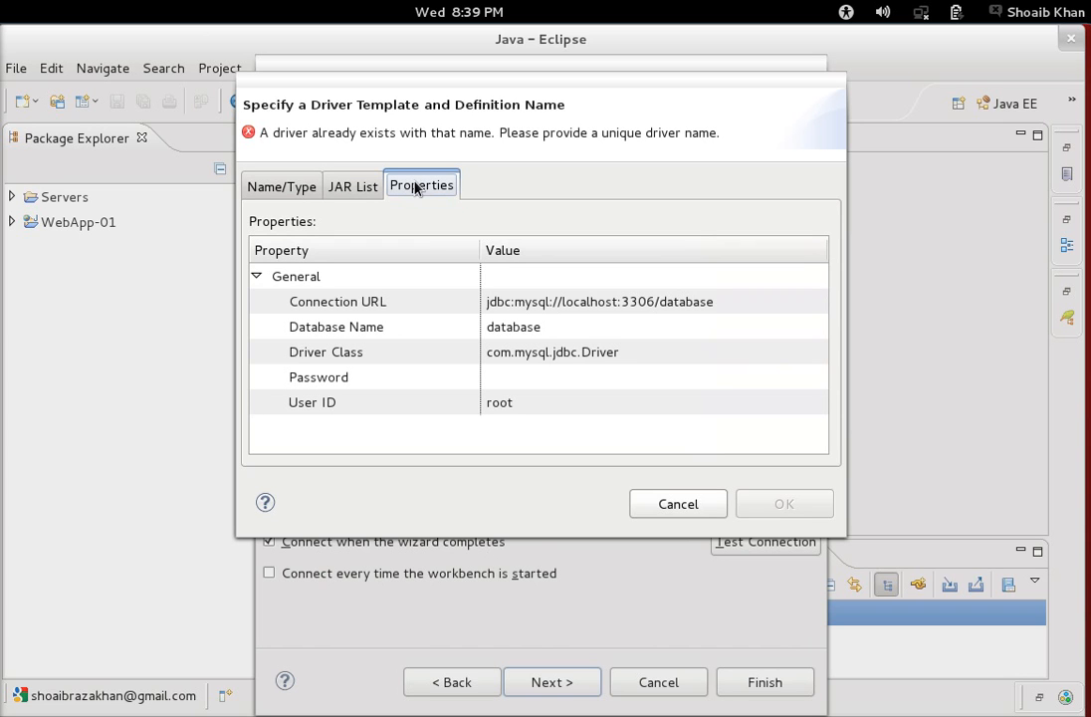
{"action": "left_click", "coordinate": [362, 186]}
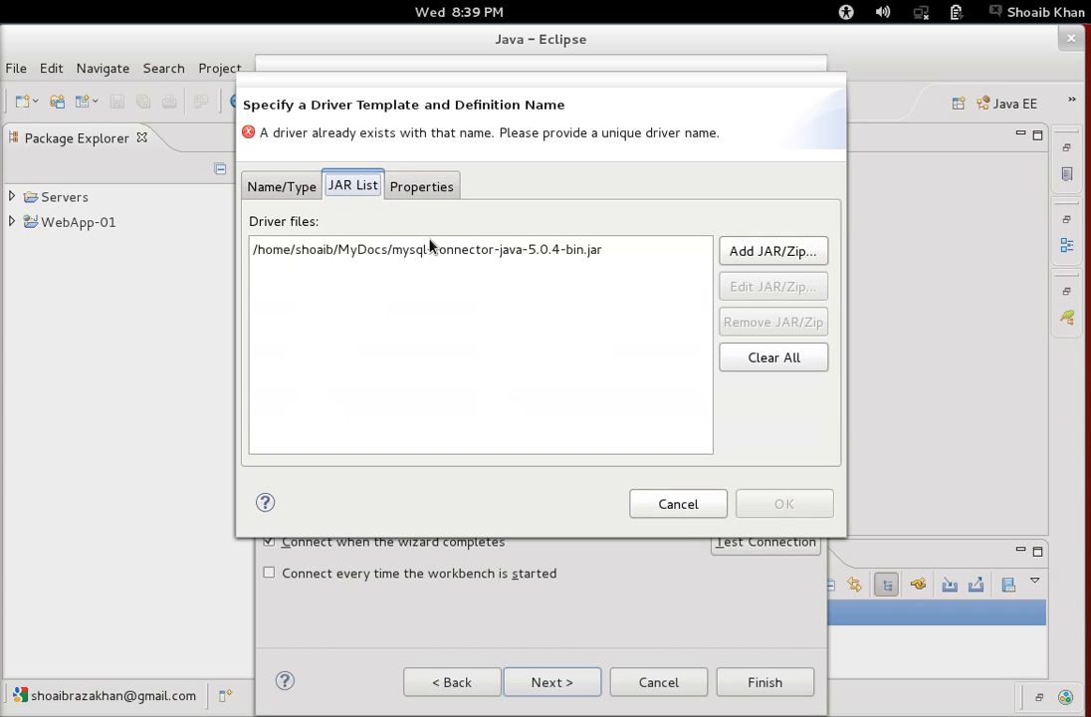
{"action": "left_click", "coordinate": [418, 187]}
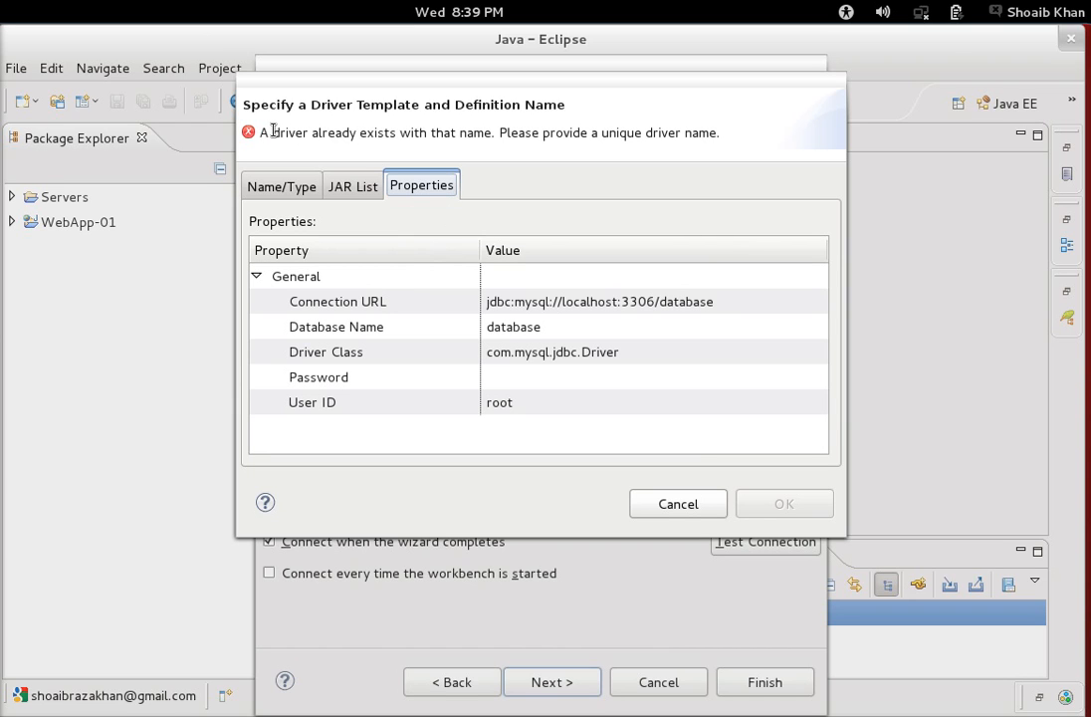
{"action": "left_click_drag", "start_coordinate": [274, 131], "coordinate": [738, 137]}
Append 5 to the driver name and view the driver's connection properties.
{"action": "left_click", "coordinate": [283, 186]}
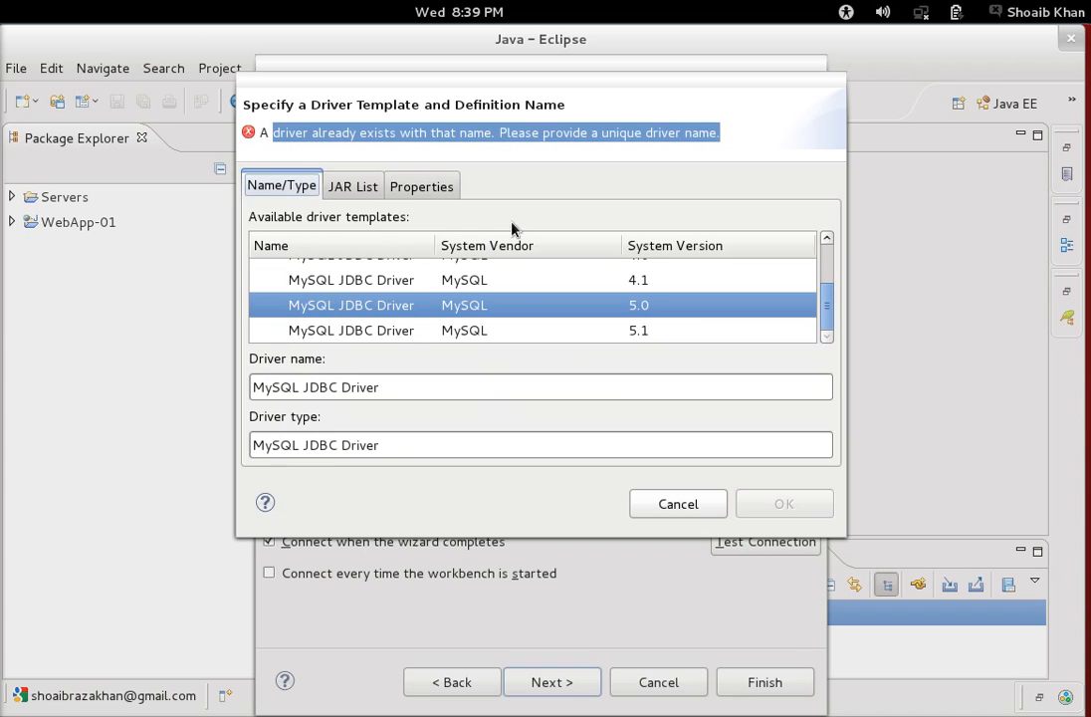
{"action": "left_click", "coordinate": [394, 390]}
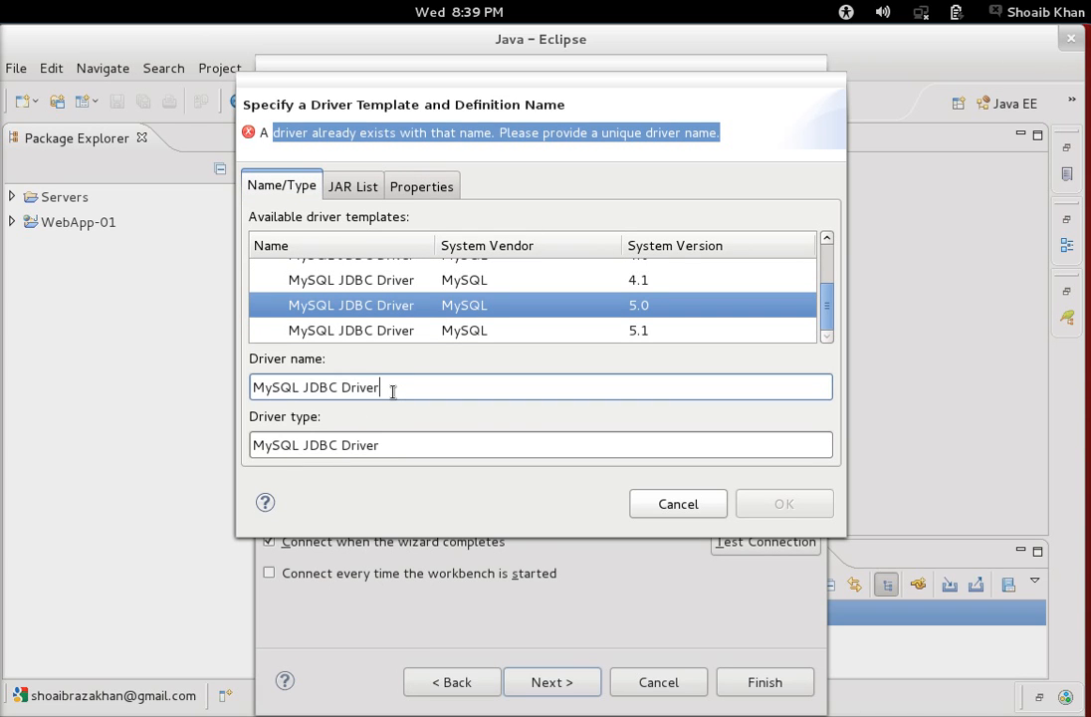
{"action": "type", "text": "5"}
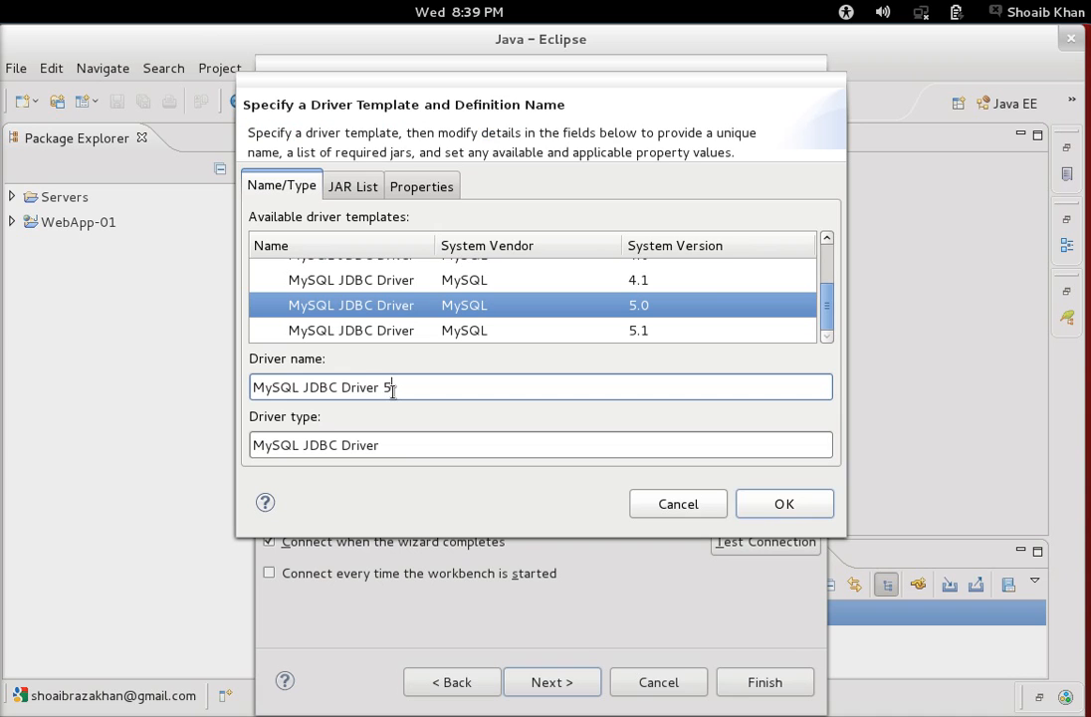
{"action": "left_click", "coordinate": [365, 185]}
{"action": "left_click", "coordinate": [436, 187]}
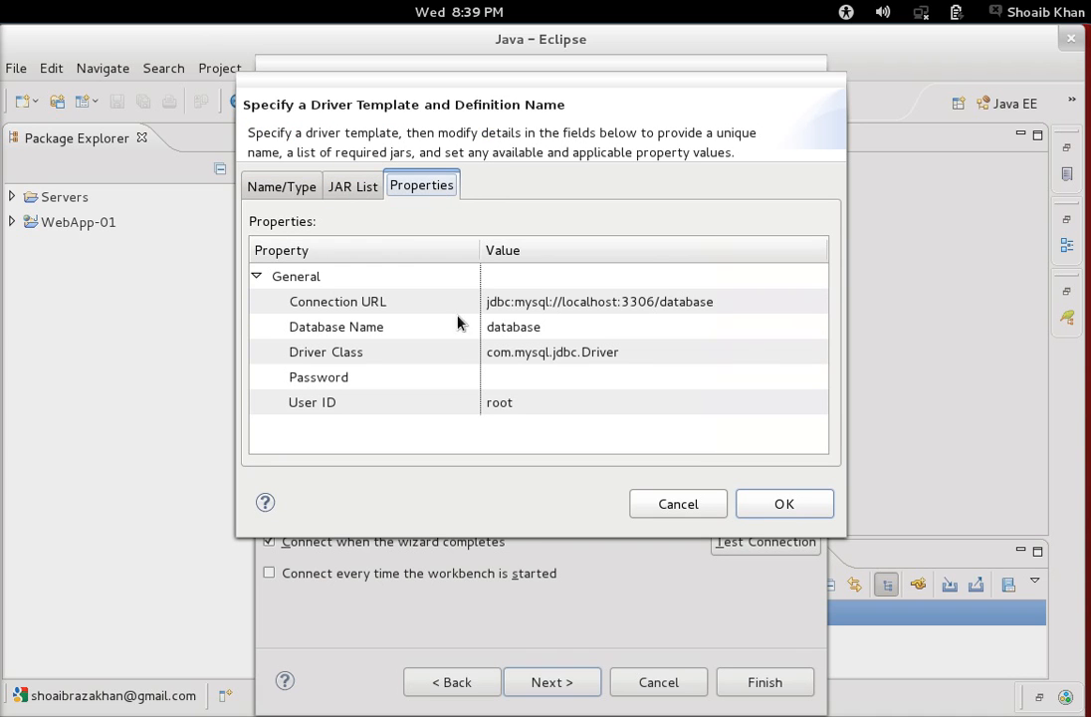
Set the Database Name property to CustomerDB.
{"action": "left_click", "coordinate": [560, 325]}
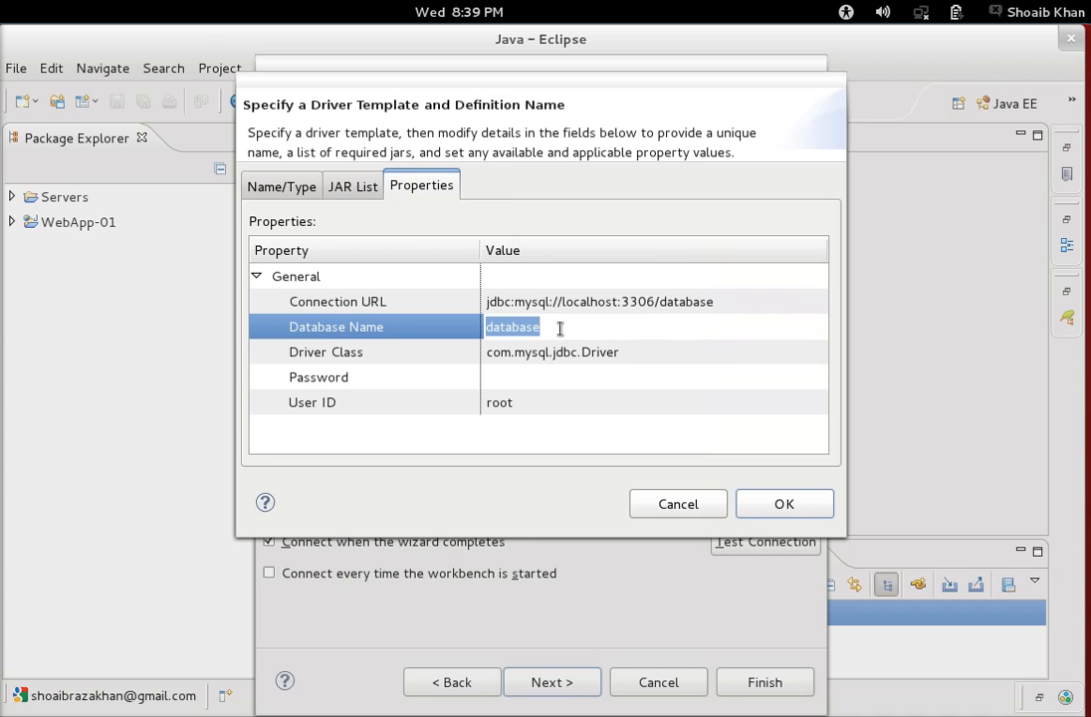
{"action": "key", "text": "alt+Tab"}
{"action": "key", "text": "alt+Tab"}
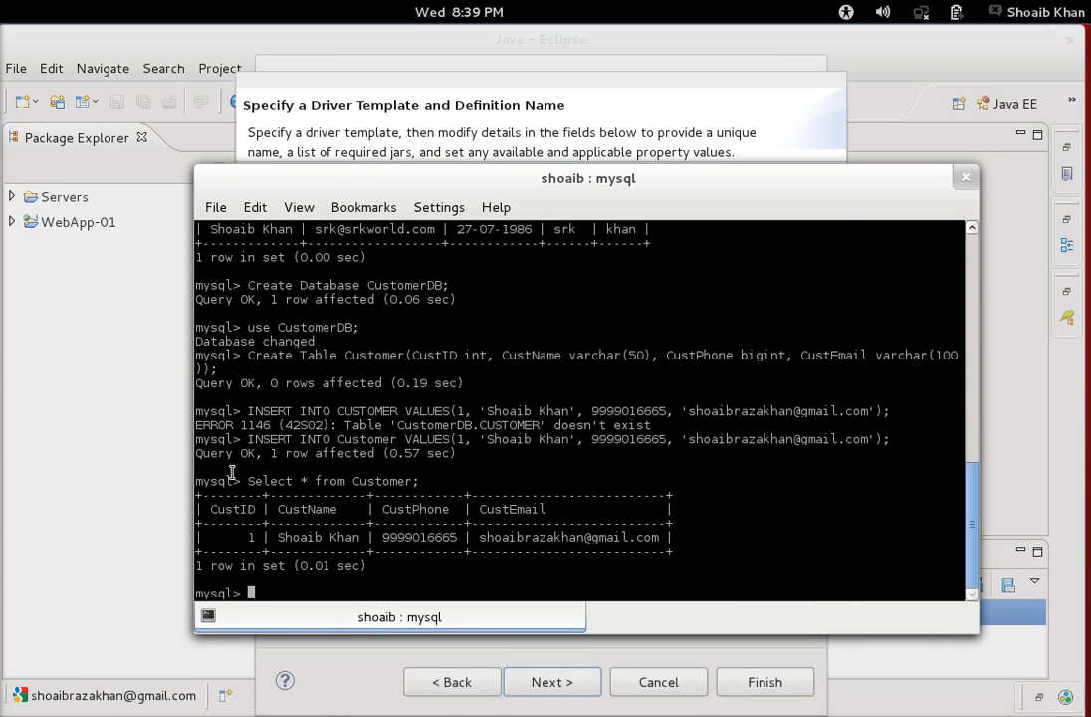
{"action": "key", "text": "alt+Tab"}
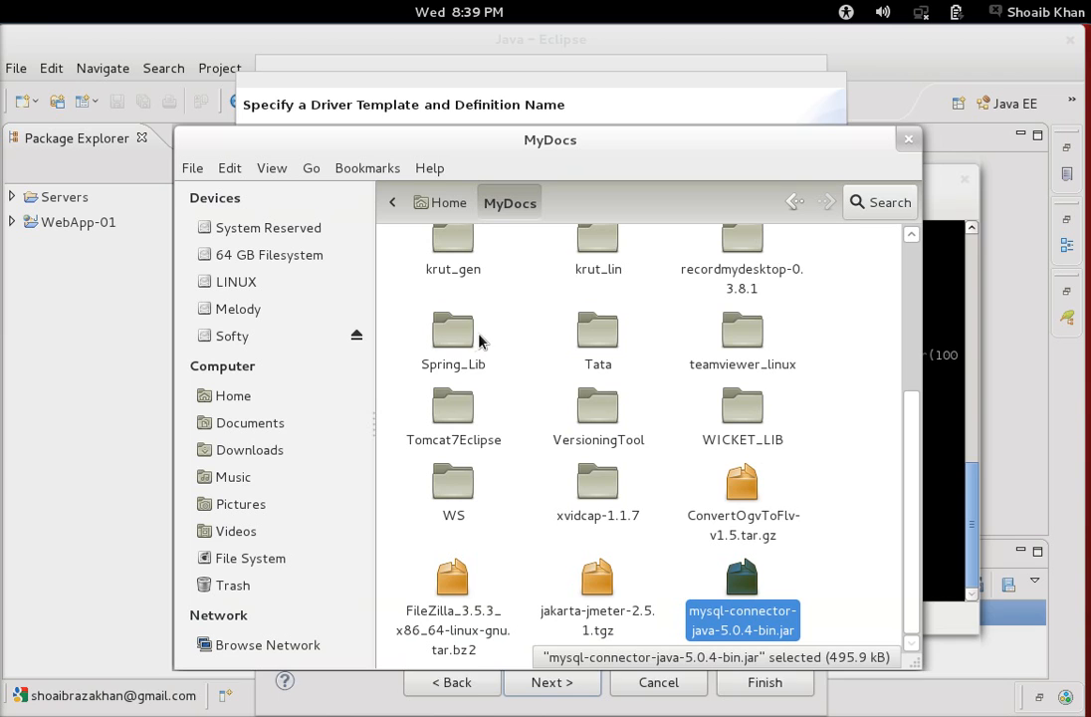
{"action": "left_click", "coordinate": [907, 88]}
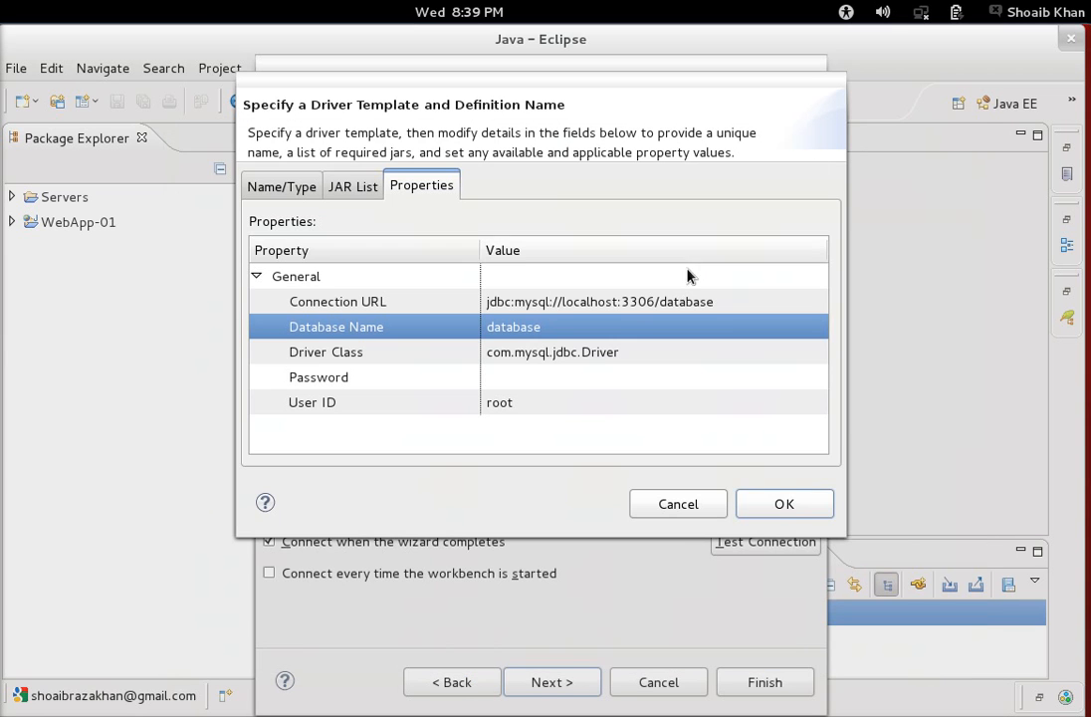
{"action": "left_click", "coordinate": [563, 329]}
{"action": "type", "text": "CustomerDB"}
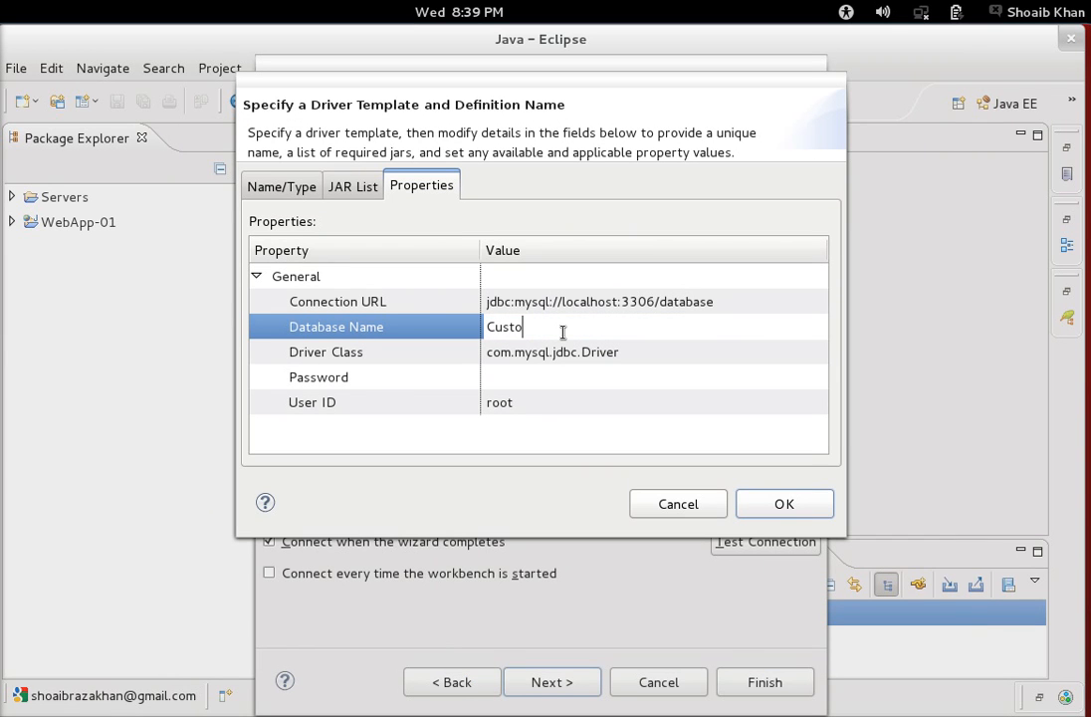
Change the Connection URL to jdbc:mysql://localhost:3306/CustomerDB and review User ID and Password.
{"action": "left_click", "coordinate": [667, 302]}
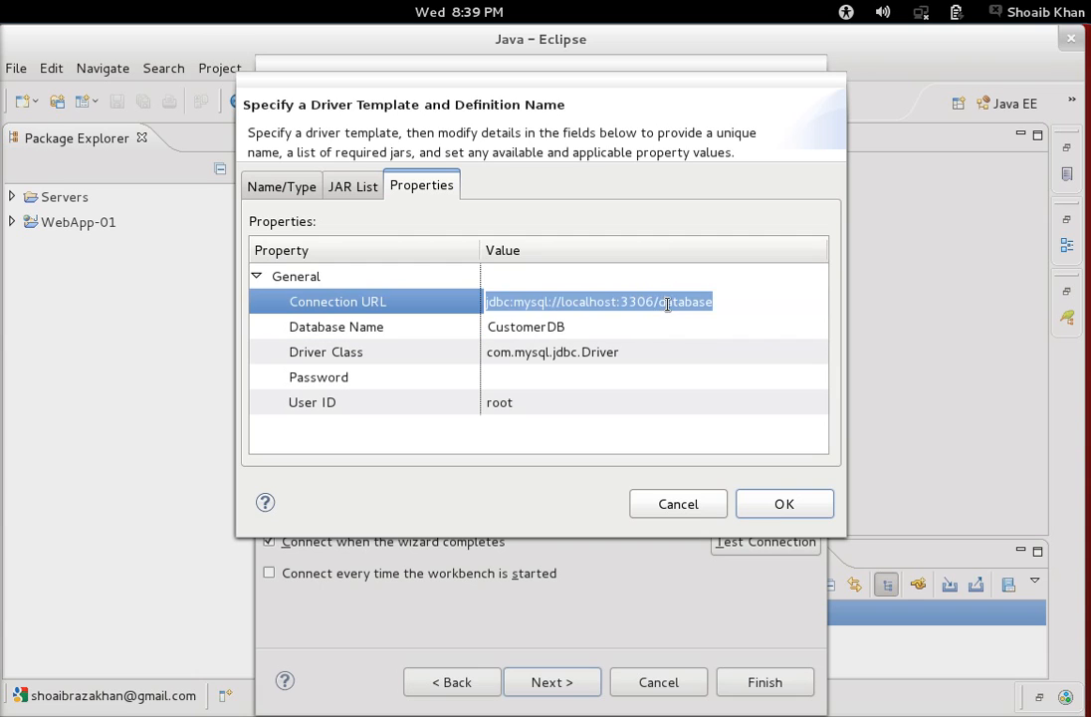
{"action": "left_click", "coordinate": [665, 302]}
{"action": "left_click_drag", "start_coordinate": [661, 302], "coordinate": [759, 303]}
{"action": "type", "text": "Cu"}
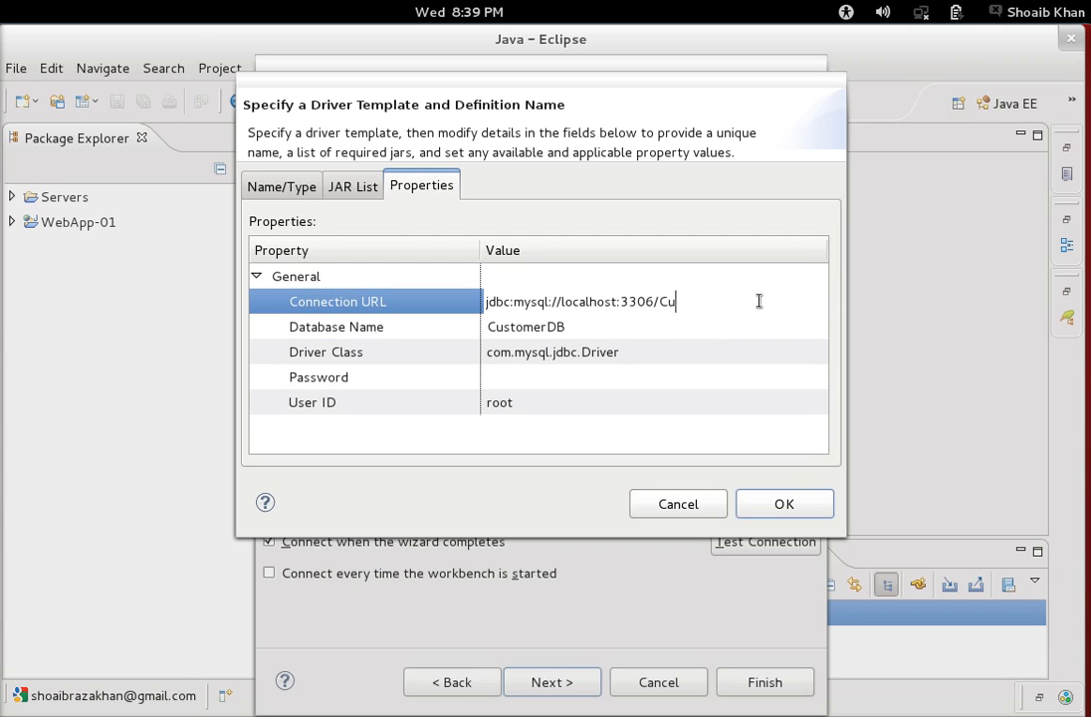
{"action": "type", "text": "stomerDB"}
{"action": "left_click", "coordinate": [529, 404]}
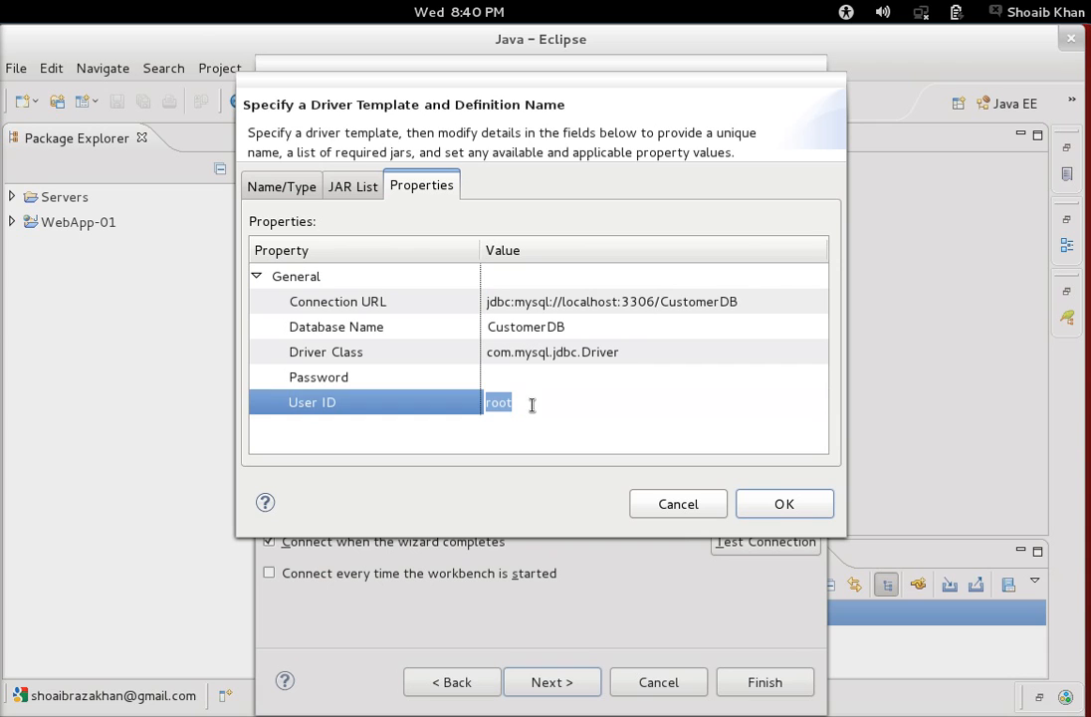
{"action": "left_click", "coordinate": [532, 406]}
{"action": "left_click", "coordinate": [511, 380]}
Enter the connection password, accept the driver definition and enable Save password.
{"action": "type", "text": "root"}
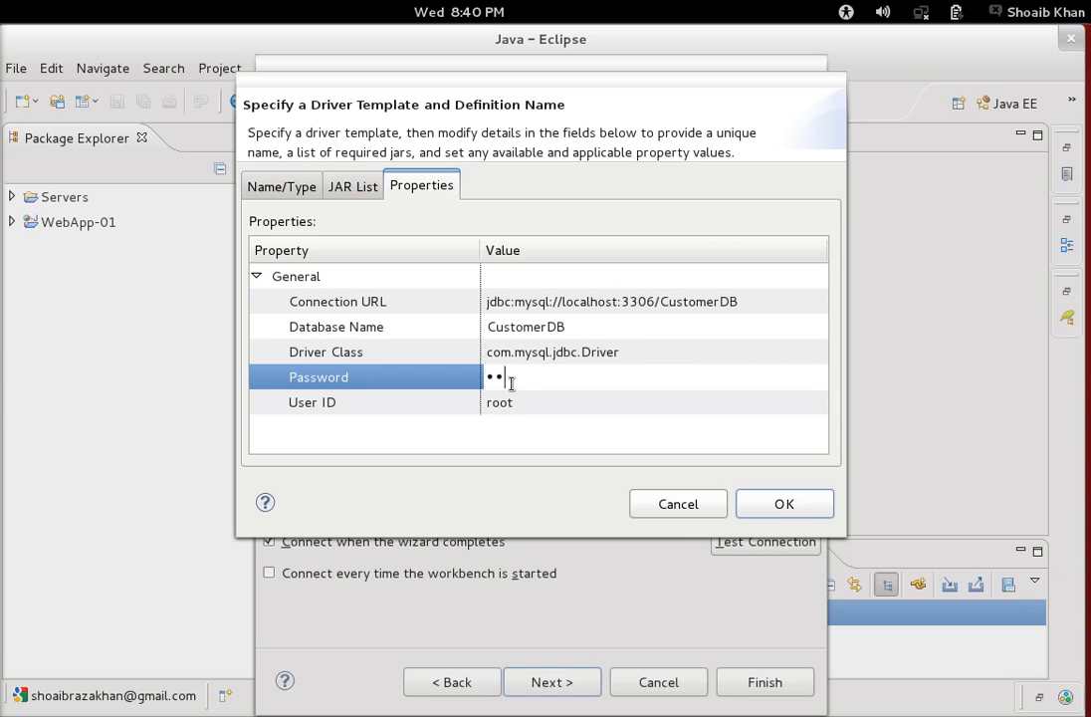
{"action": "left_click", "coordinate": [762, 504]}
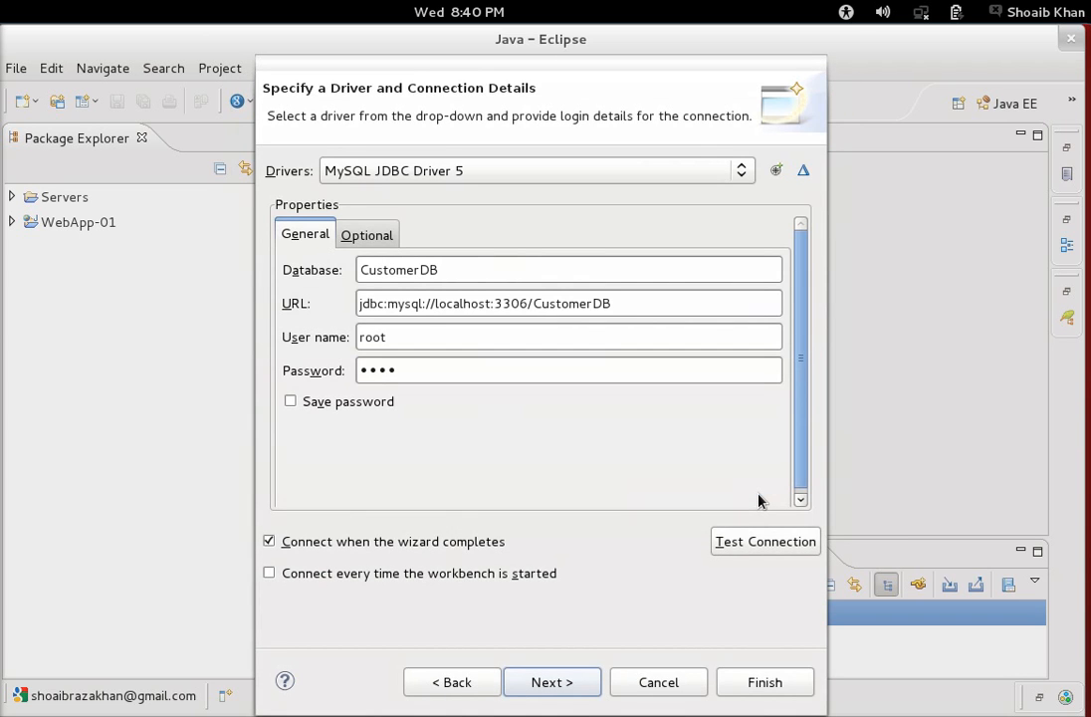
{"action": "left_click", "coordinate": [351, 404]}
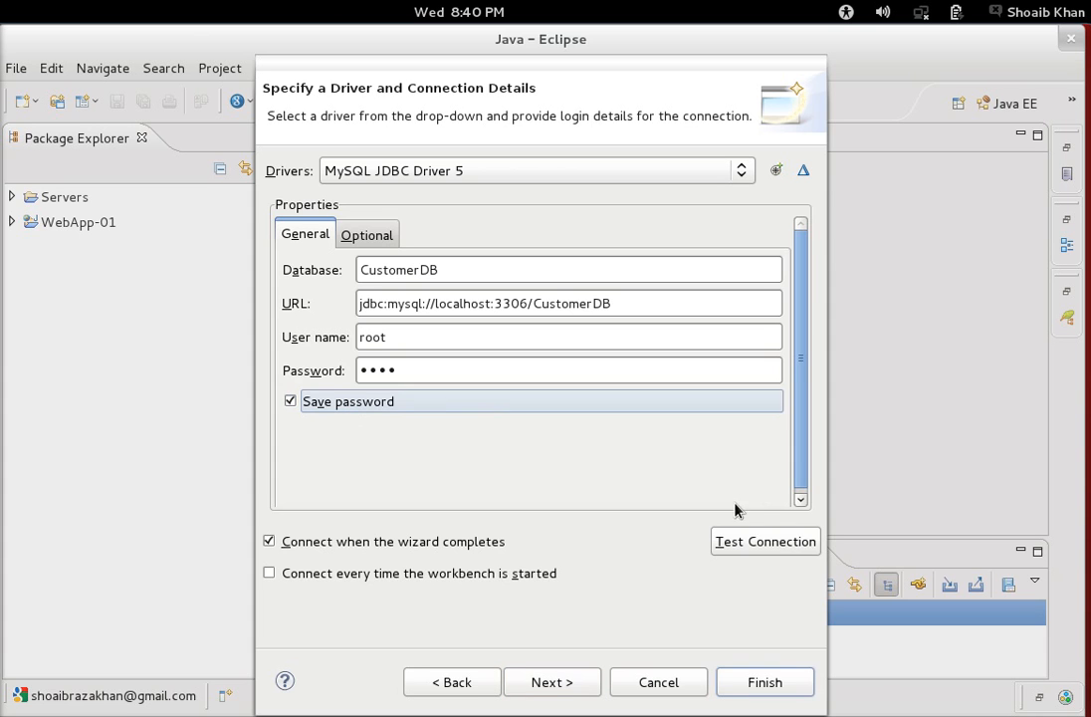
Test the connection successfully, dismiss the ping message and finish the MySqlConnection profile.
{"action": "left_click", "coordinate": [744, 551]}
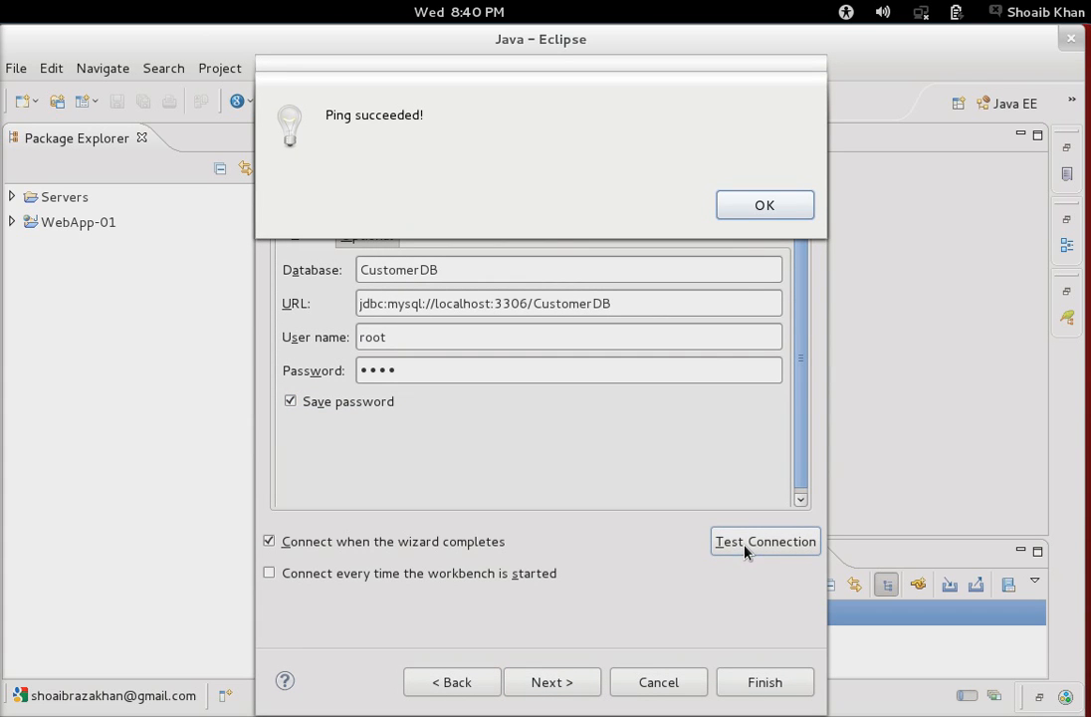
{"action": "left_click", "coordinate": [762, 207]}
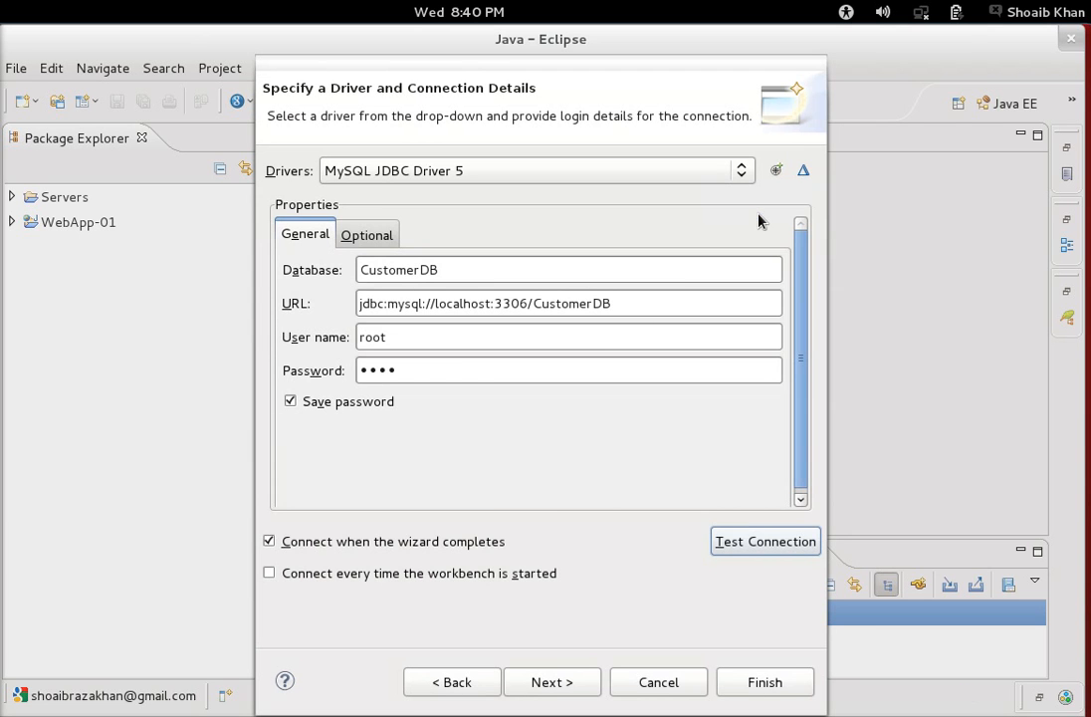
{"action": "left_click", "coordinate": [564, 693]}
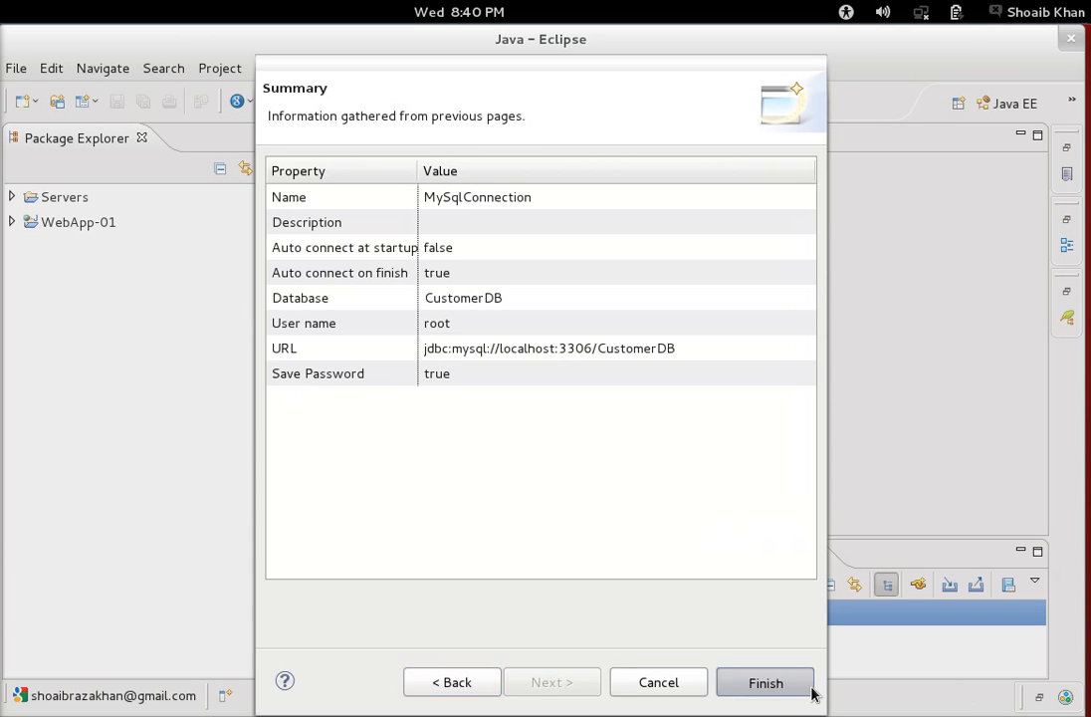
{"action": "left_click", "coordinate": [809, 691]}
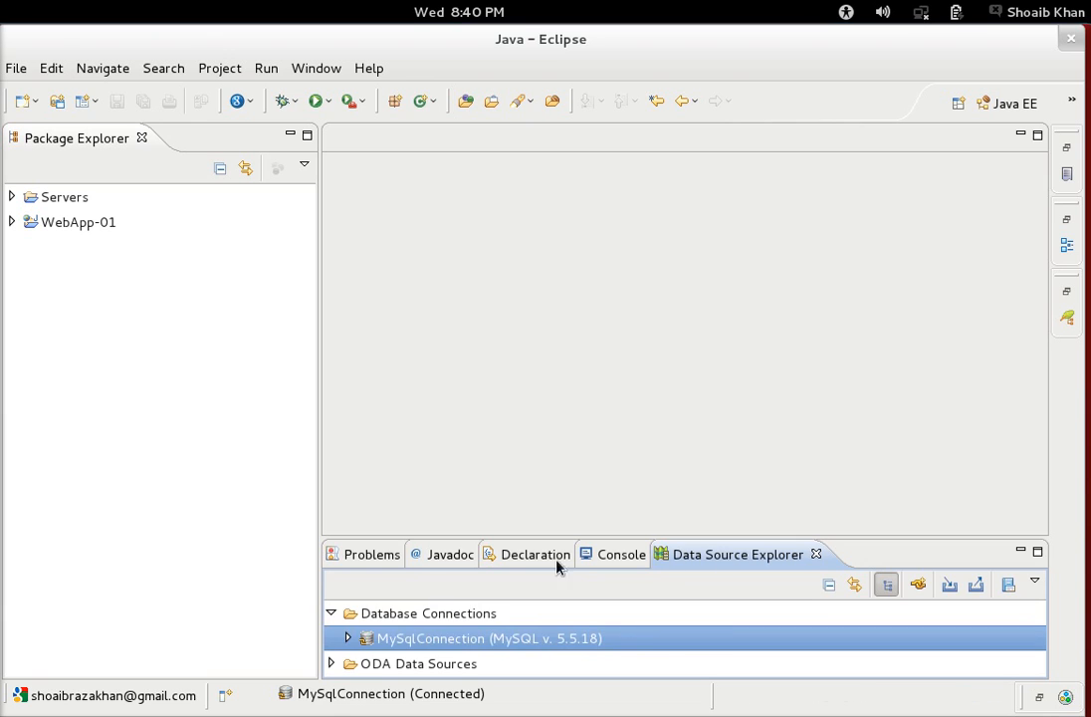
Expand MySqlConnection > CustomerDB > Schemas > CustomerDB > Tables and select the Customer table.
{"action": "left_click", "coordinate": [348, 638]}
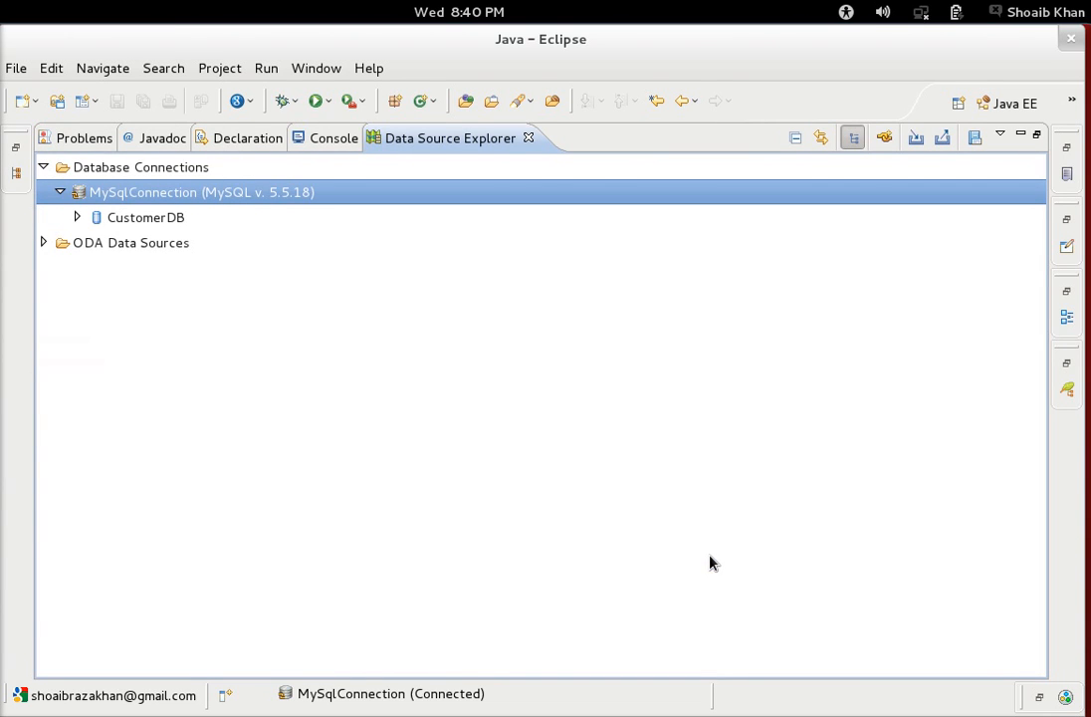
{"action": "left_click", "coordinate": [79, 218]}
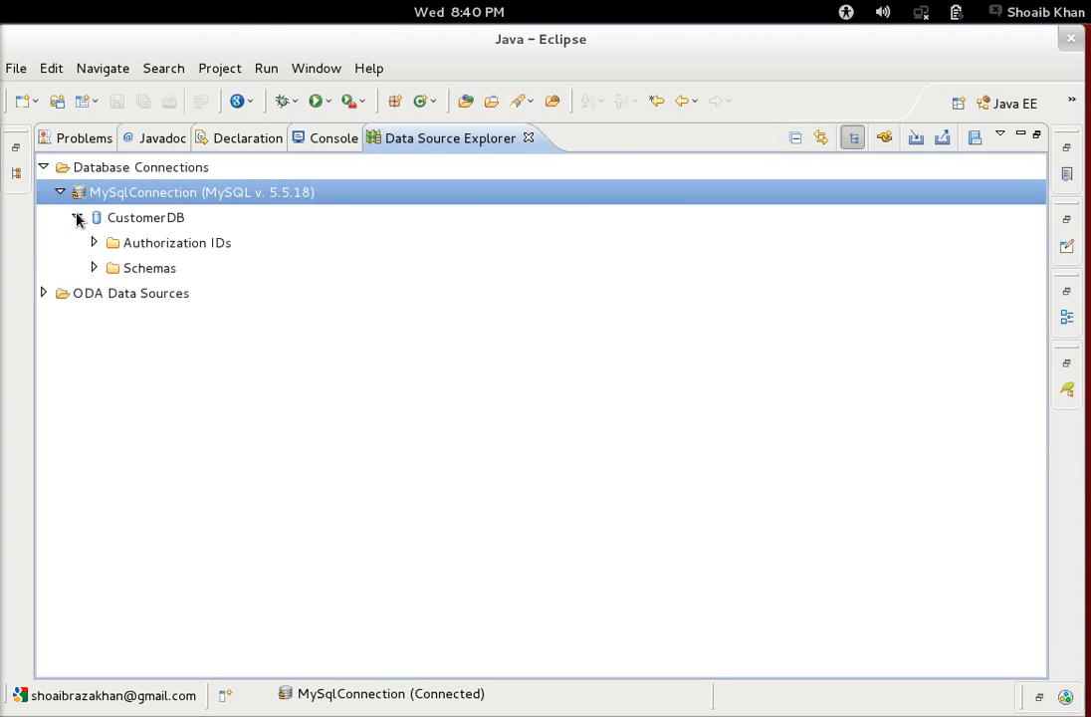
{"action": "left_click", "coordinate": [94, 269]}
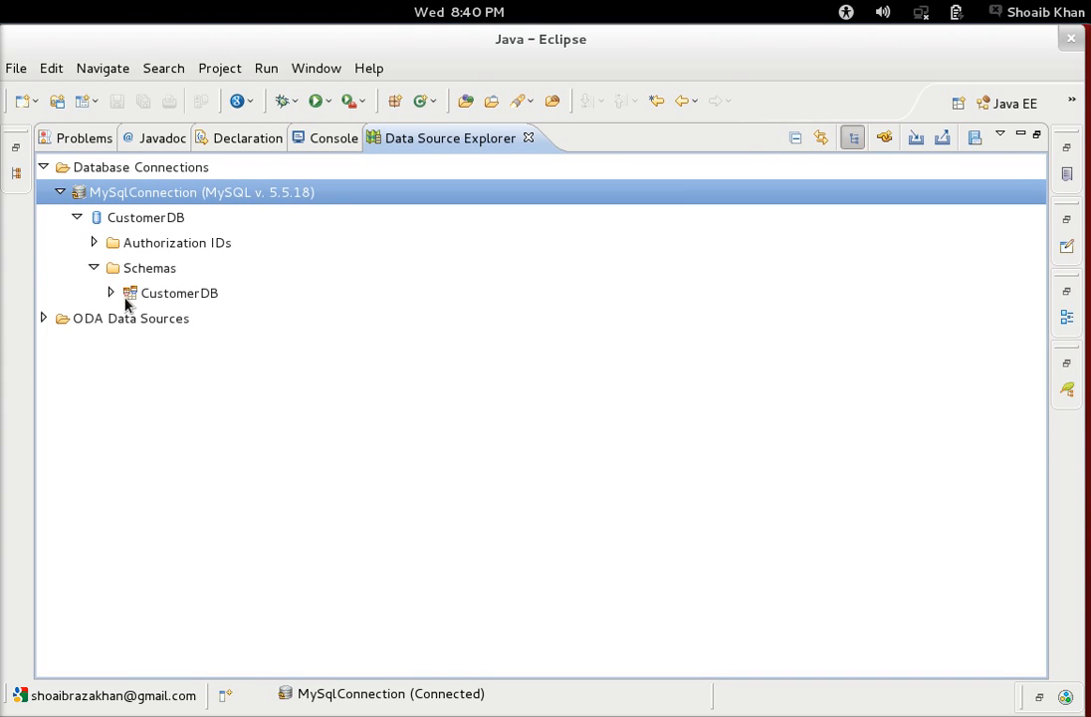
{"action": "left_click", "coordinate": [112, 294]}
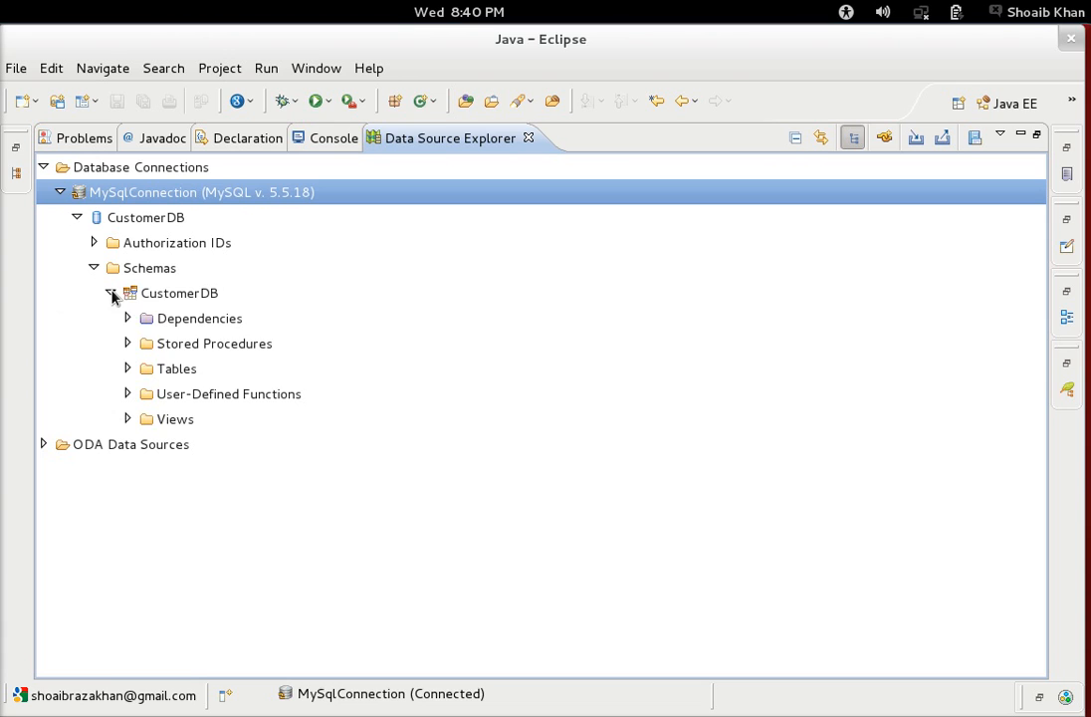
{"action": "left_click", "coordinate": [152, 371]}
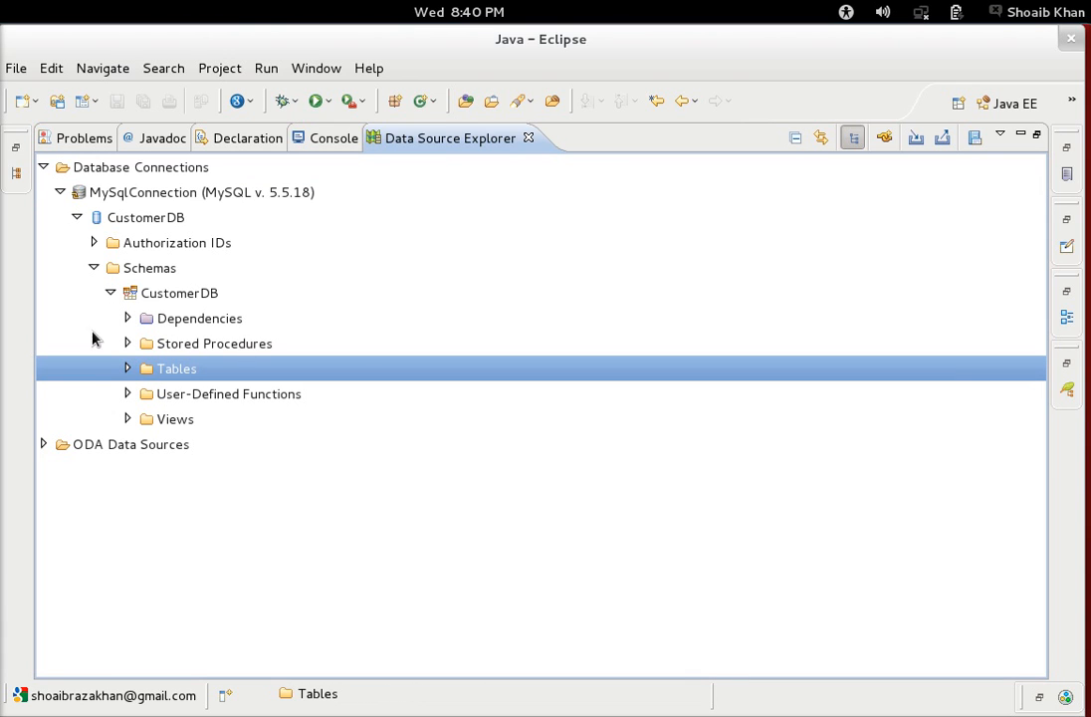
{"action": "left_click", "coordinate": [128, 368]}
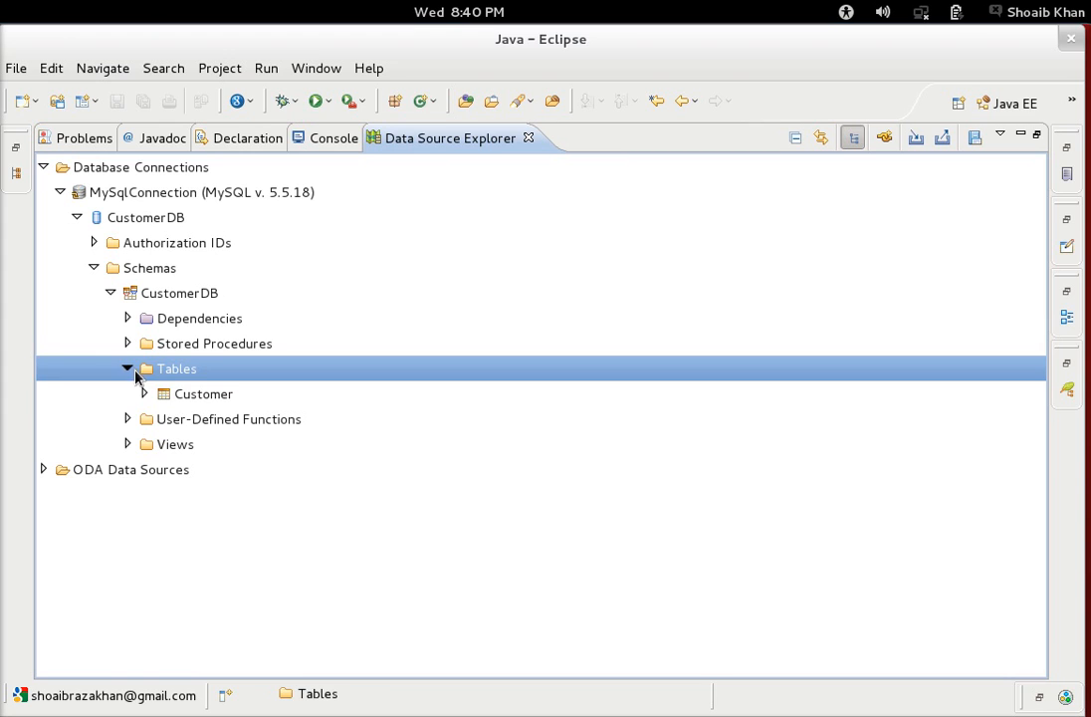
{"action": "left_click", "coordinate": [193, 399]}
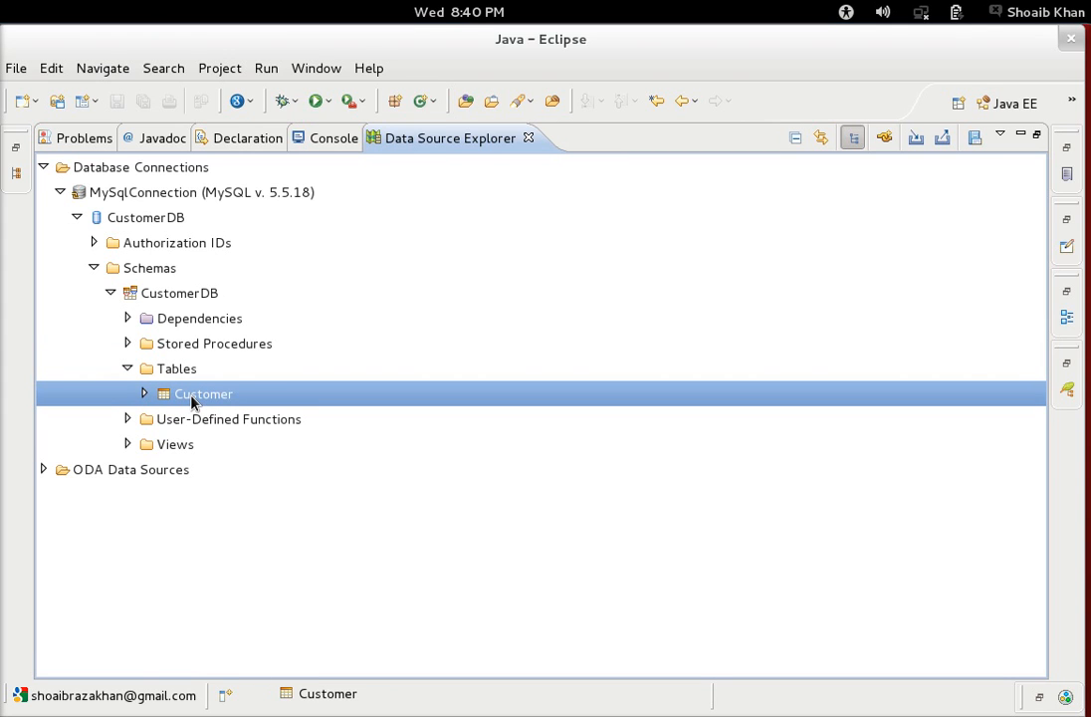
Show sample contents of the Customer table.
{"action": "right_click", "coordinate": [193, 402]}
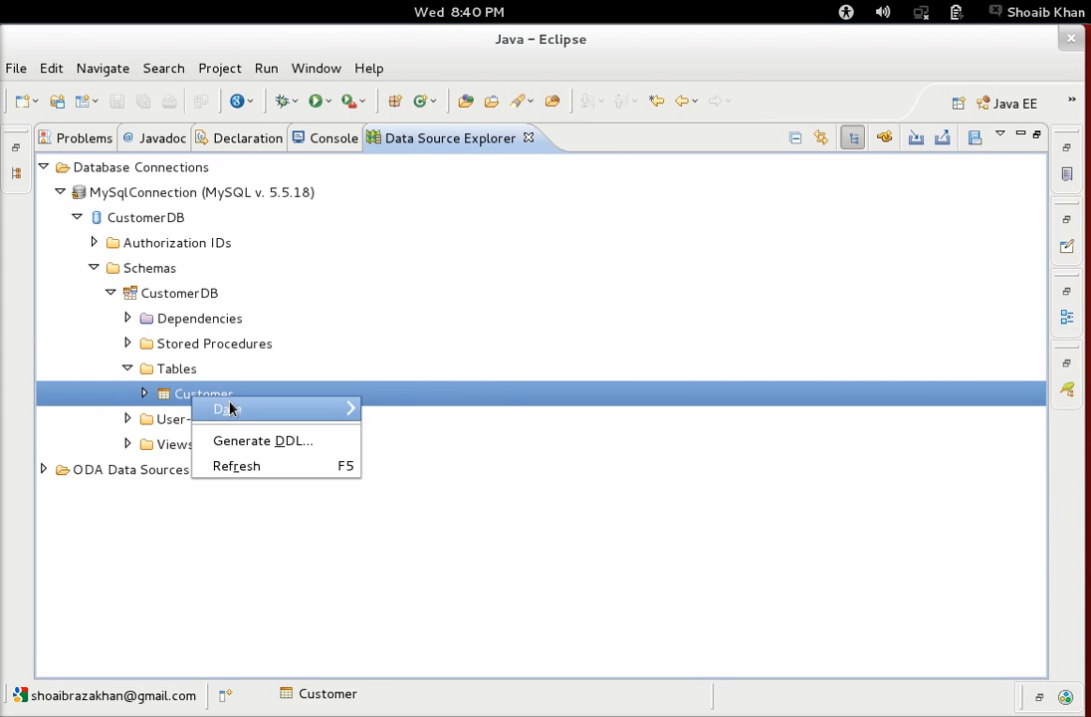
{"action": "mouse_move", "coordinate": [231, 407]}
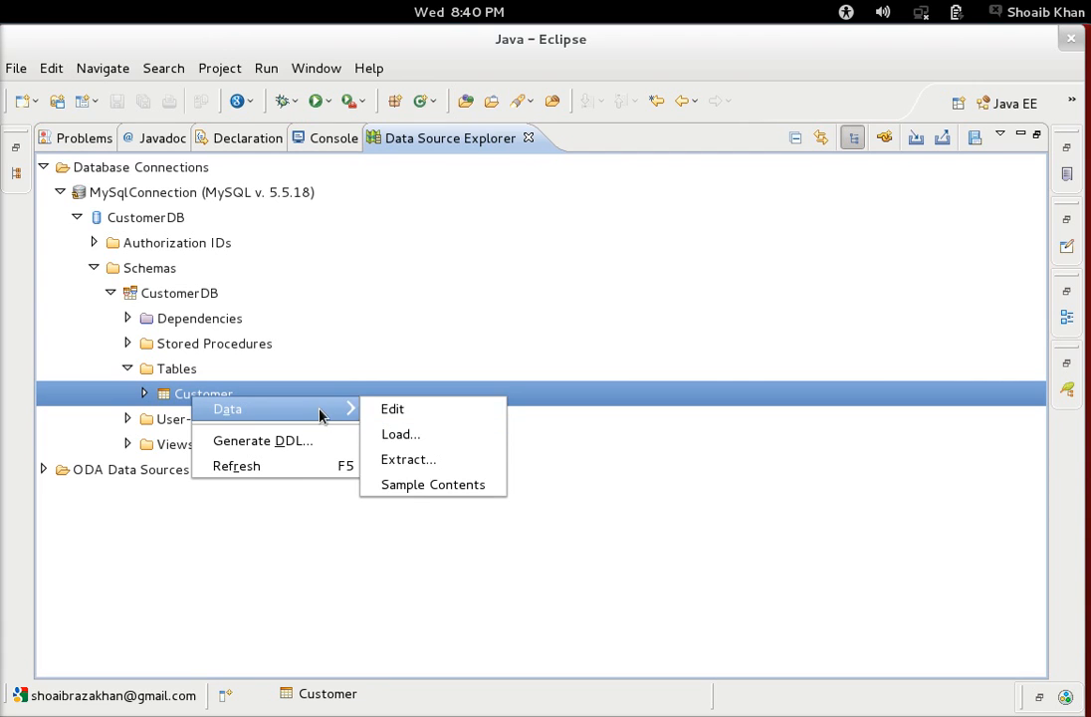
{"action": "left_click", "coordinate": [444, 486]}
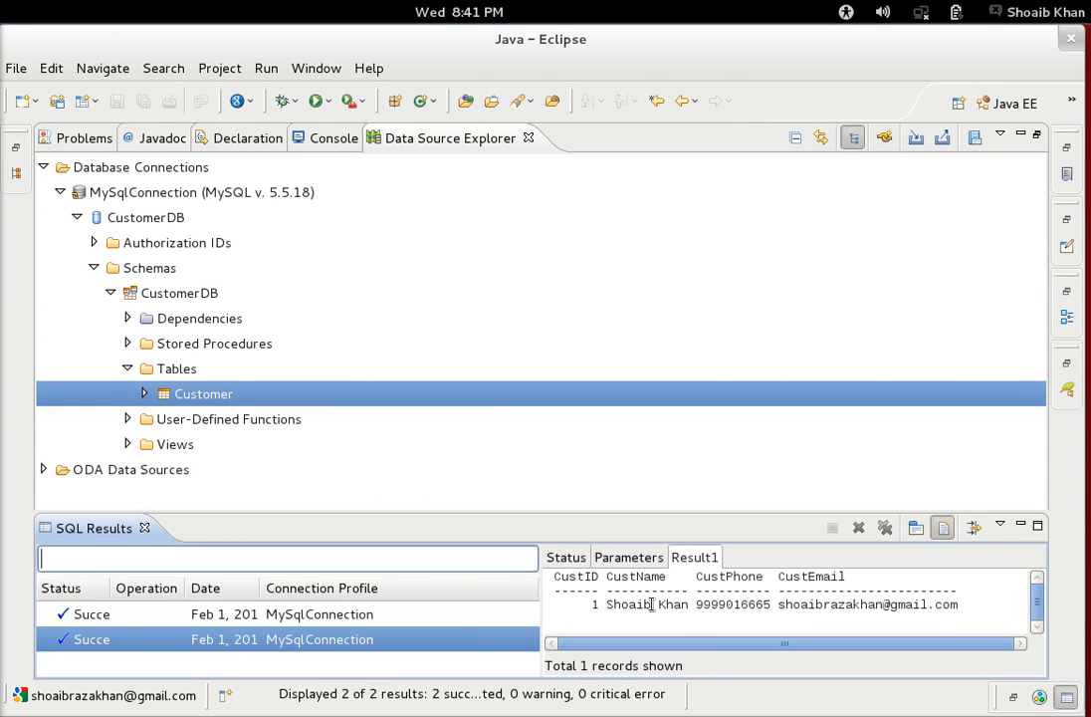
View the Customer results as plain text, inspecting the first row and headers, then return to grid.
{"action": "left_click_drag", "start_coordinate": [606, 604], "coordinate": [938, 592]}
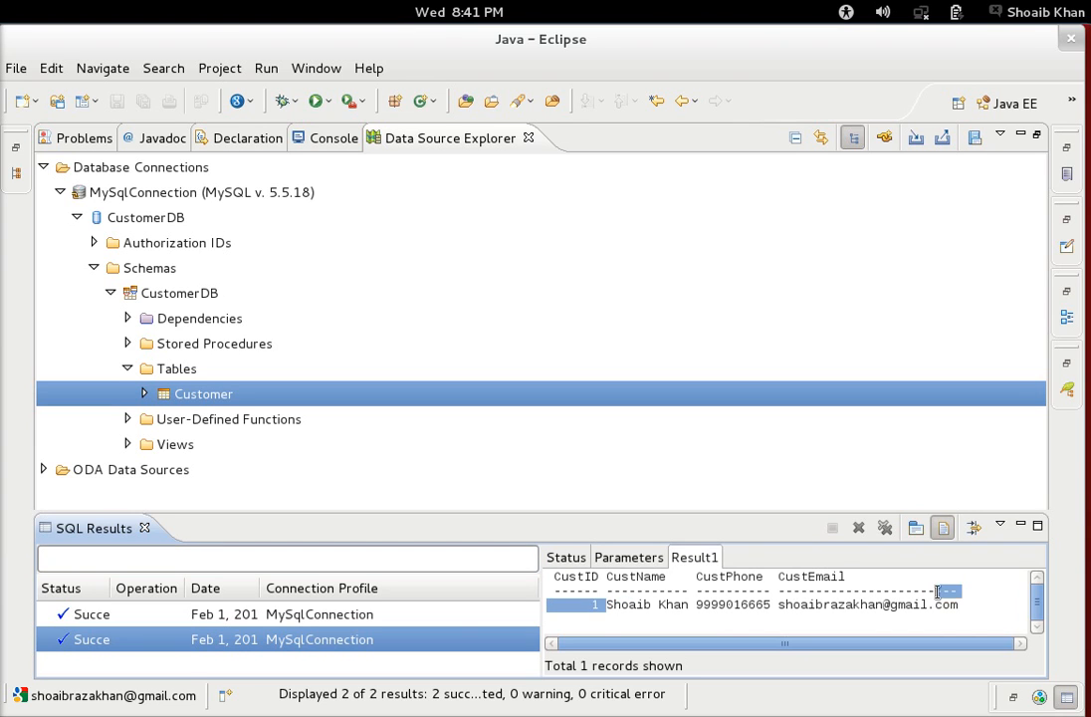
{"action": "left_click", "coordinate": [916, 528]}
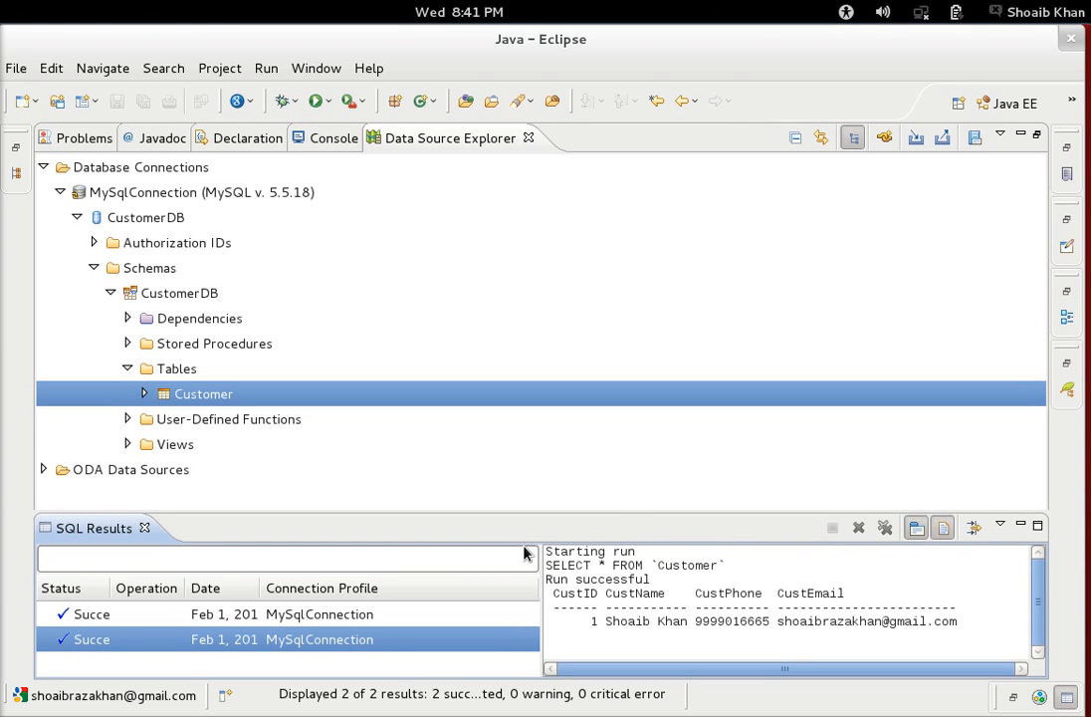
{"action": "left_click_drag", "start_coordinate": [566, 551], "coordinate": [643, 608]}
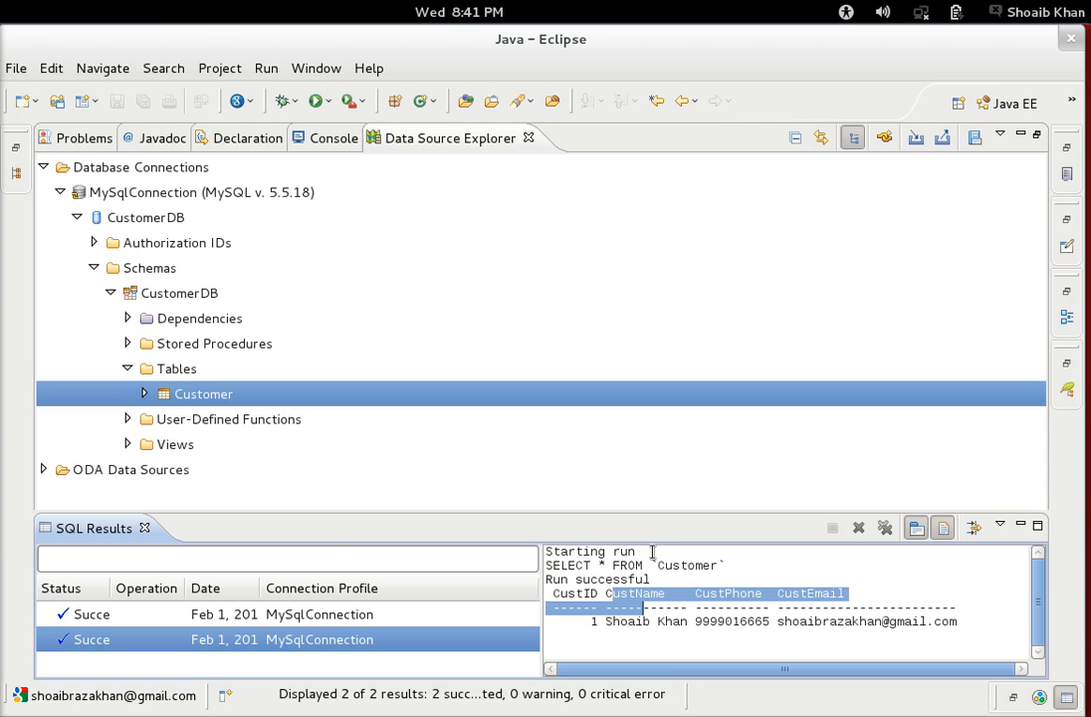
{"action": "left_click", "coordinate": [687, 609]}
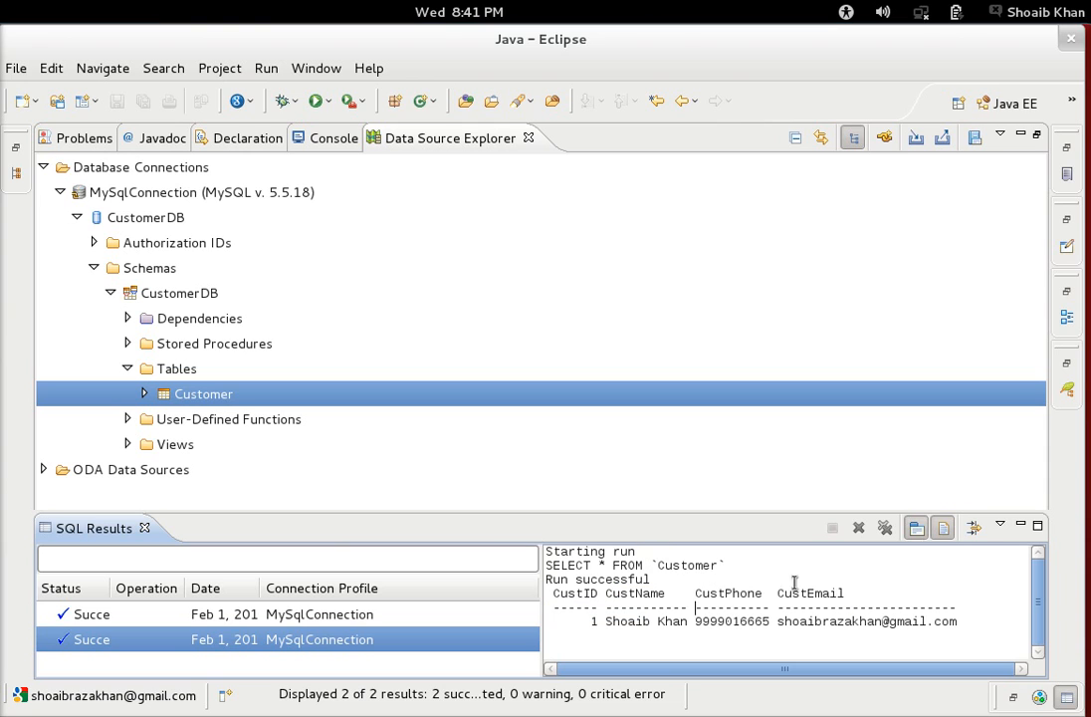
{"action": "left_click", "coordinate": [944, 530]}
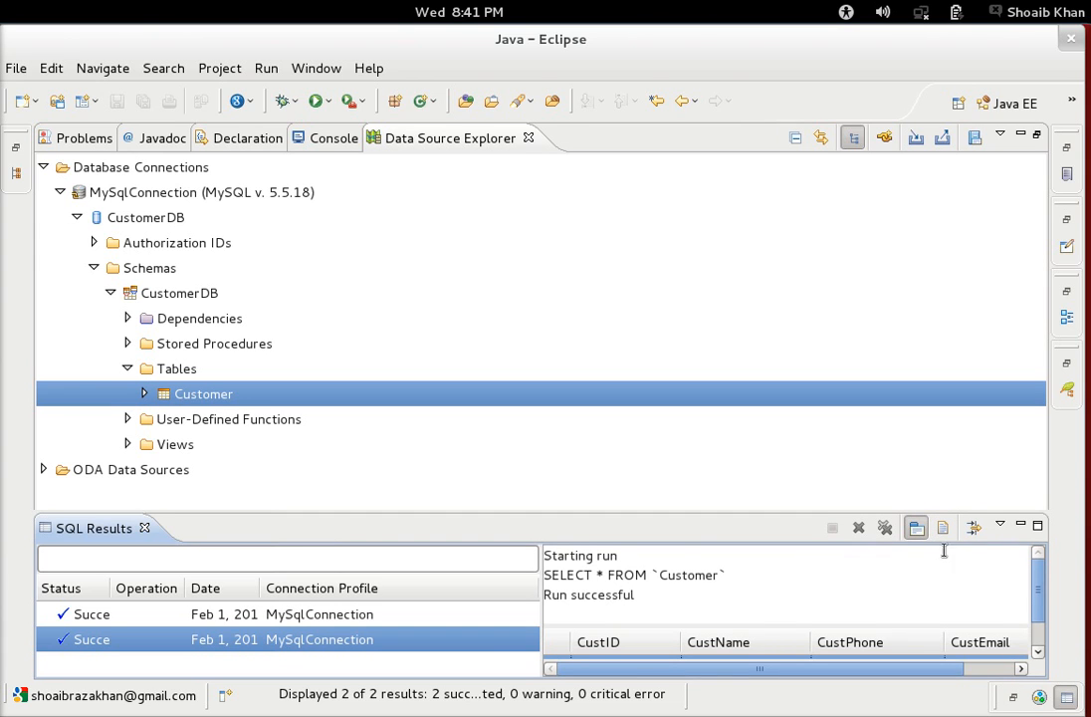
Switch to the Status/Result1 layout and open the Result1 grid showing the single record.
{"action": "left_click", "coordinate": [912, 531]}
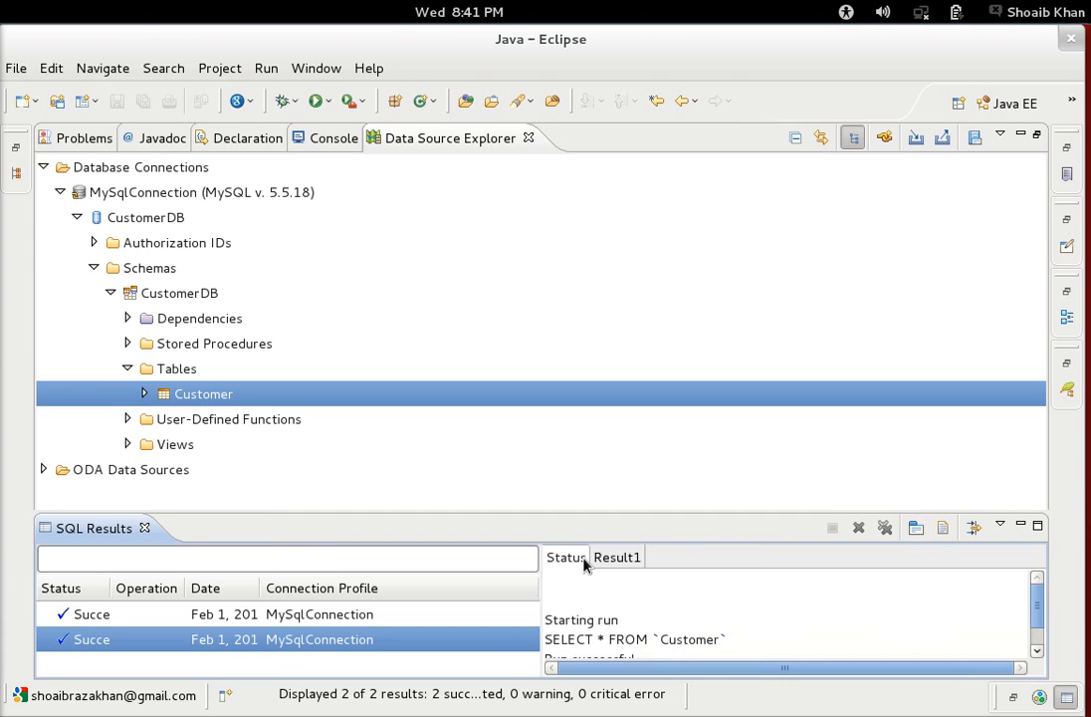
{"action": "double_click", "coordinate": [627, 639]}
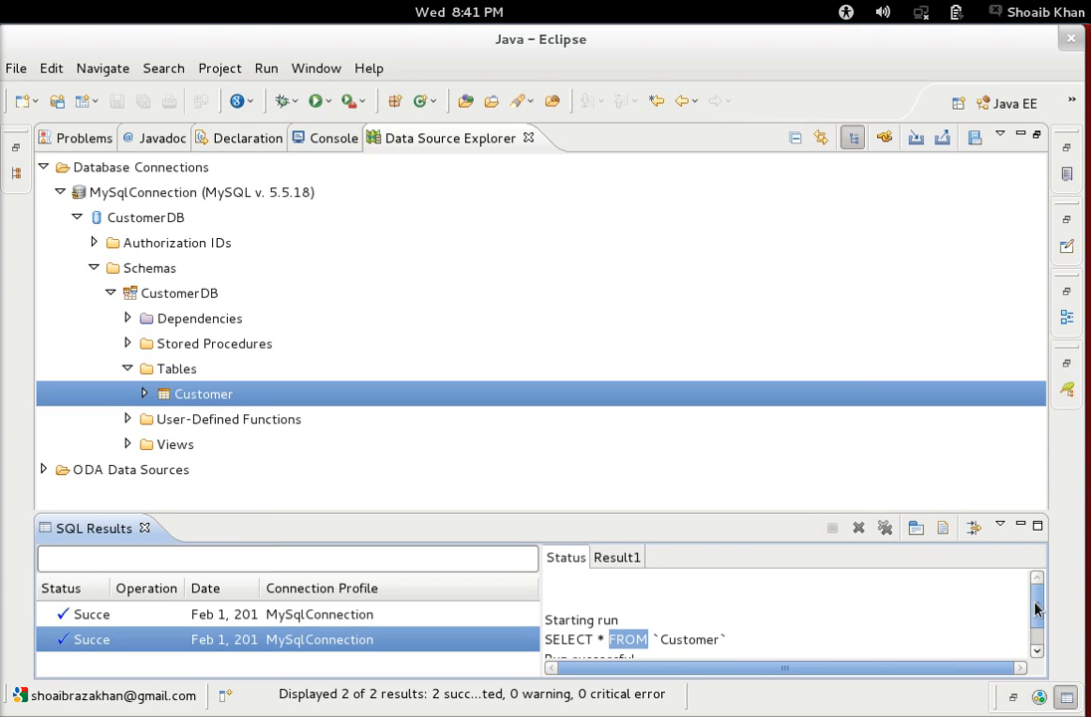
{"action": "left_click_drag", "start_coordinate": [1037, 610], "coordinate": [1036, 634]}
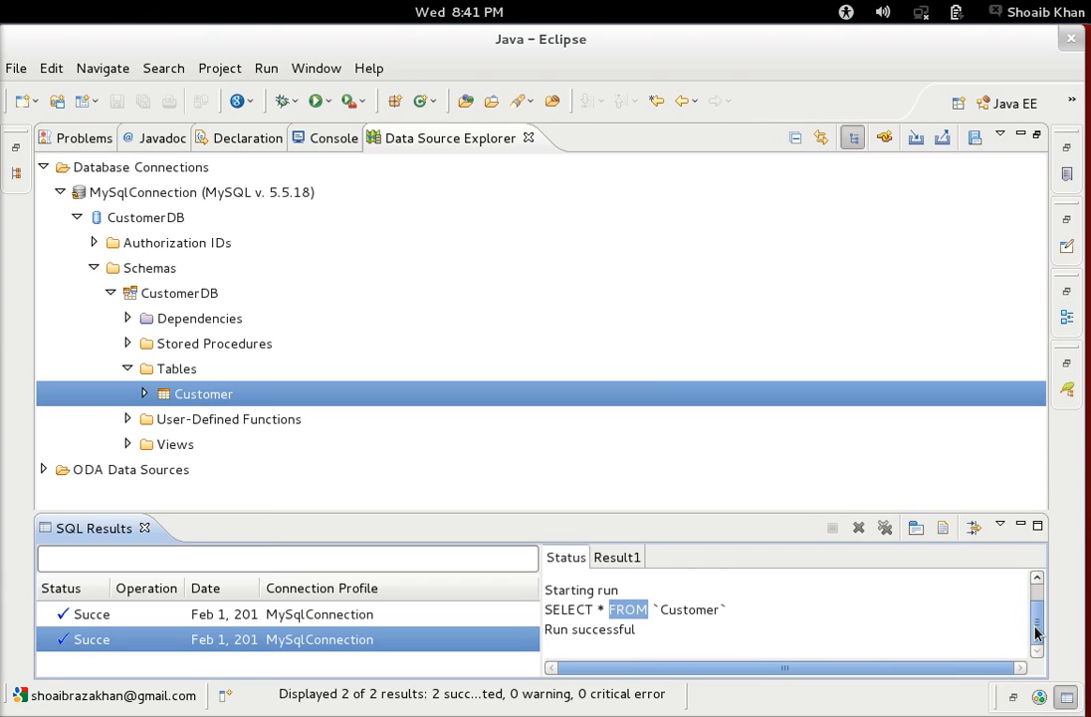
{"action": "left_click", "coordinate": [610, 560]}
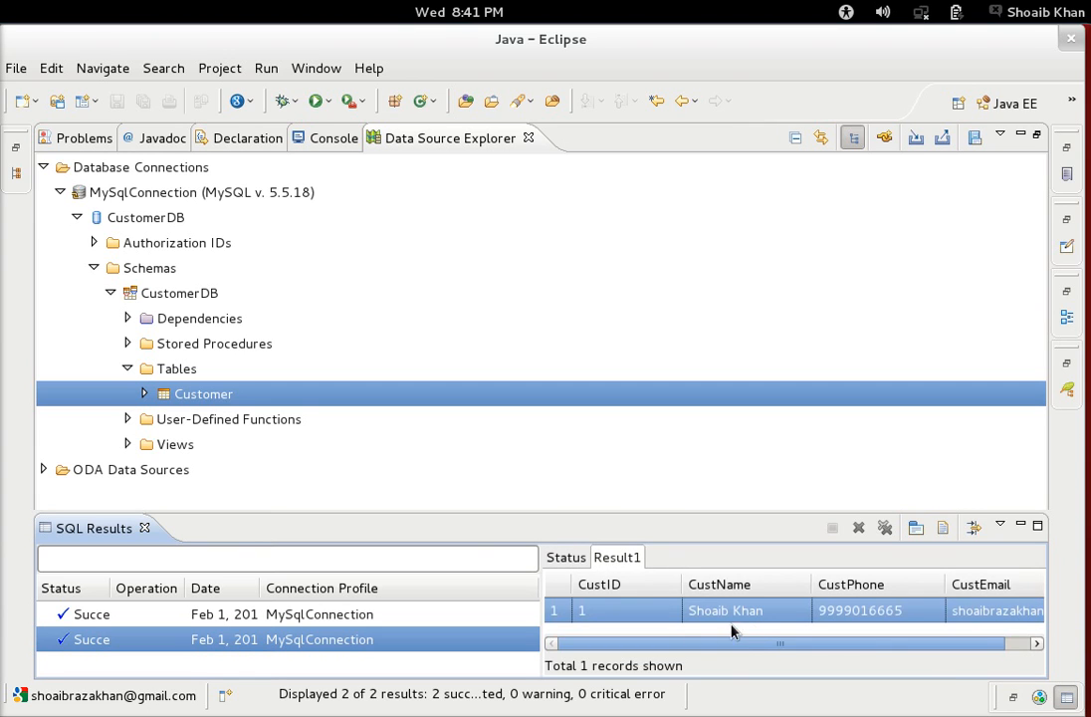
{"action": "left_click_drag", "start_coordinate": [730, 650], "coordinate": [676, 652]}
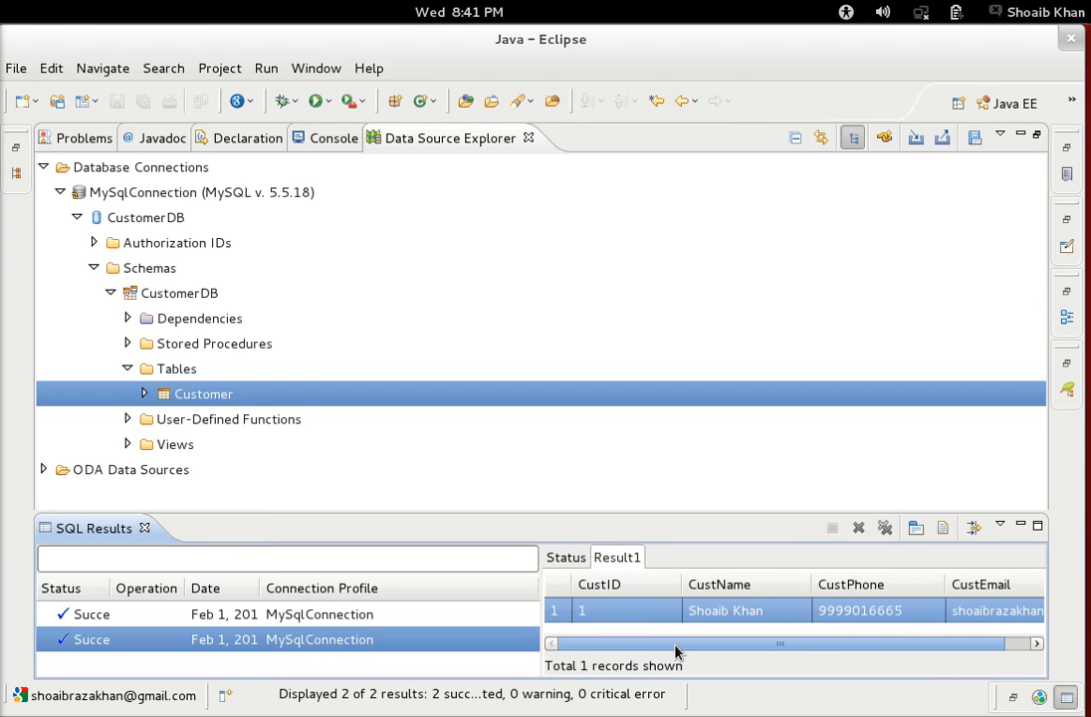
Open the Customer table's data in the table editor.
{"action": "right_click", "coordinate": [219, 404]}
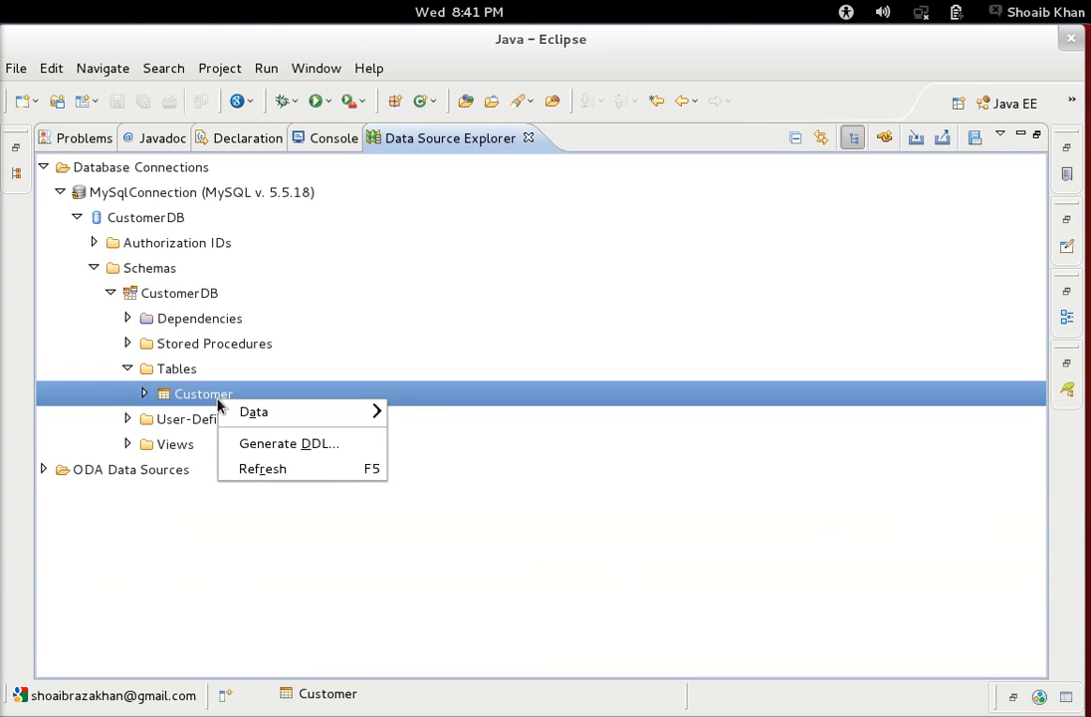
{"action": "mouse_move", "coordinate": [251, 415]}
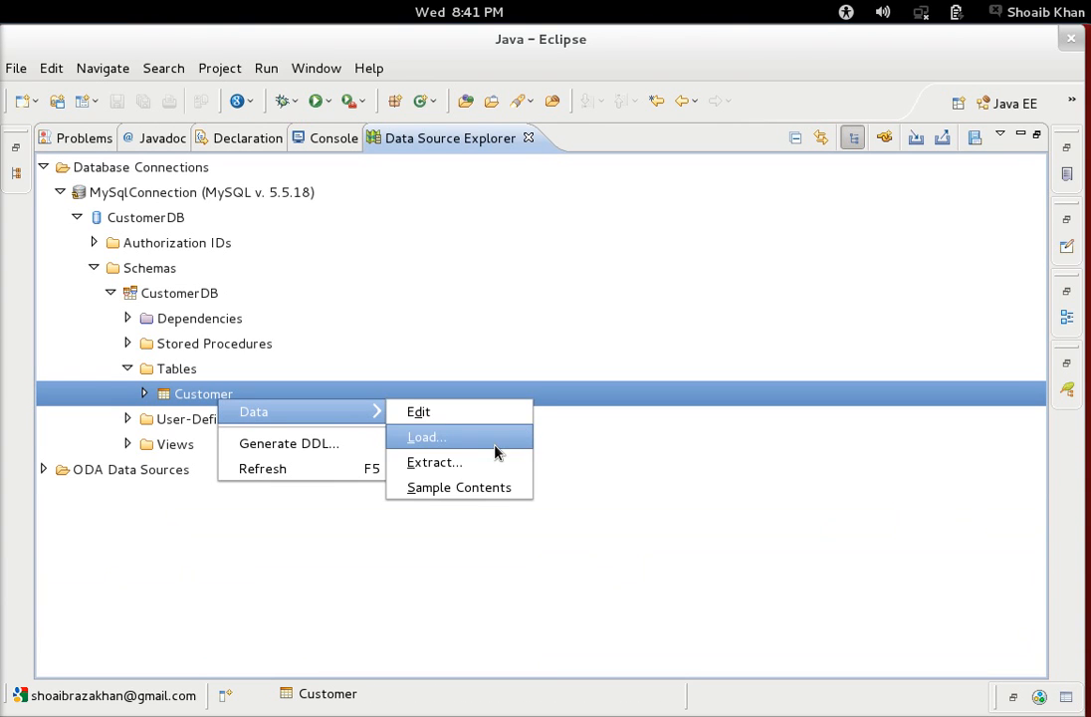
{"action": "left_click", "coordinate": [436, 412]}
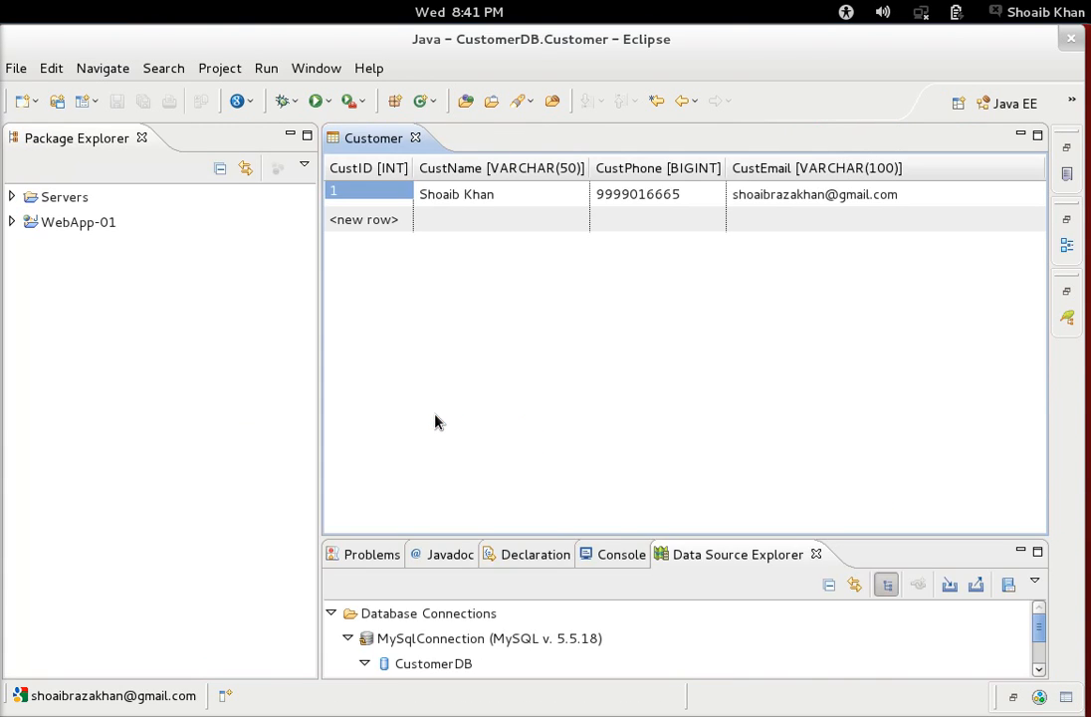
Add a row with CustID 2 and the customer's name, phone and e-mail, then save and close.
{"action": "left_click", "coordinate": [390, 219]}
{"action": "type", "text": "2"}
{"action": "key", "text": "Tab"}
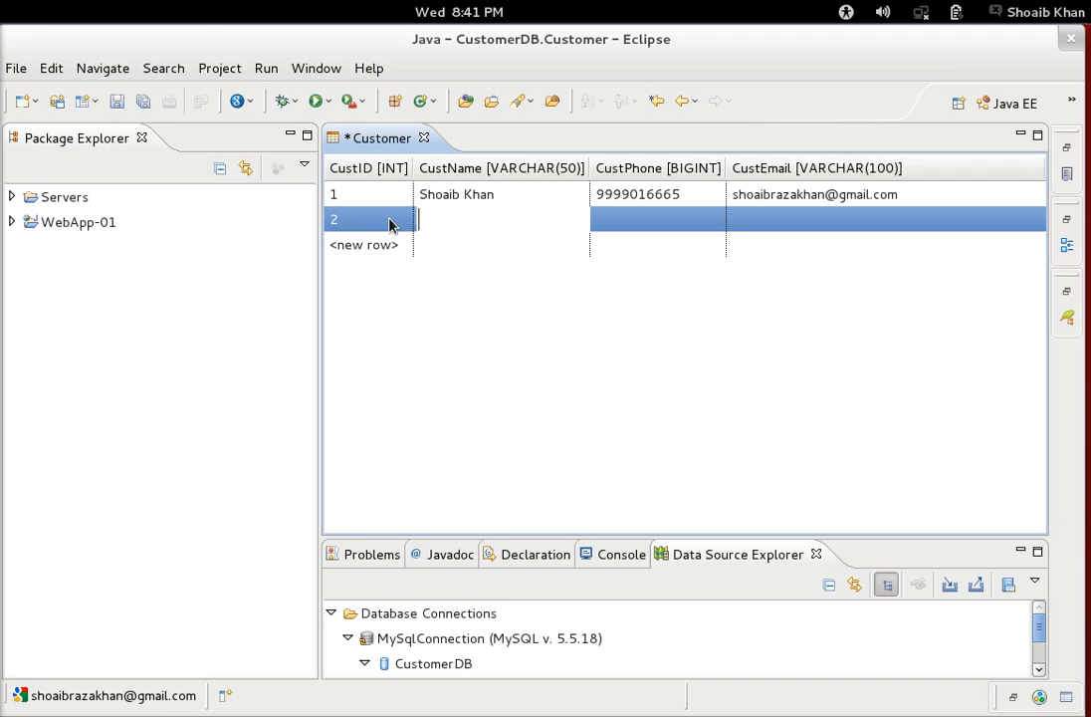
{"action": "key", "text": "Tab"}
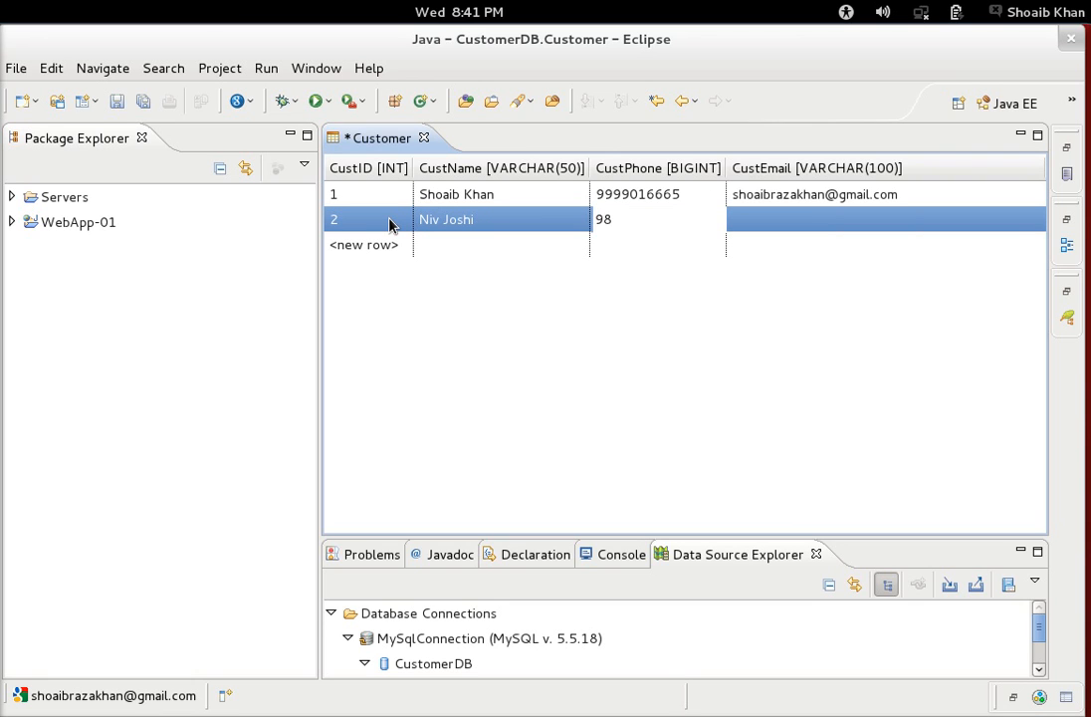
{"action": "key", "text": "Tab"}
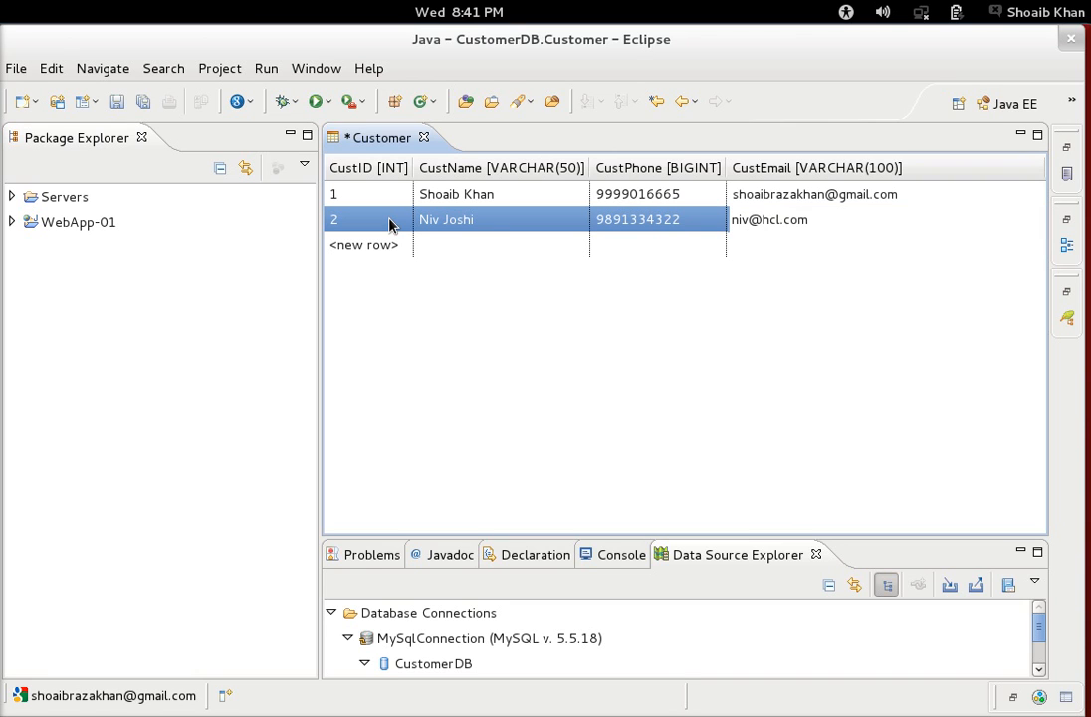
{"action": "key", "text": "Return"}
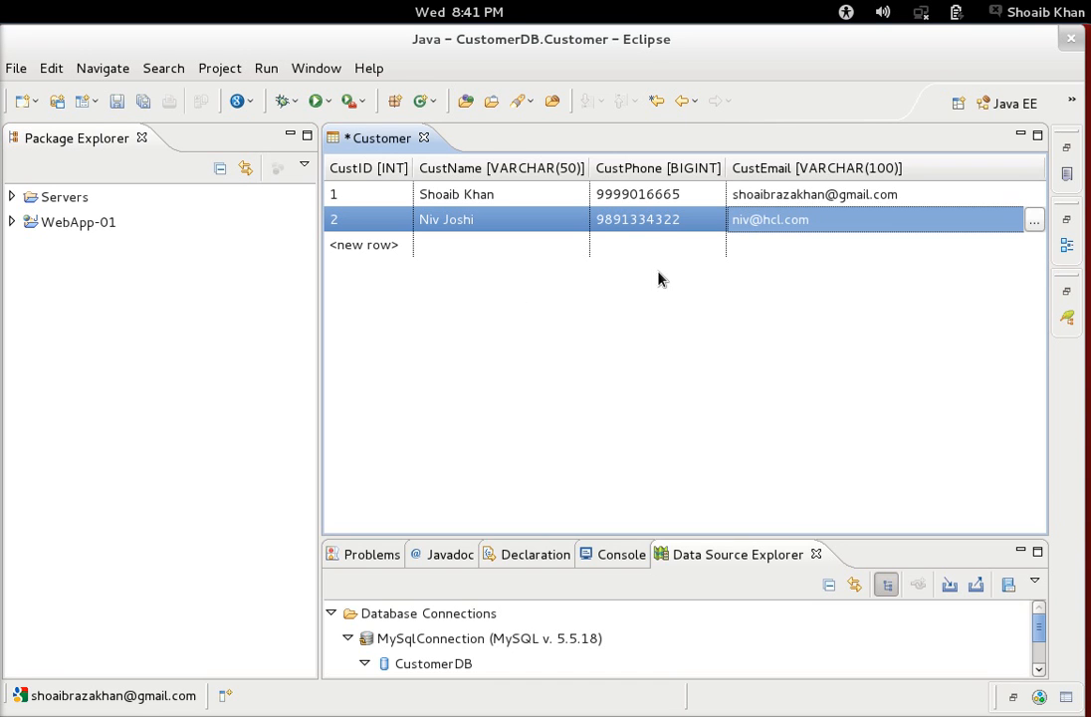
{"action": "left_click", "coordinate": [423, 139]}
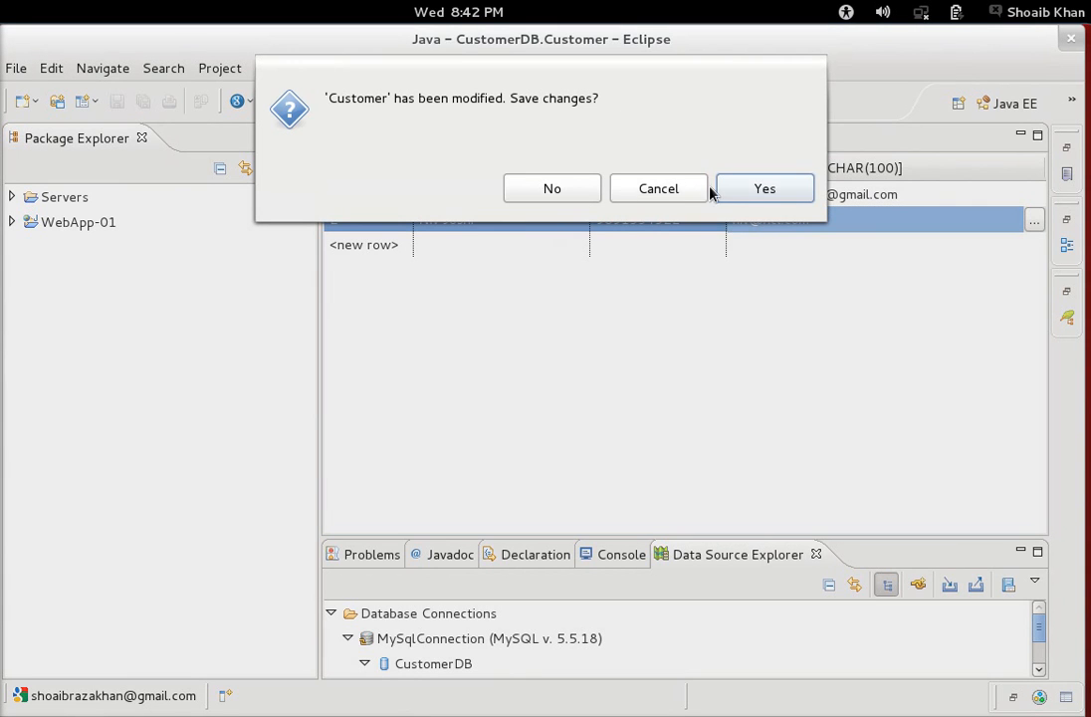
{"action": "left_click", "coordinate": [732, 188]}
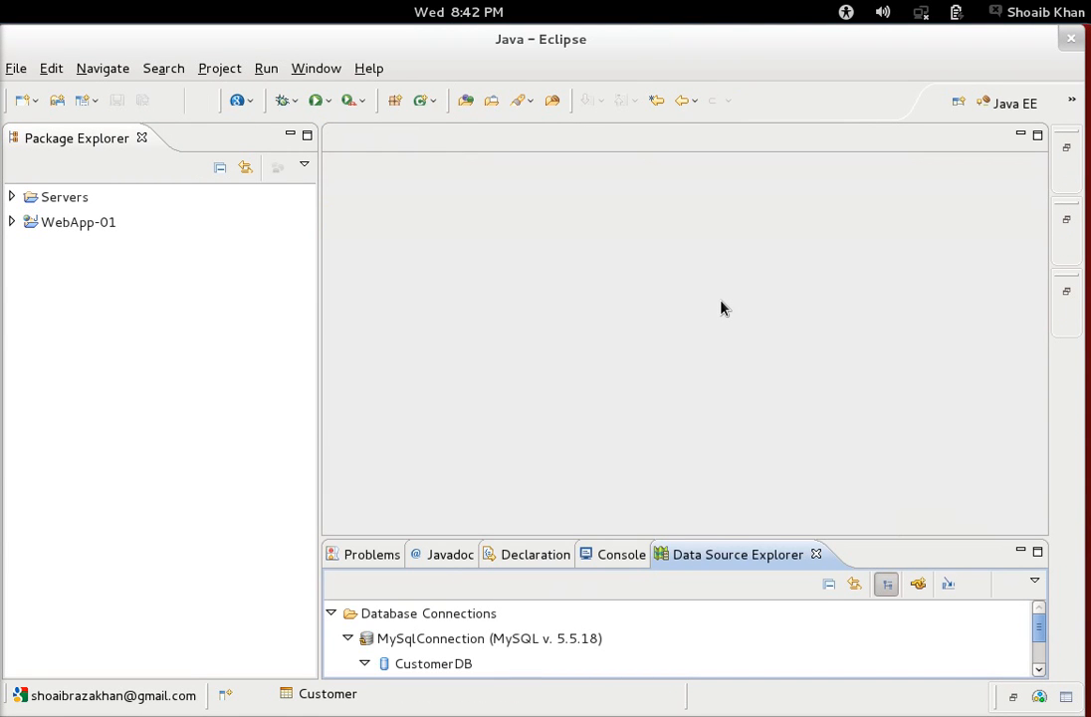
Rerun 'Select * from Customer;' in the mysql terminal to confirm two rows.
{"action": "key", "text": "alt+Tab"}
{"action": "key", "text": "alt+Tab"}
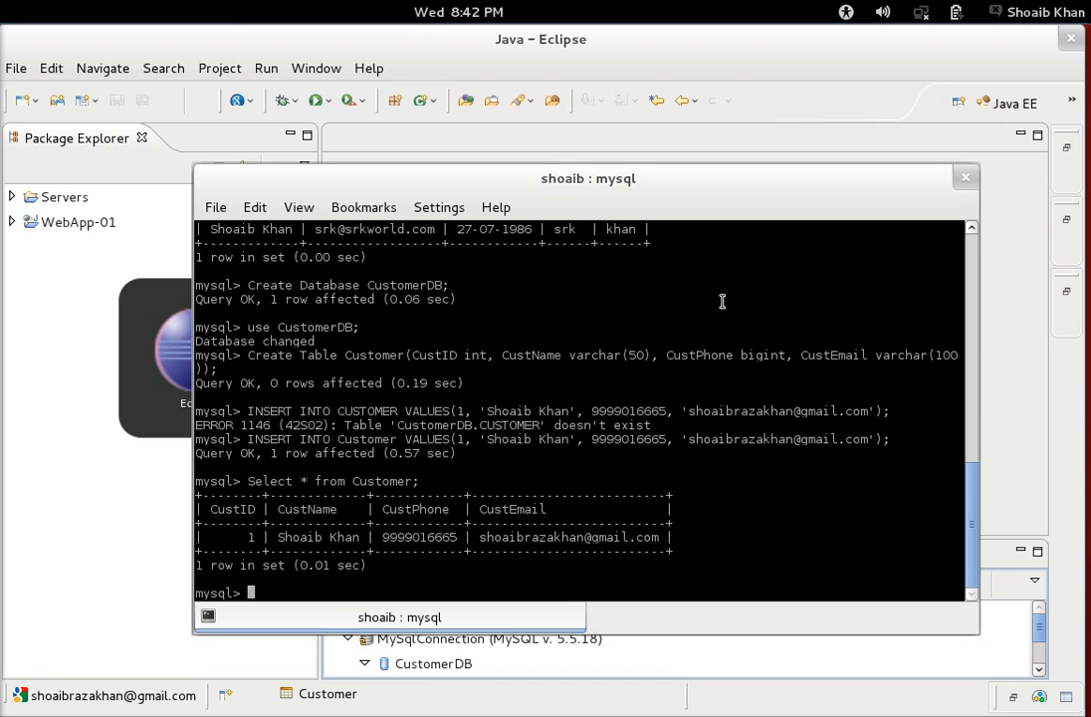
{"action": "key", "text": "Up"}
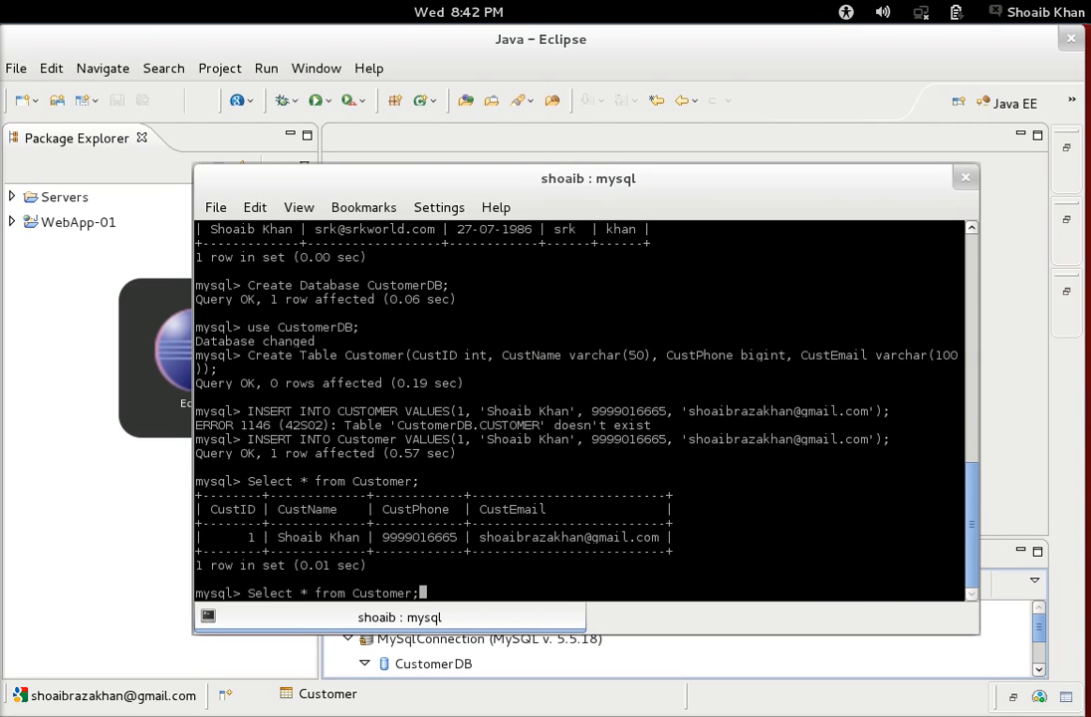
{"action": "key", "text": "Return"}
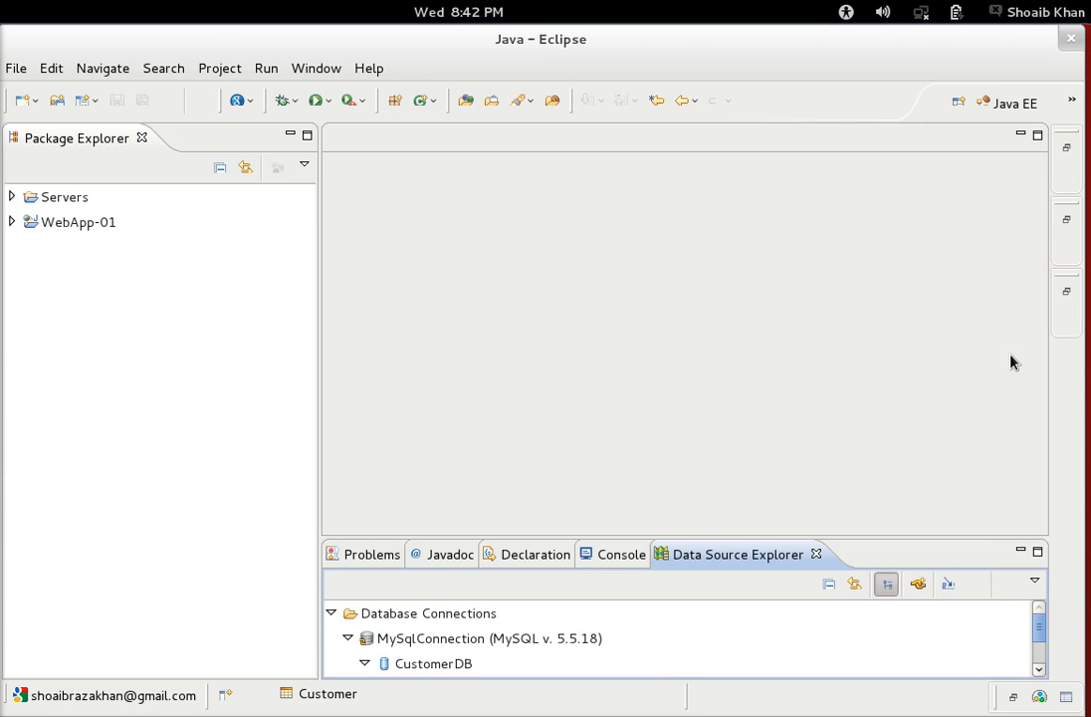
Collapse the CustomerDB and MySqlConnection nodes and maximize the Data Source Explorer.
{"action": "left_click", "coordinate": [365, 663]}
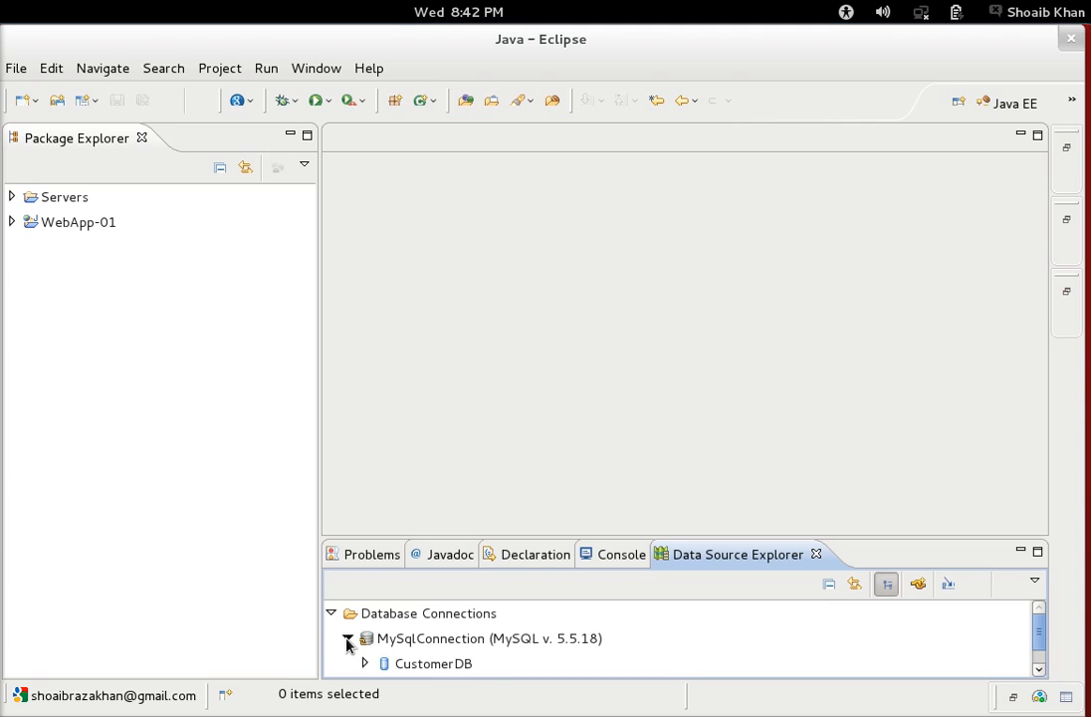
{"action": "left_click", "coordinate": [348, 641]}
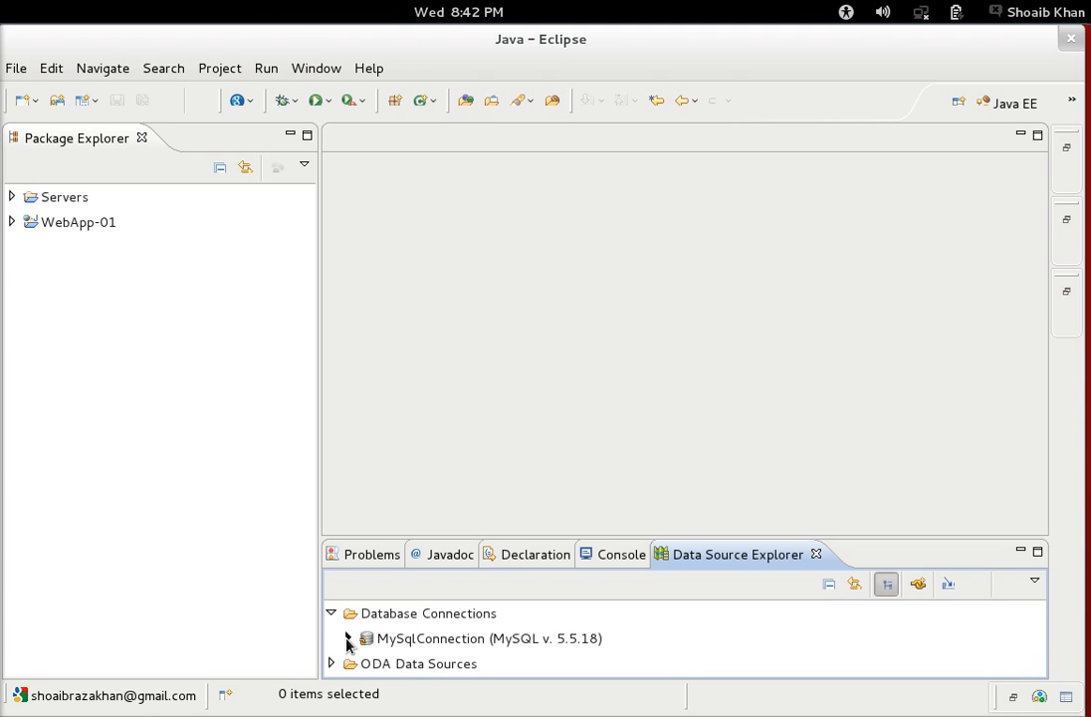
{"action": "double_click", "coordinate": [726, 559]}
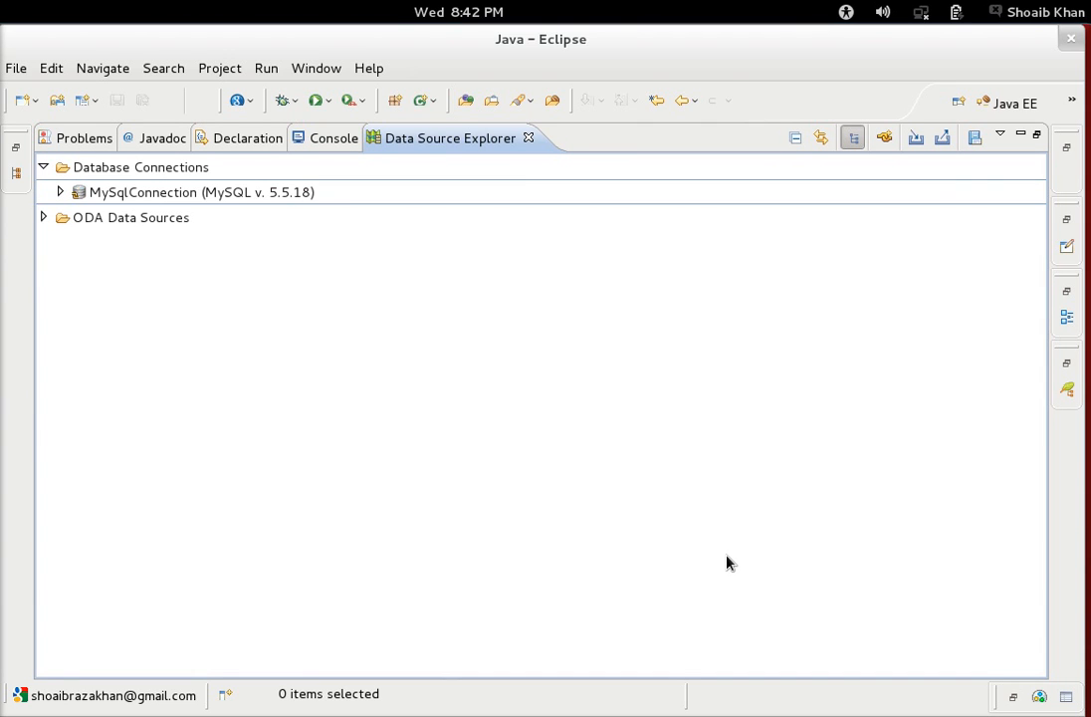
{"action": "right_click", "coordinate": [307, 194]}
{"action": "left_click", "coordinate": [398, 492]}
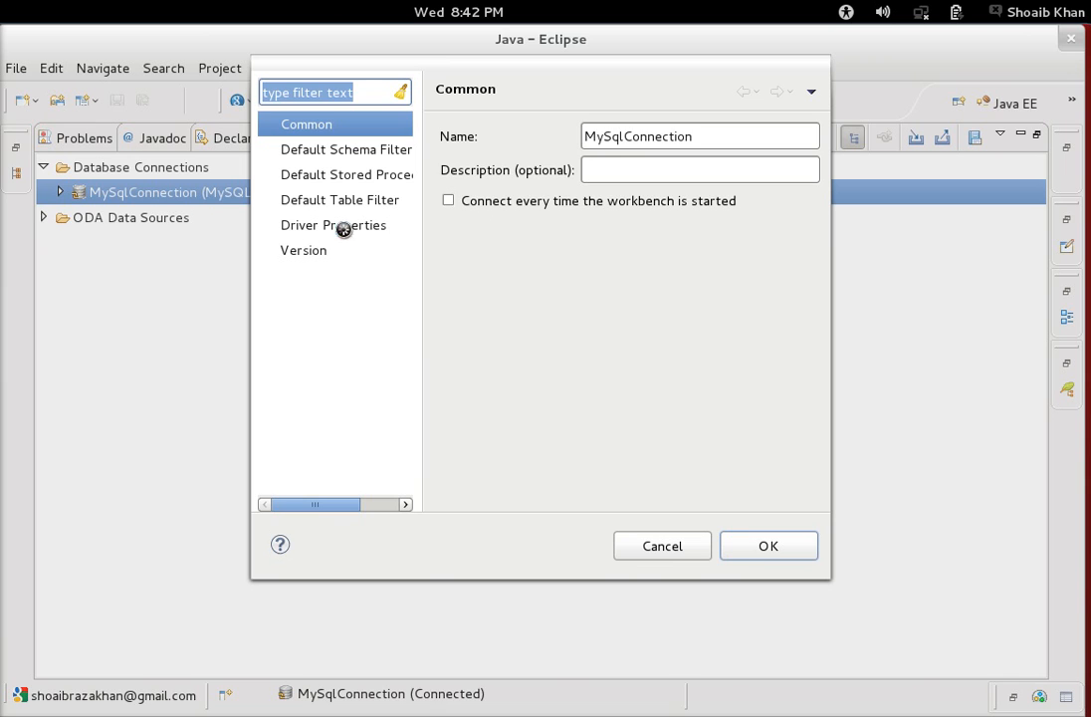
{"action": "left_click", "coordinate": [343, 227]}
{"action": "left_click", "coordinate": [805, 134]}
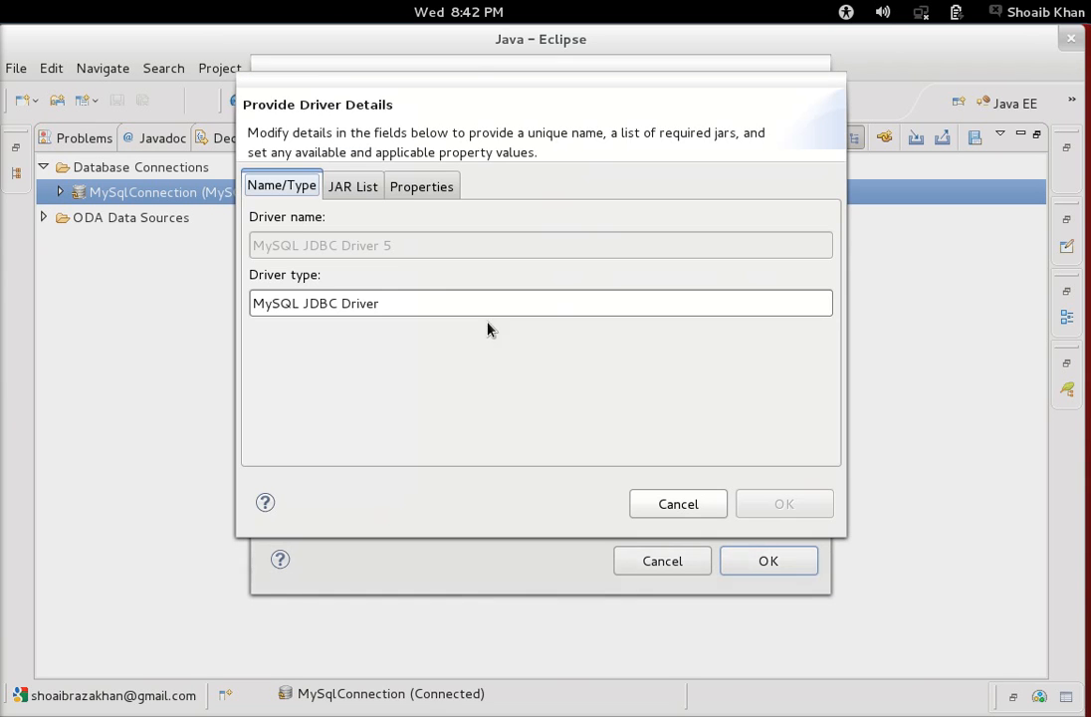
{"action": "left_click", "coordinate": [418, 185]}
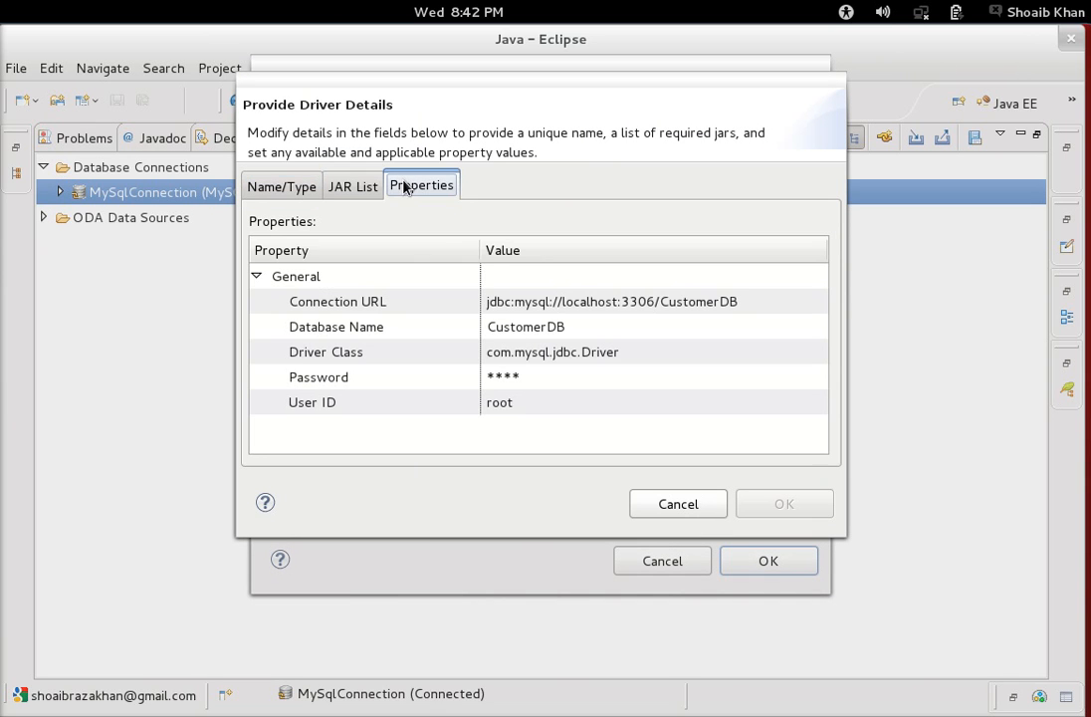
{"action": "left_click", "coordinate": [625, 352]}
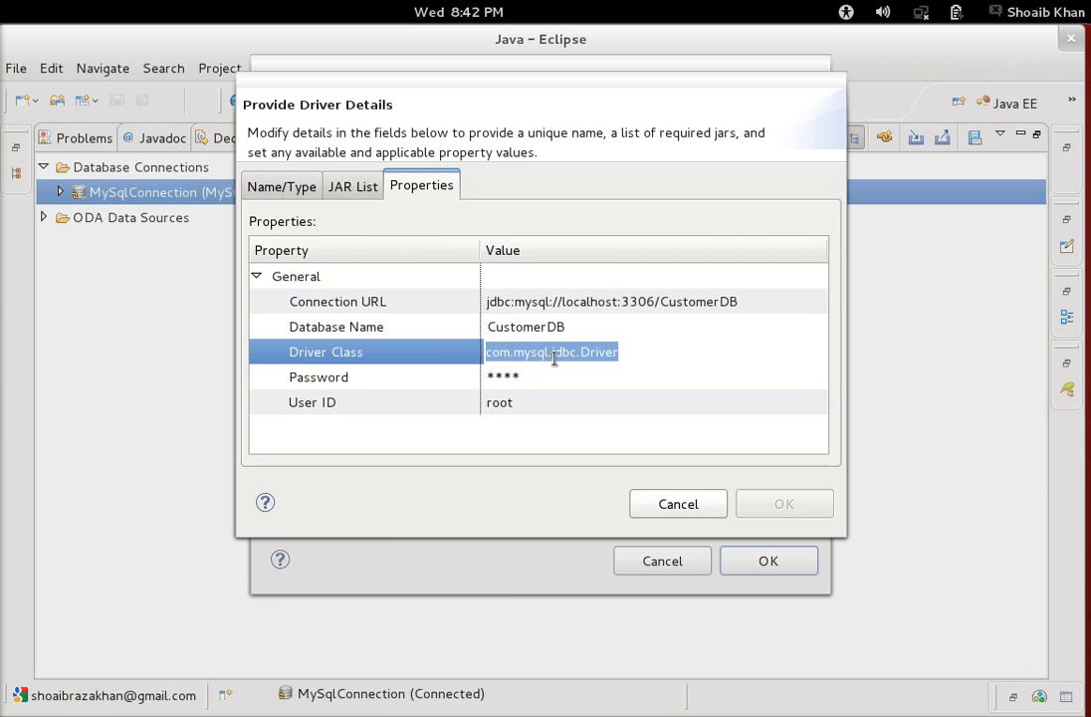
{"action": "left_click", "coordinate": [753, 301]}
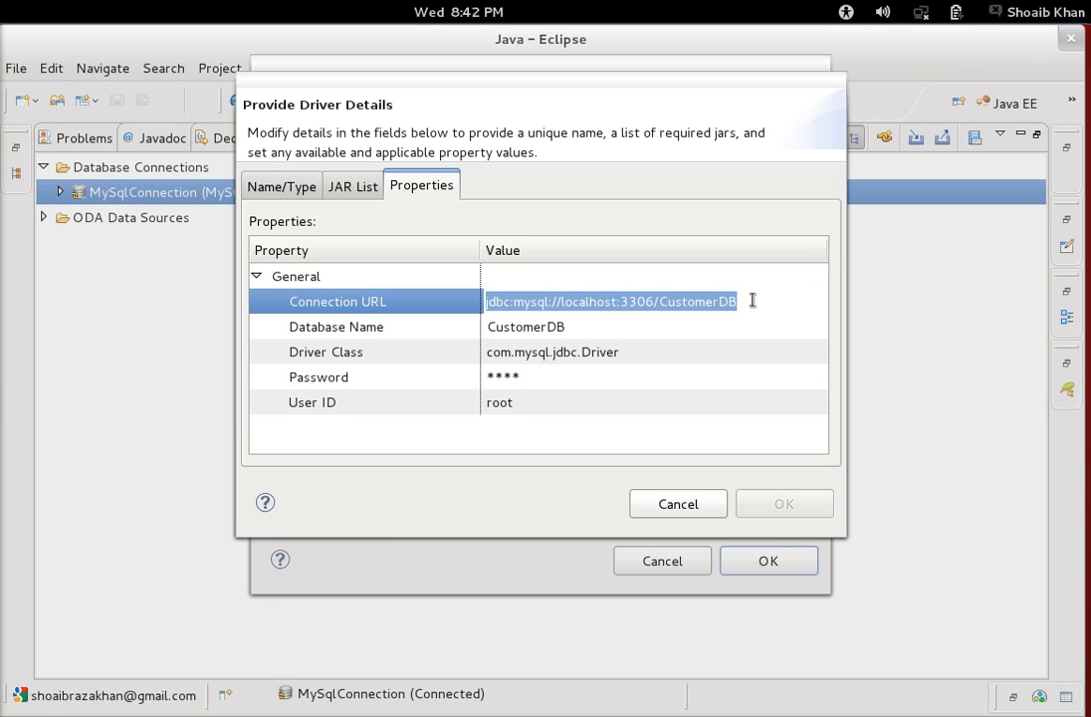
{"action": "left_click", "coordinate": [757, 301]}
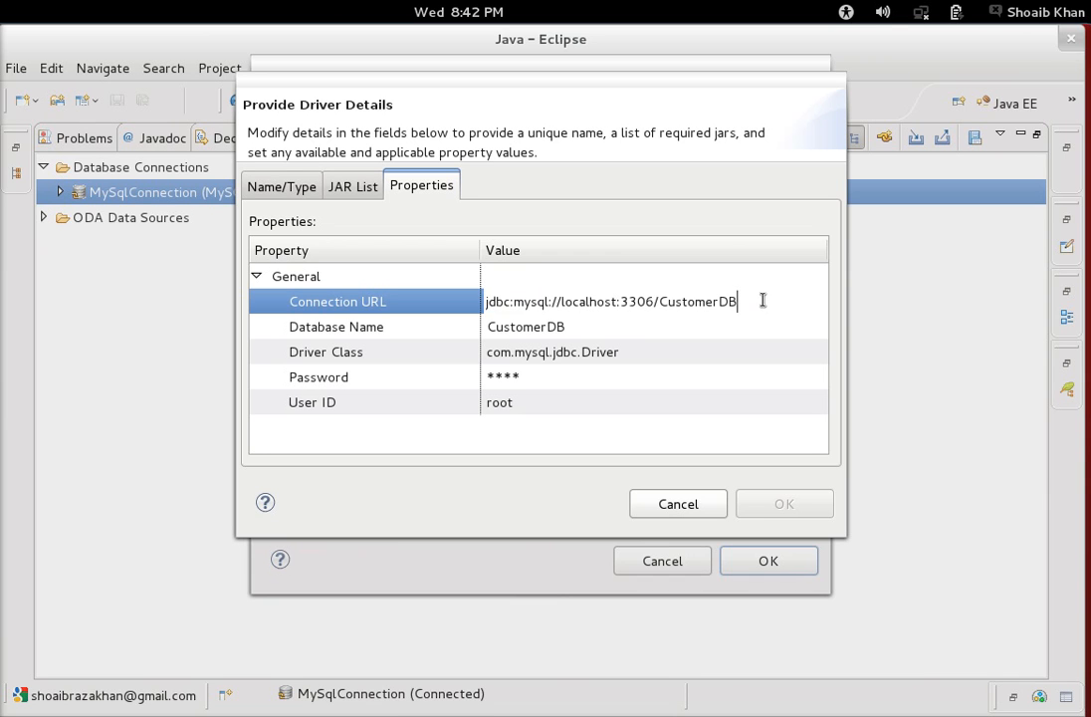
{"action": "left_click_drag", "start_coordinate": [757, 301], "coordinate": [468, 299]}
{"action": "left_click", "coordinate": [687, 504]}
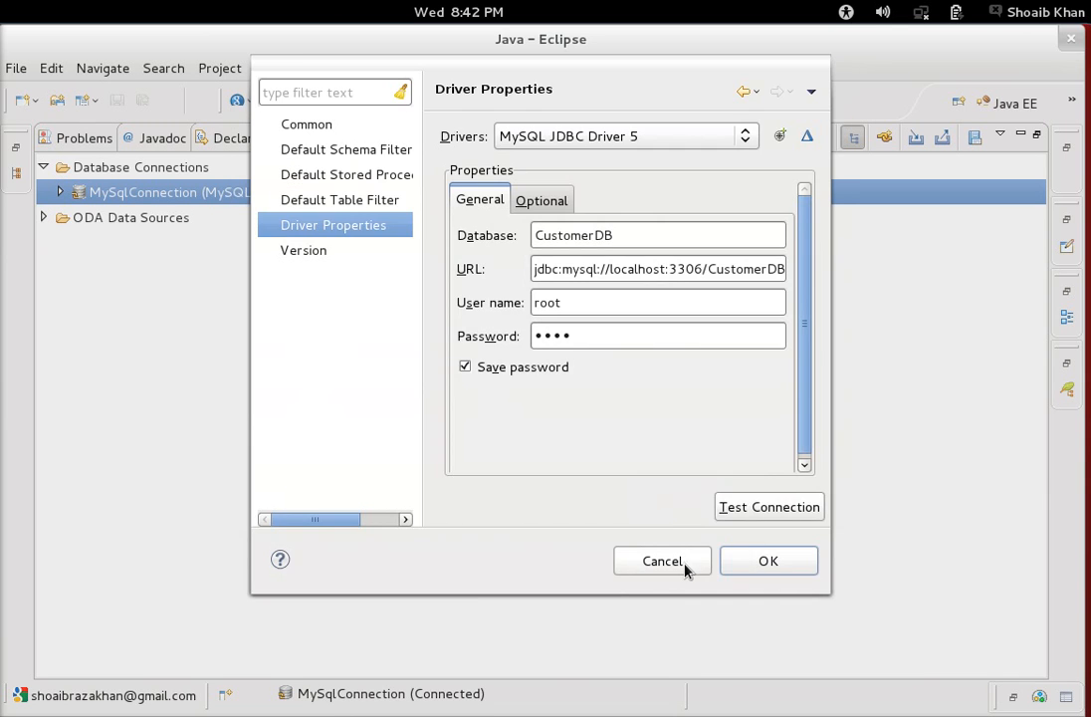
{"action": "left_click", "coordinate": [685, 566]}
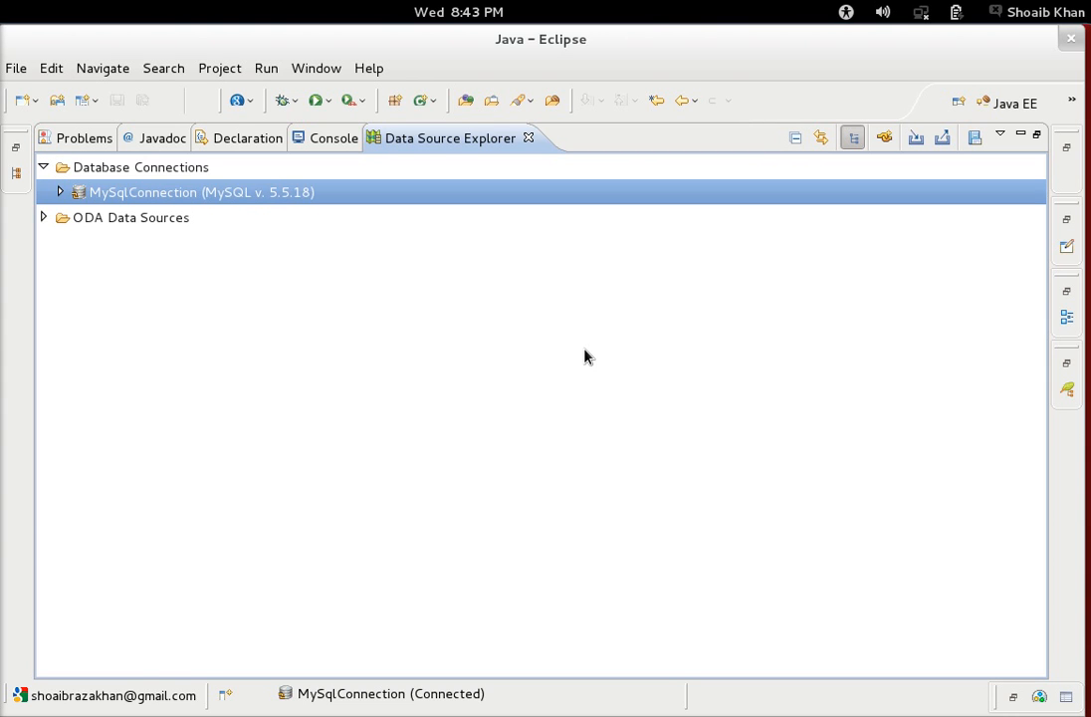
Restore the workbench from the maximized Data Source Explorer, enlarge that panel, and show the Activities overview.
{"action": "double_click", "coordinate": [436, 144]}
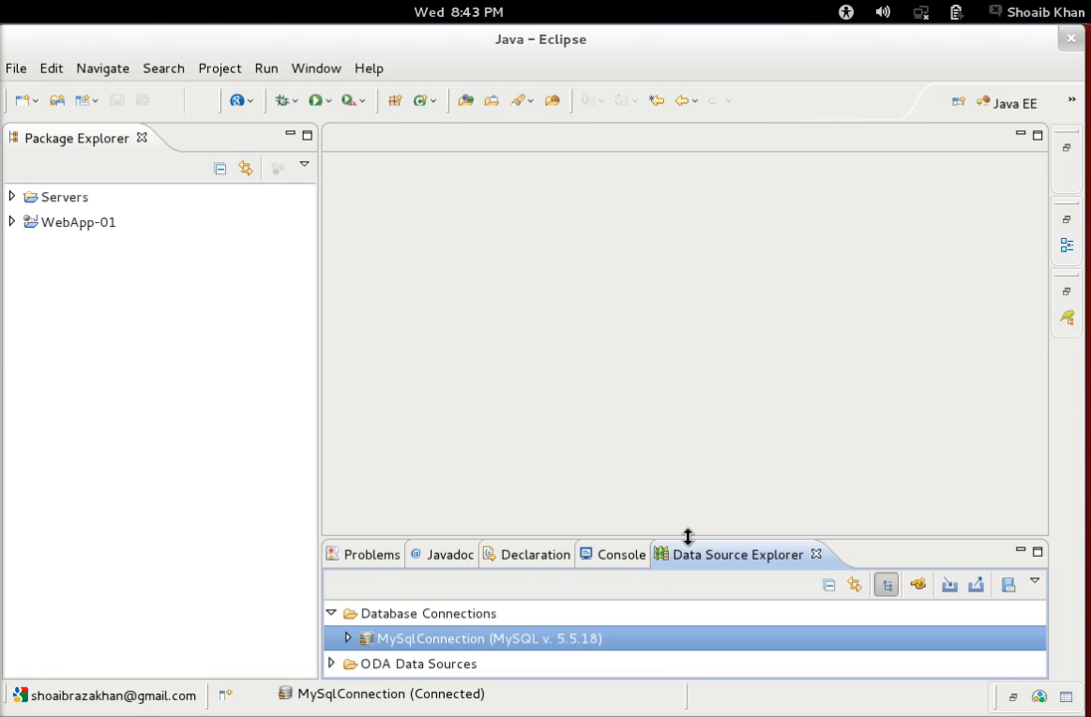
{"action": "left_click_drag", "start_coordinate": [687, 538], "coordinate": [683, 500]}
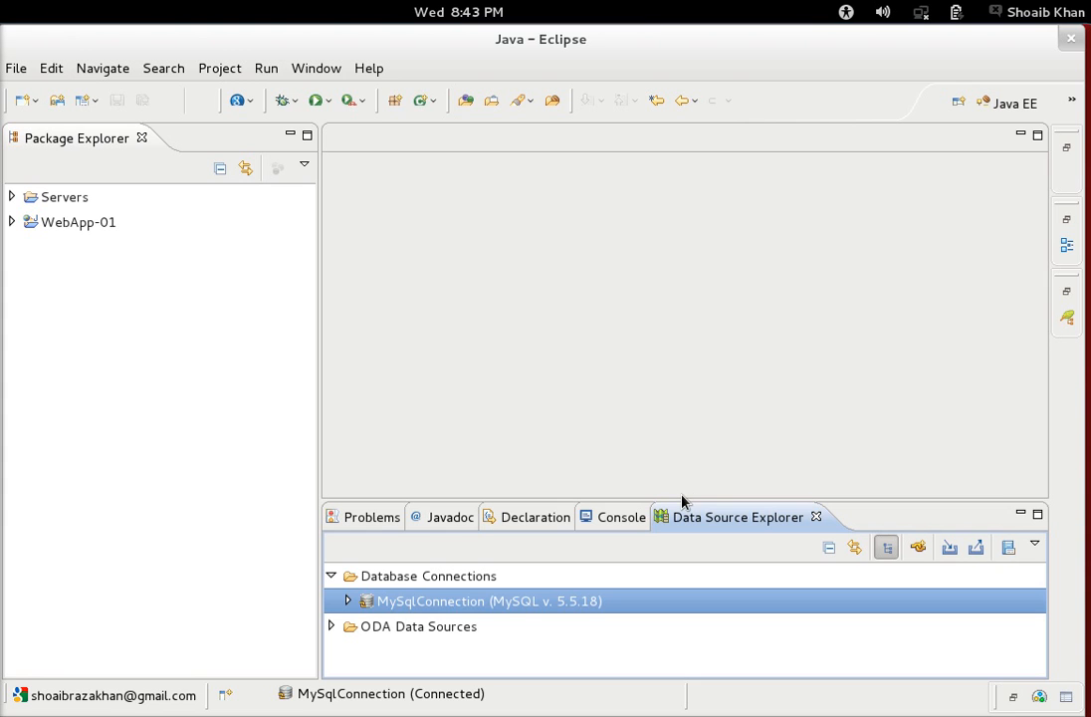
{"action": "key", "text": "super"}
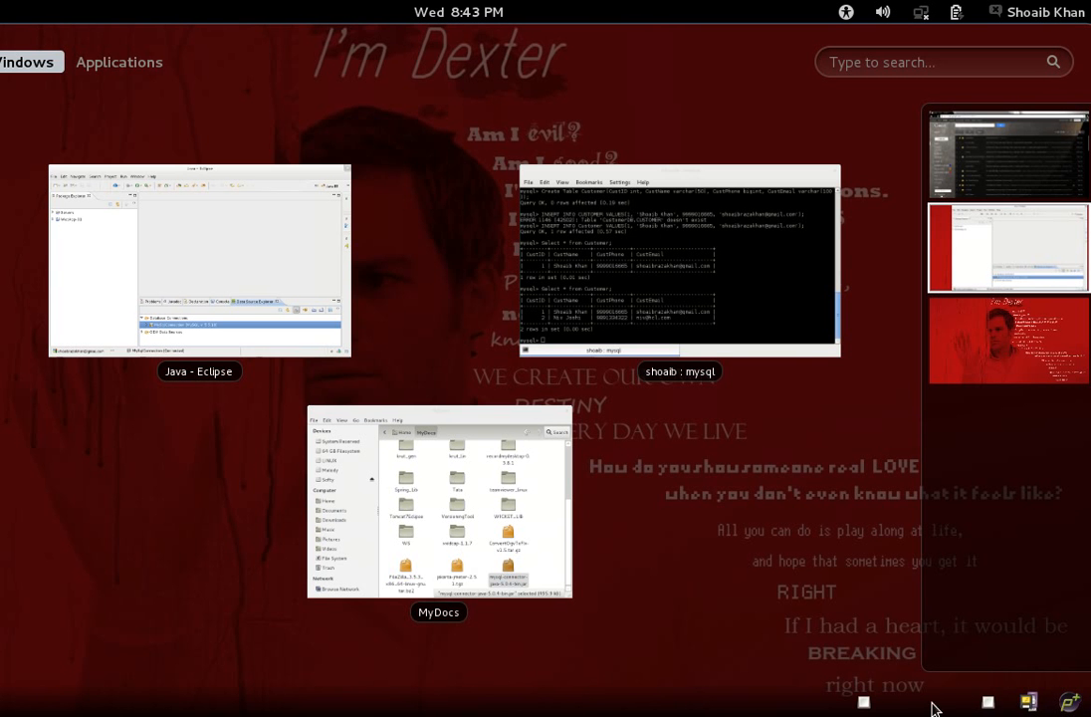